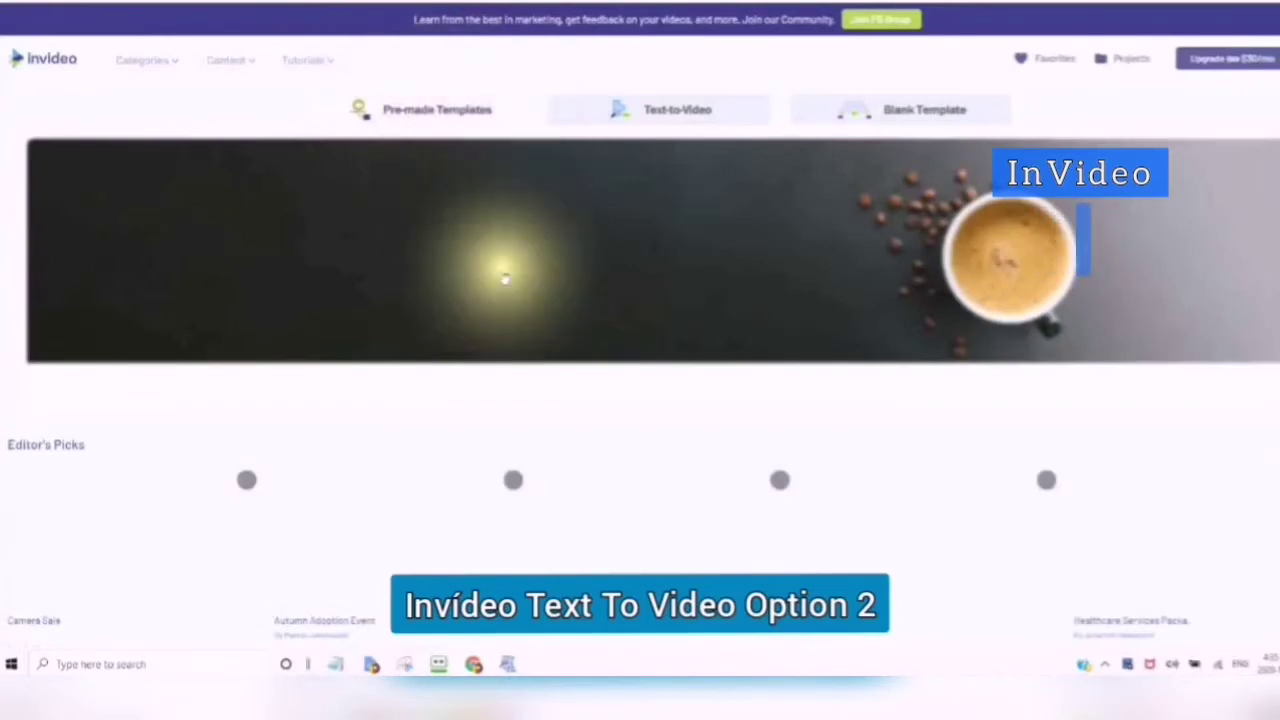
scroll(520, 375, down, 2)
scroll(503, 368, down, 1)
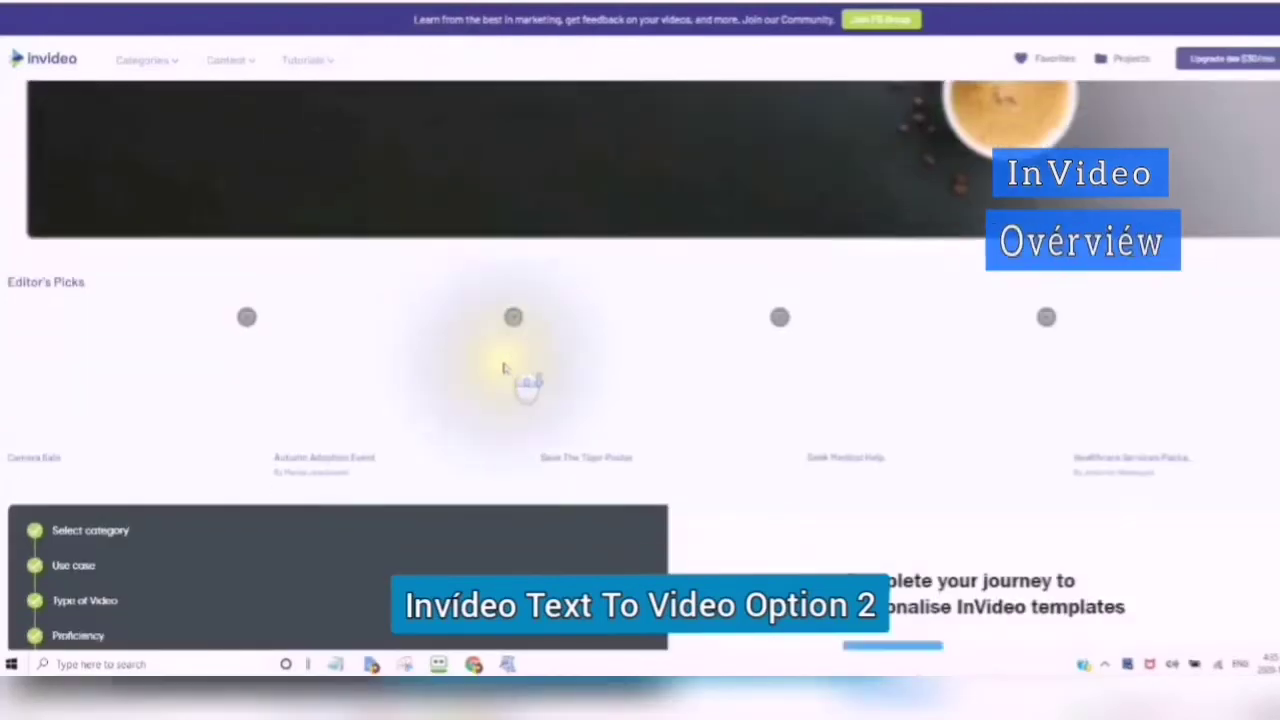
scroll(503, 370, down, 1)
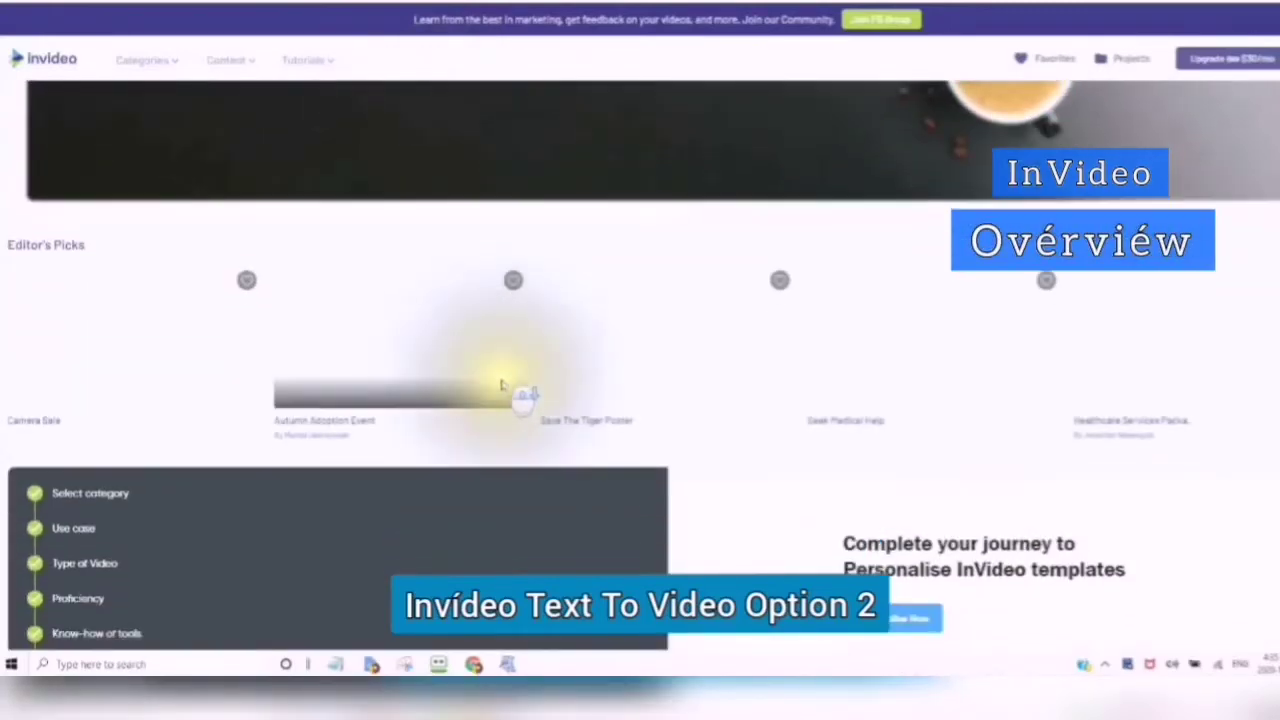
scroll(508, 391, down, 6)
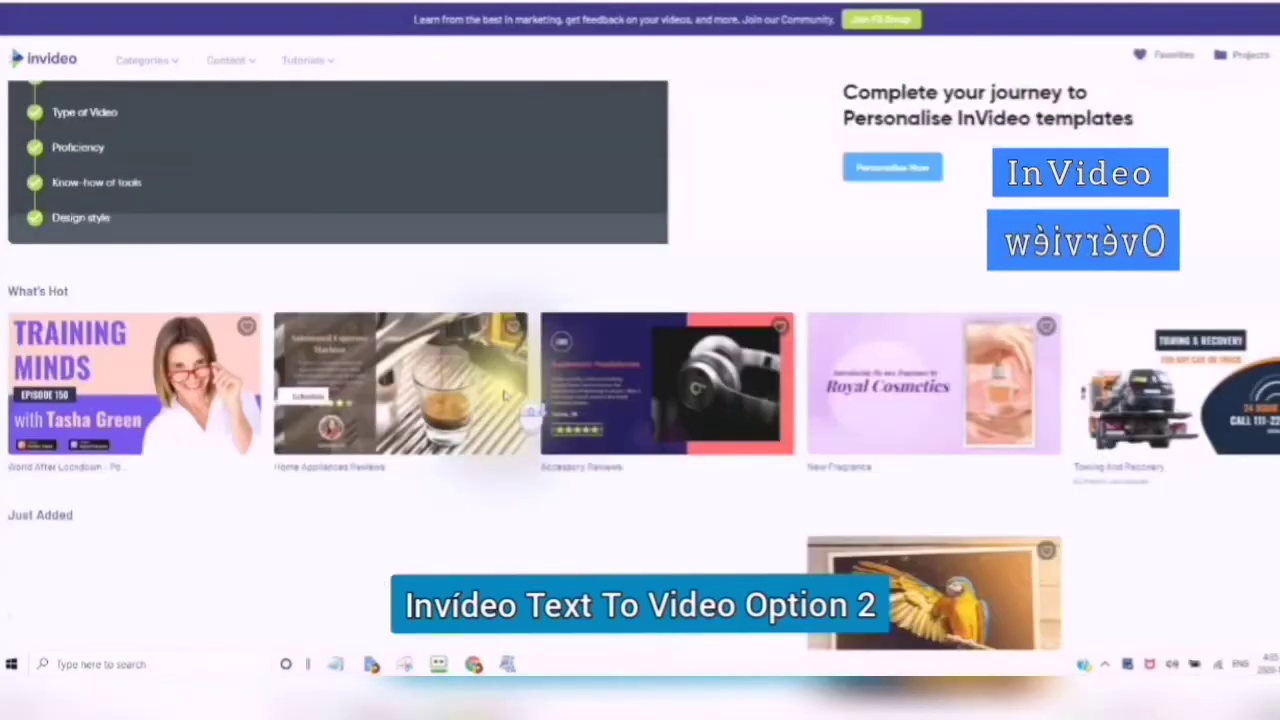
scroll(510, 396, down, 2)
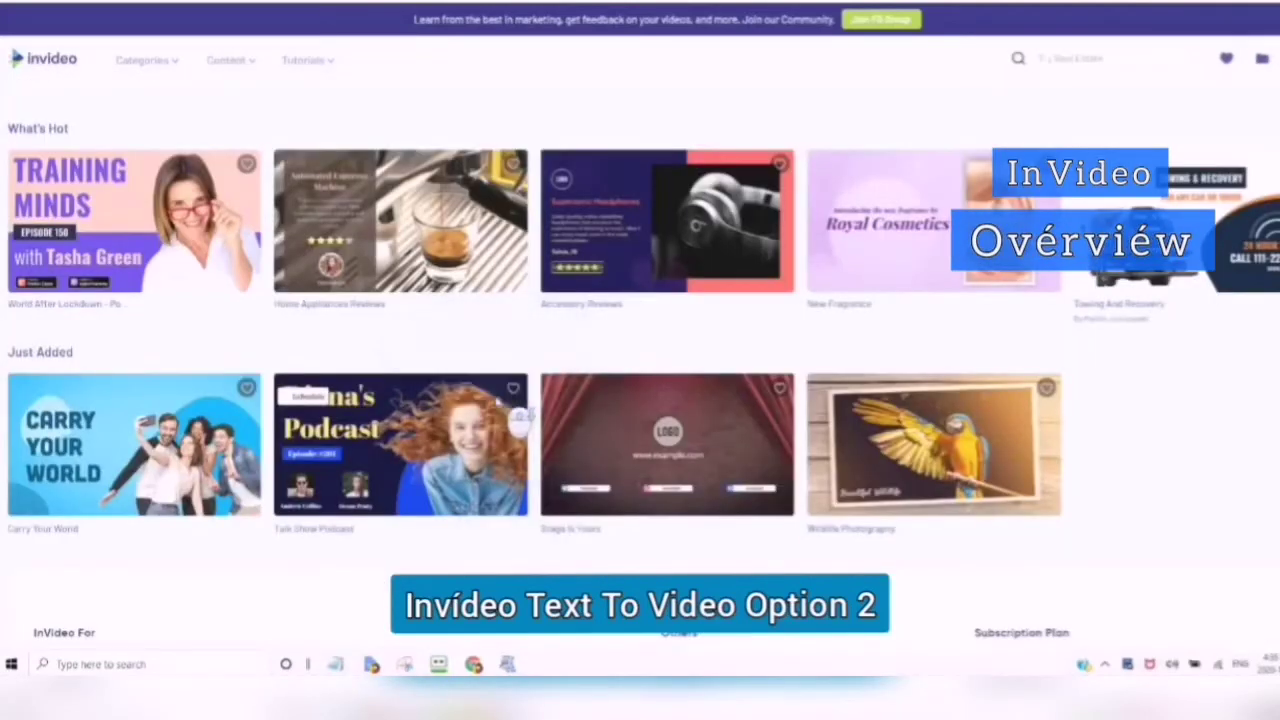
scroll(500, 405, down, 4)
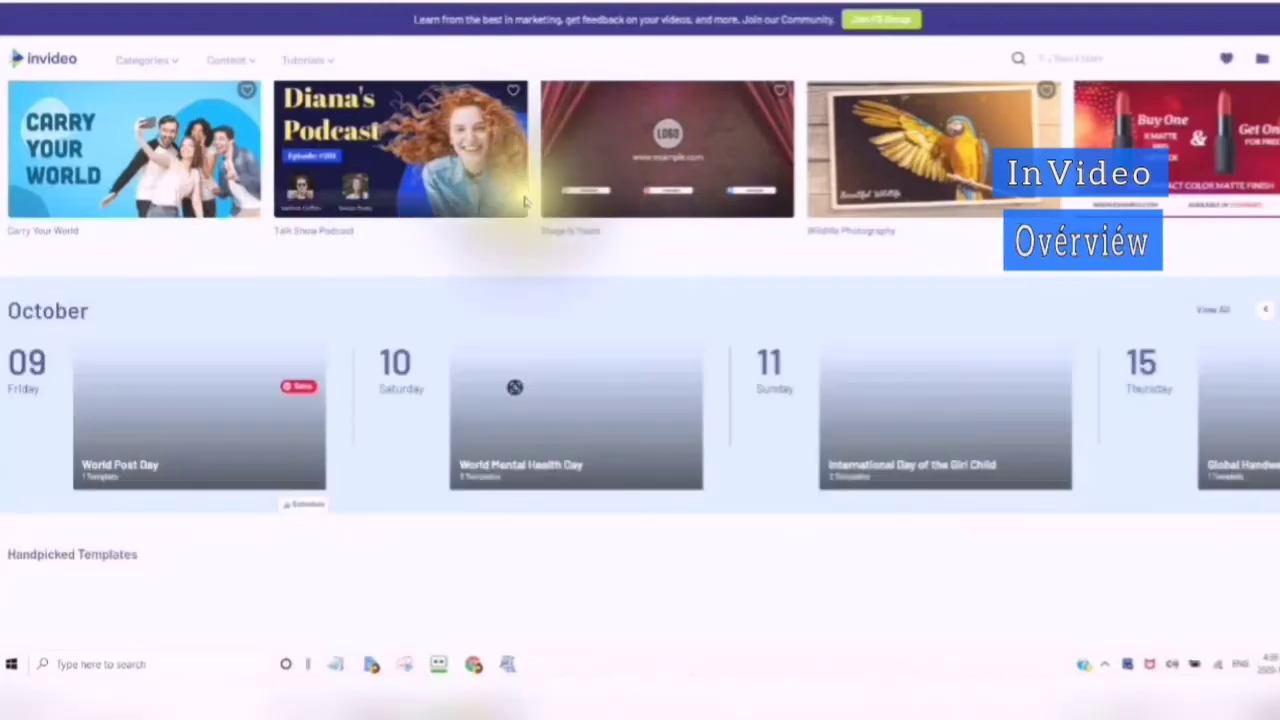
scroll(528, 175, down, 5)
scroll(540, 192, up, 6)
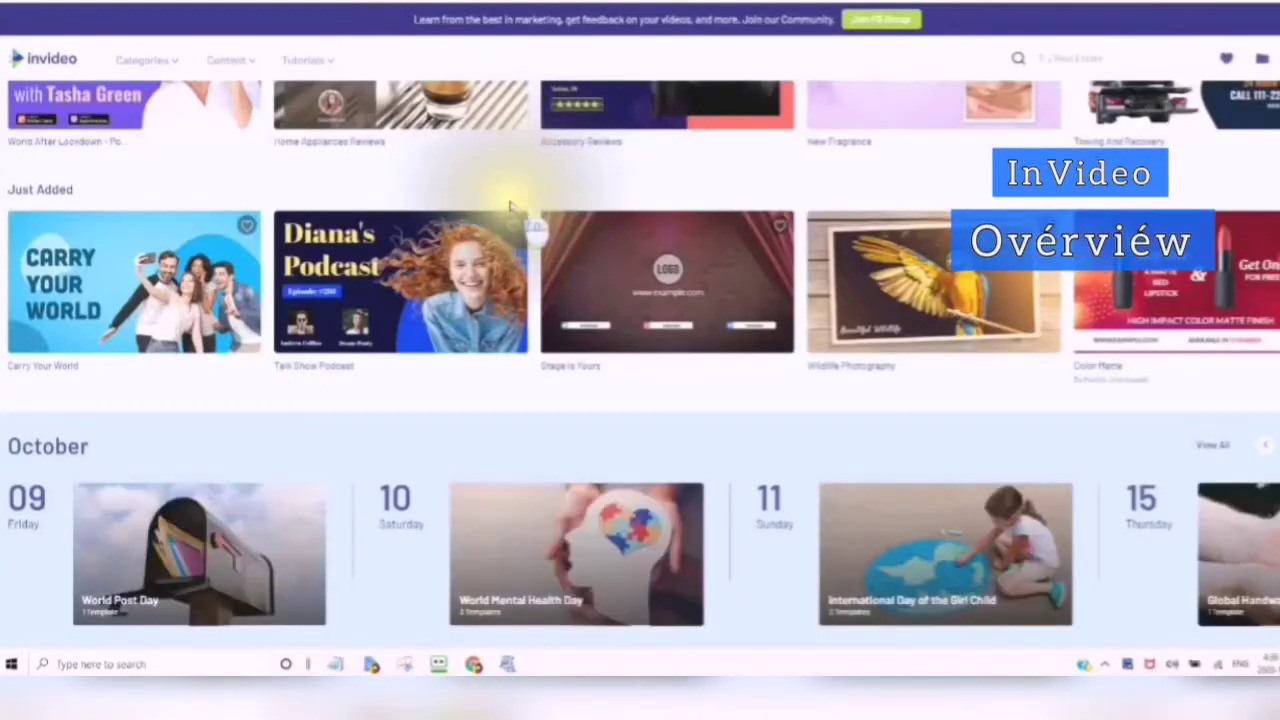
scroll(515, 212, up, 8)
scroll(541, 235, down, 2)
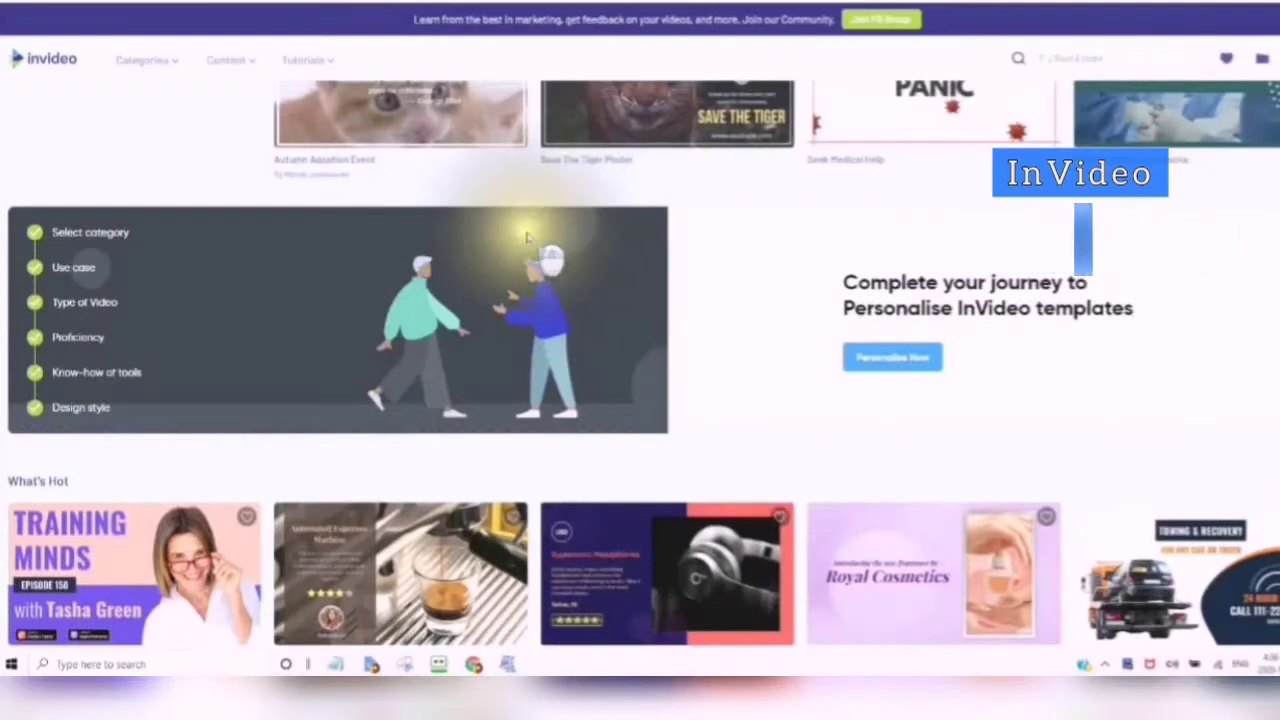
scroll(478, 181, up, 1)
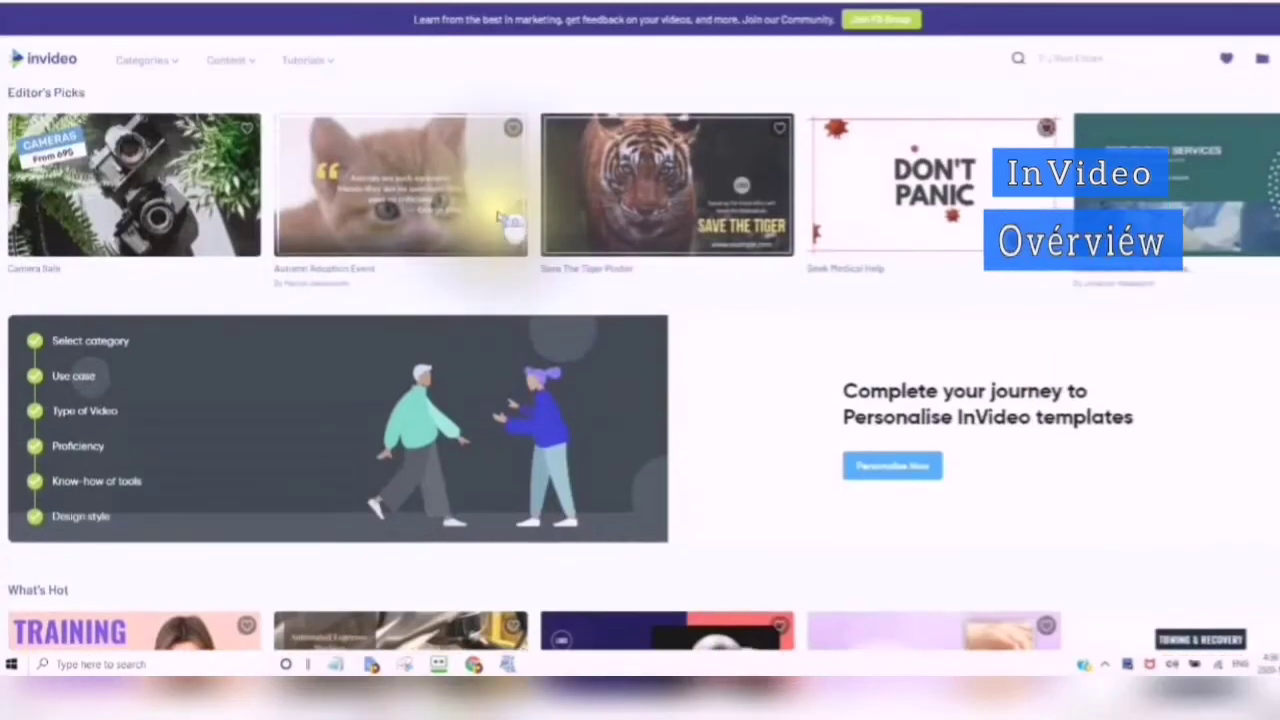
scroll(481, 202, up, 1)
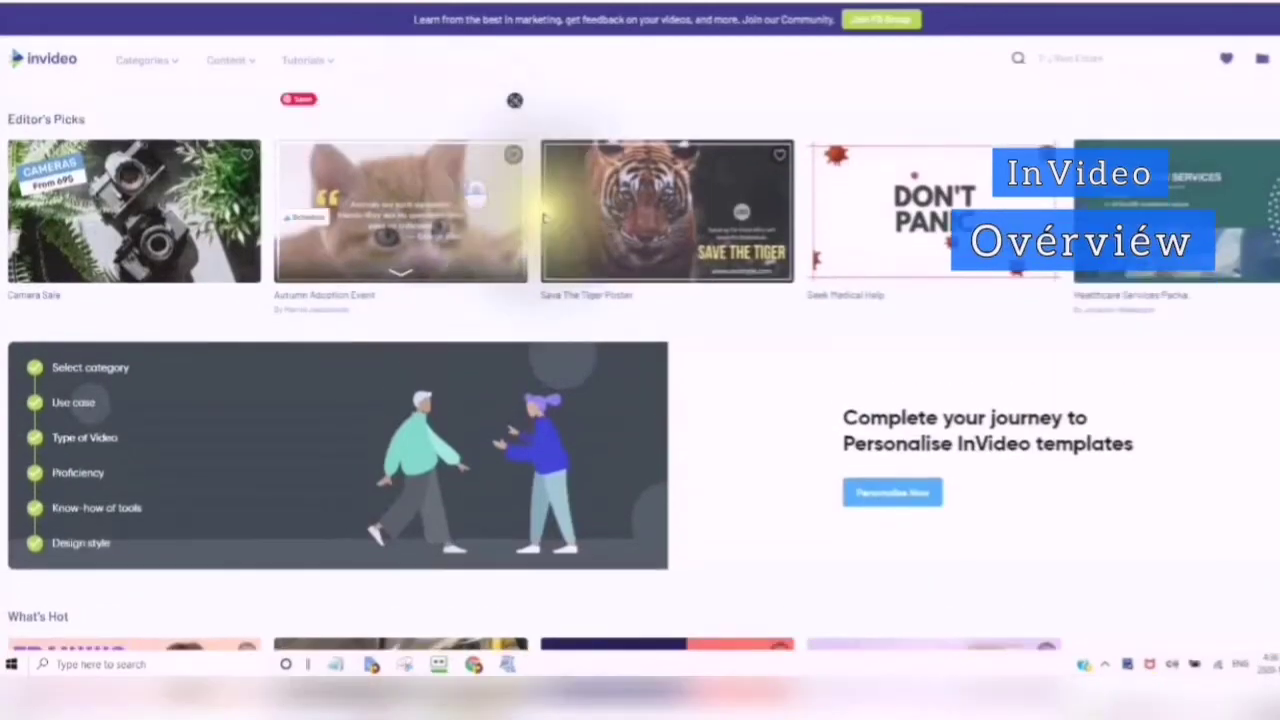
scroll(507, 205, up, 3)
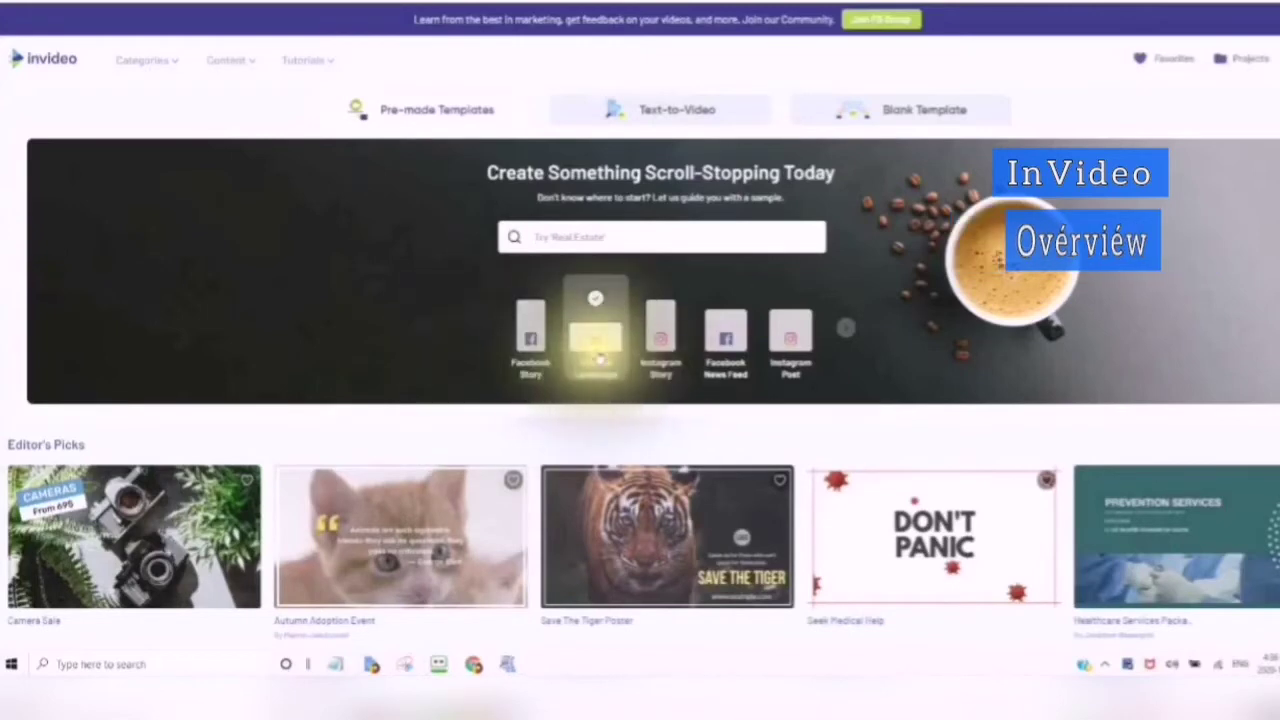
- Advance the format carousel three times to show Instagram Post, Wide, Vertical, Presentation and Square
scroll(700, 340, down, 1)
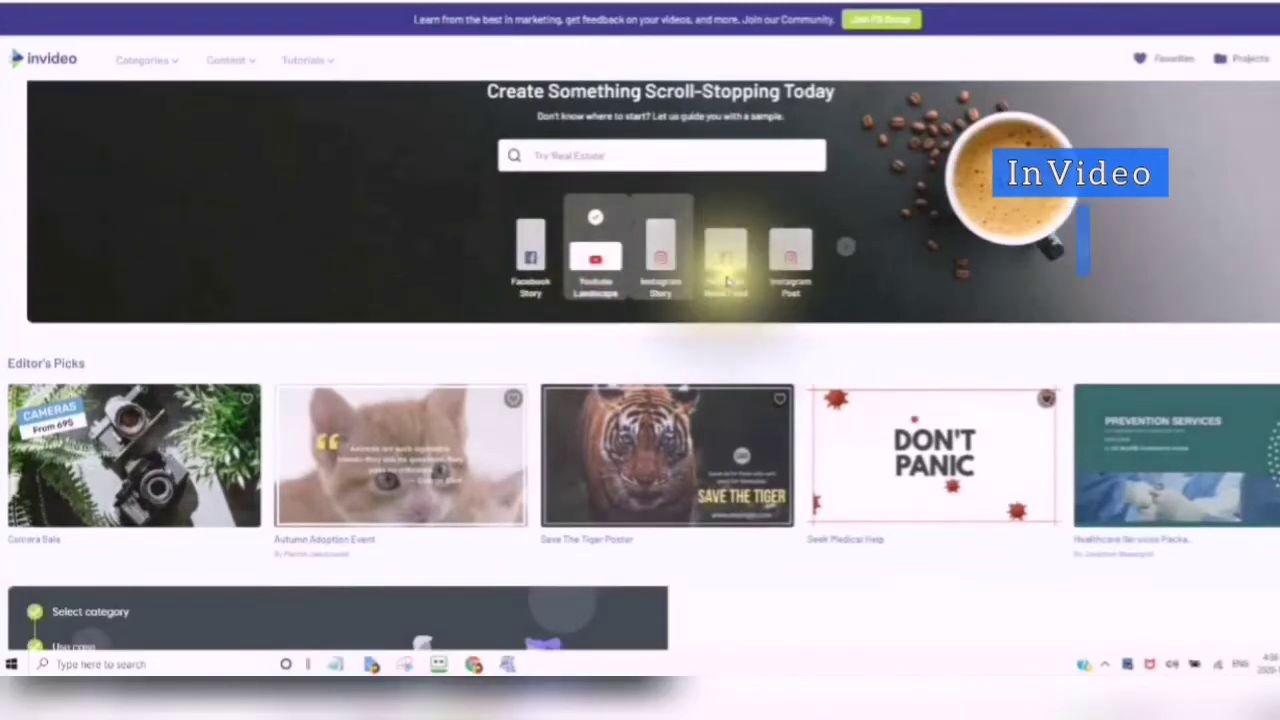
scroll(724, 260, down, 1)
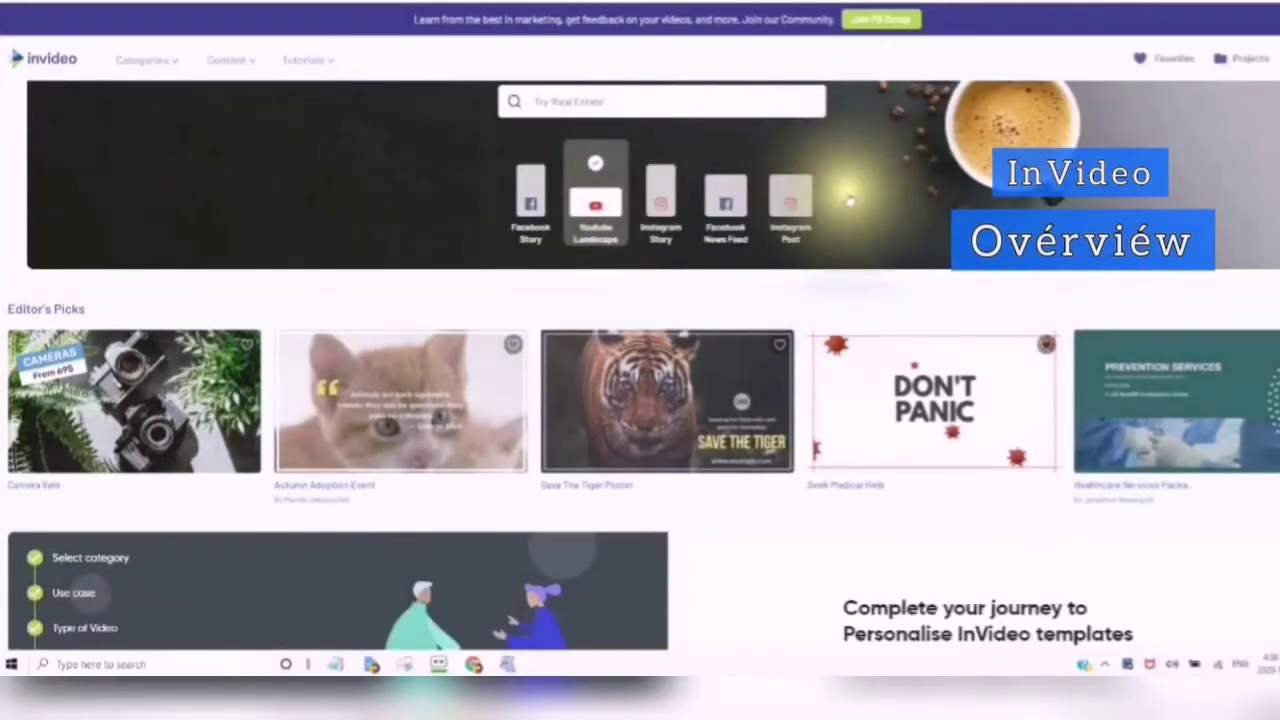
click(846, 194)
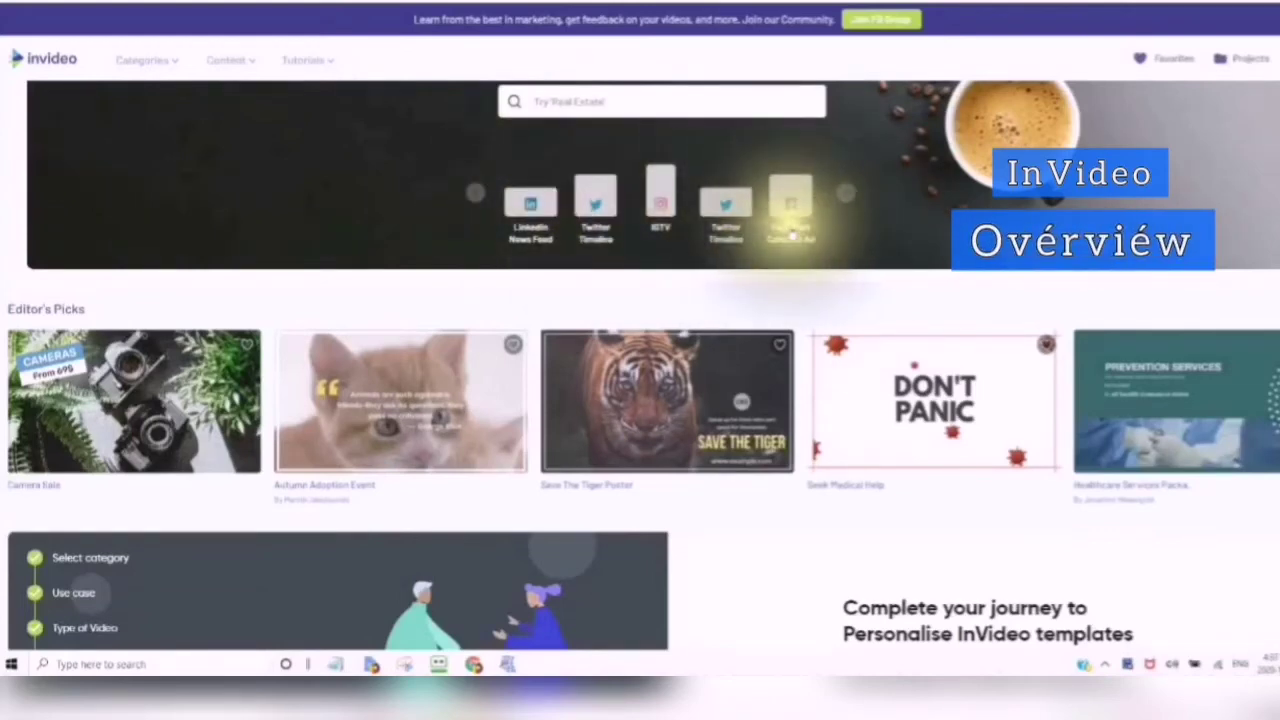
click(846, 197)
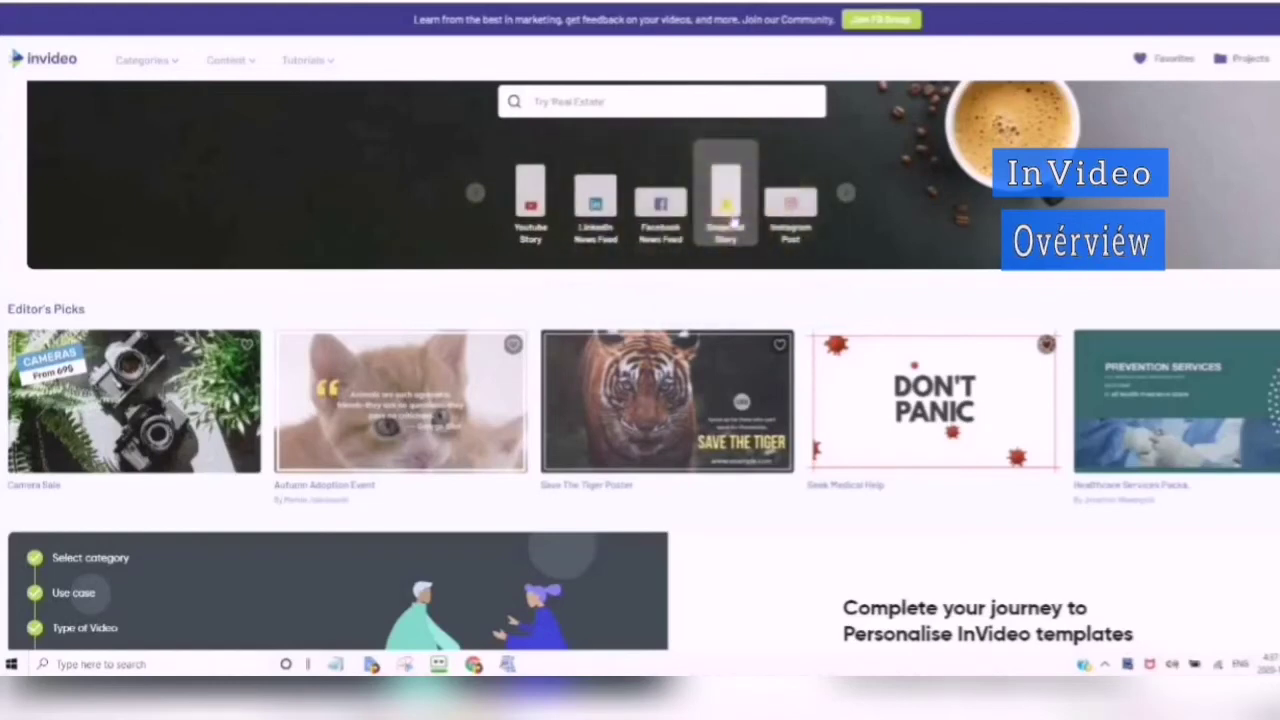
click(846, 197)
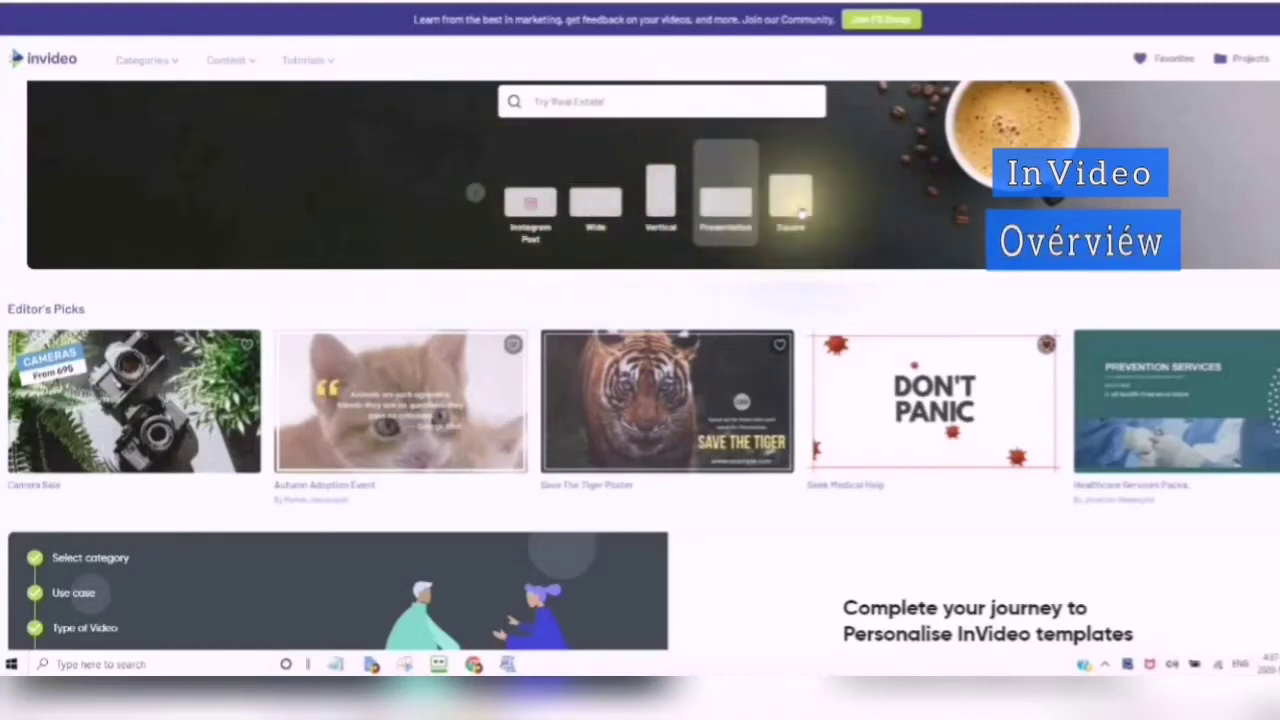
scroll(400, 195, up, 2)
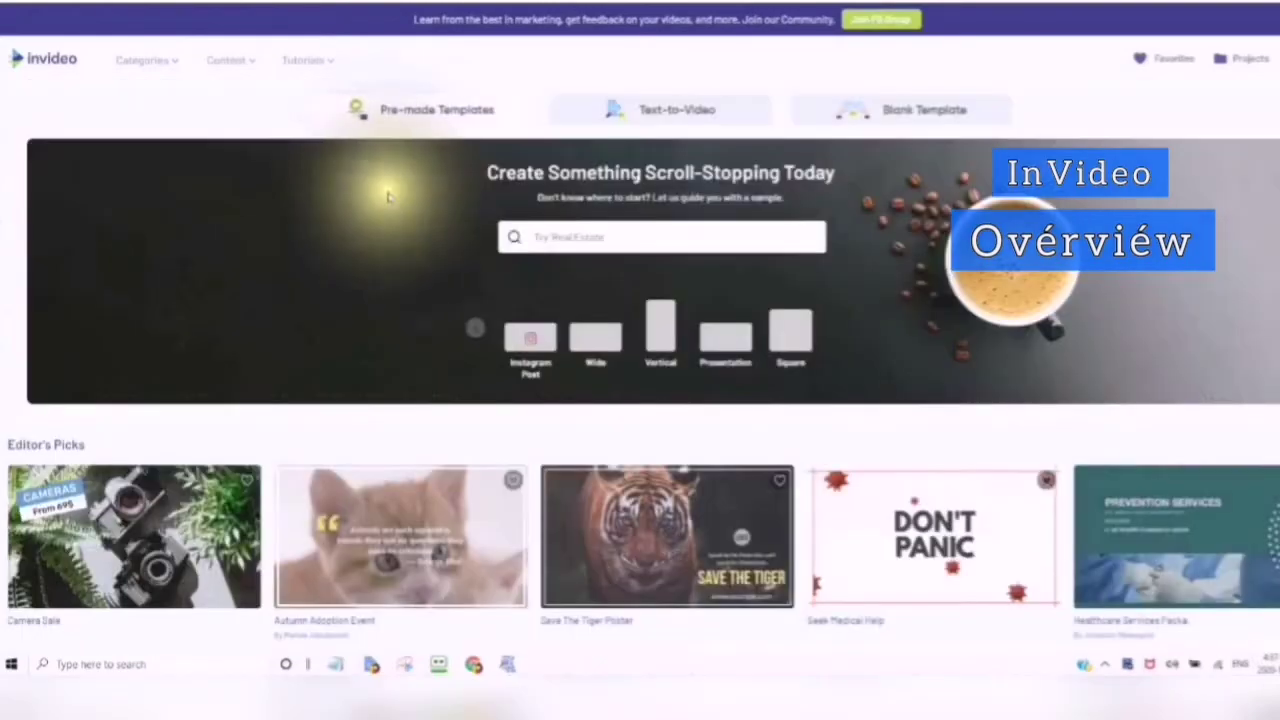
scroll(389, 197, down, 2)
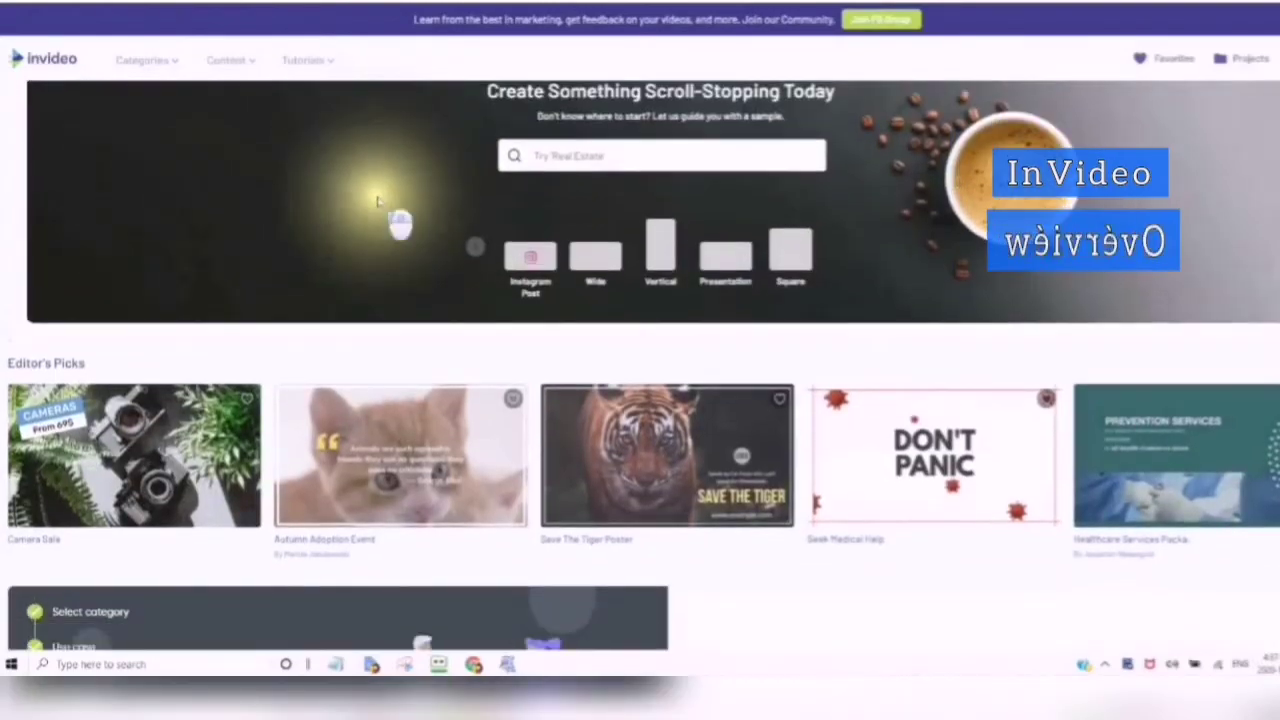
scroll(385, 215, up, 2)
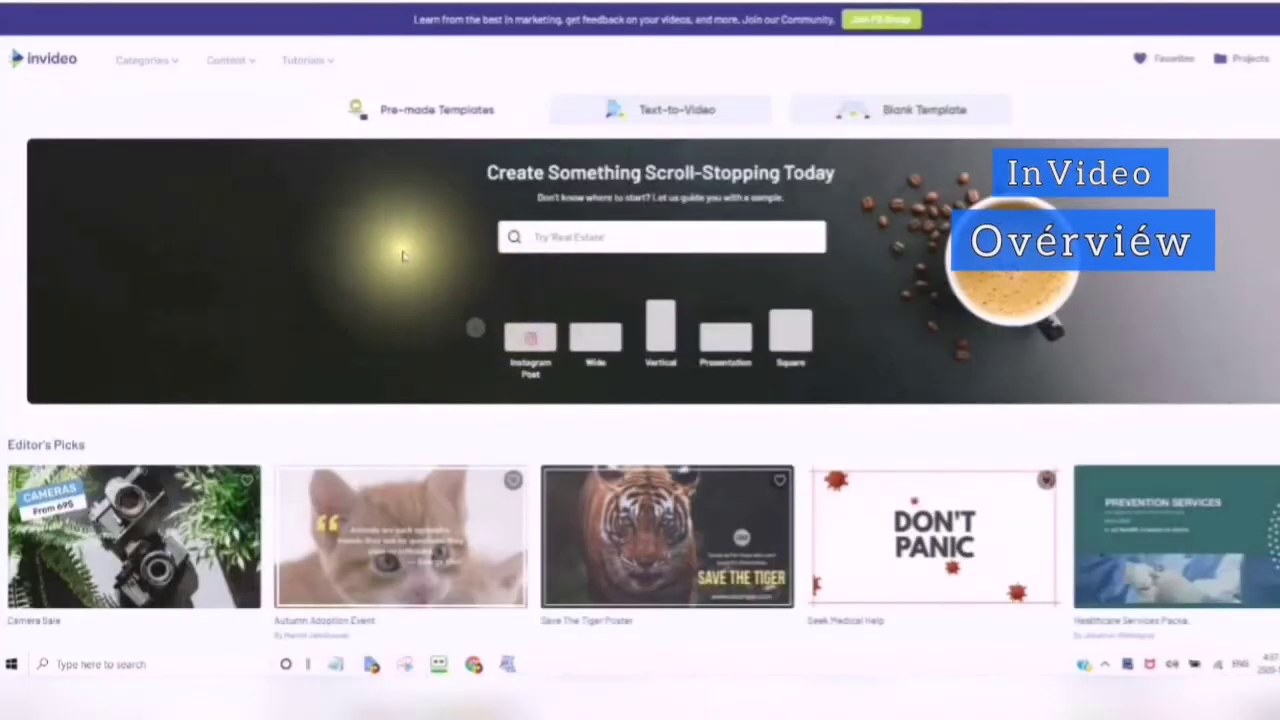
scroll(413, 208, down, 1)
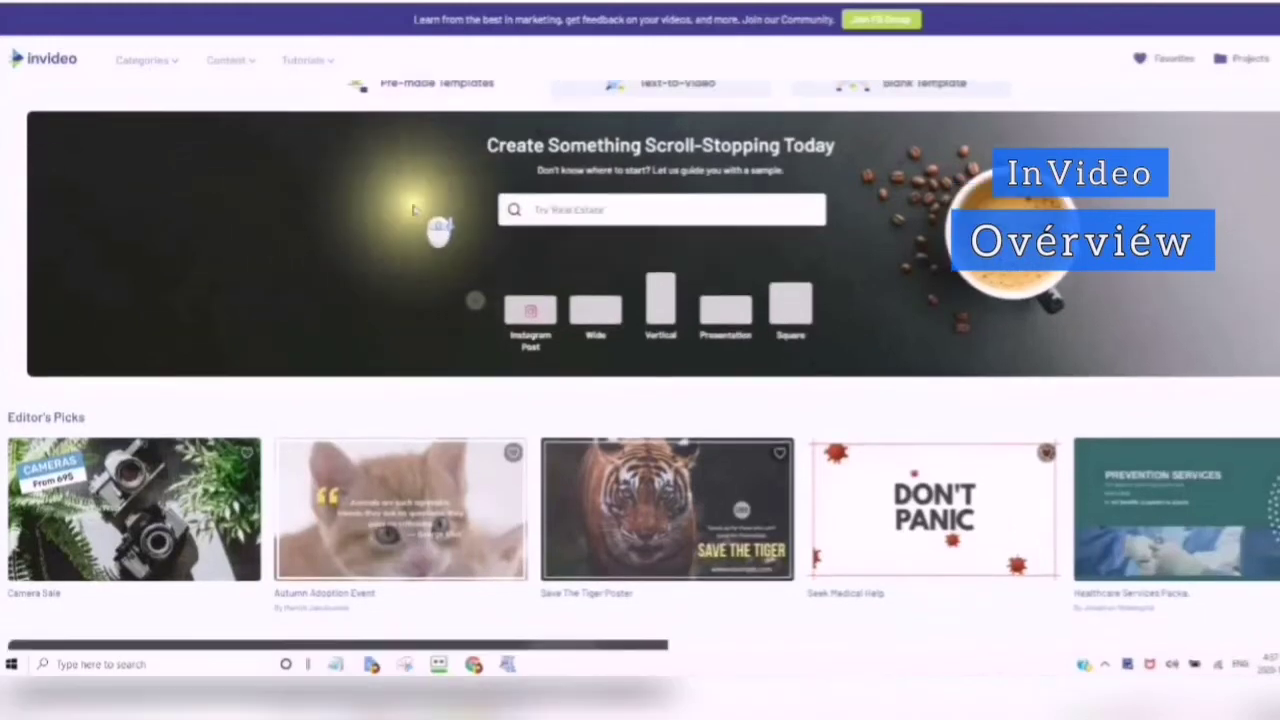
scroll(413, 208, down, 2)
scroll(171, 60, up, 2)
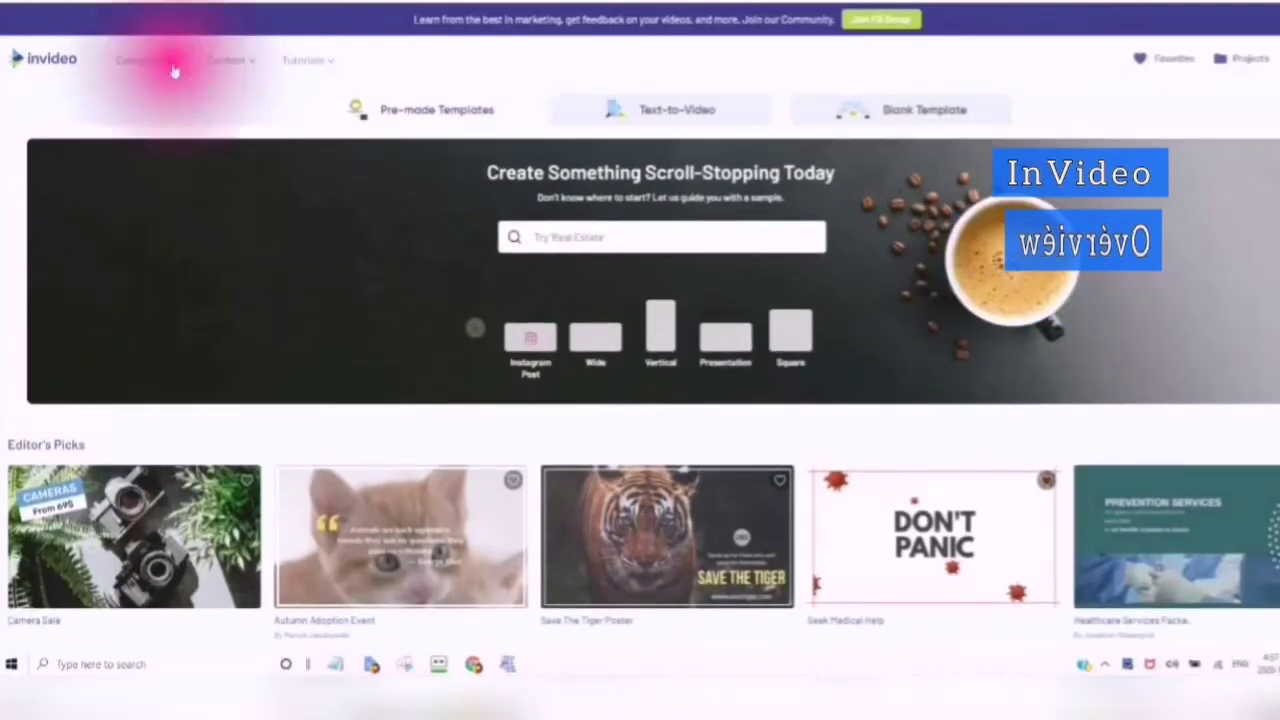
- Open the complete template categories list with View all under the Categories menu
mouse_move(178, 66)
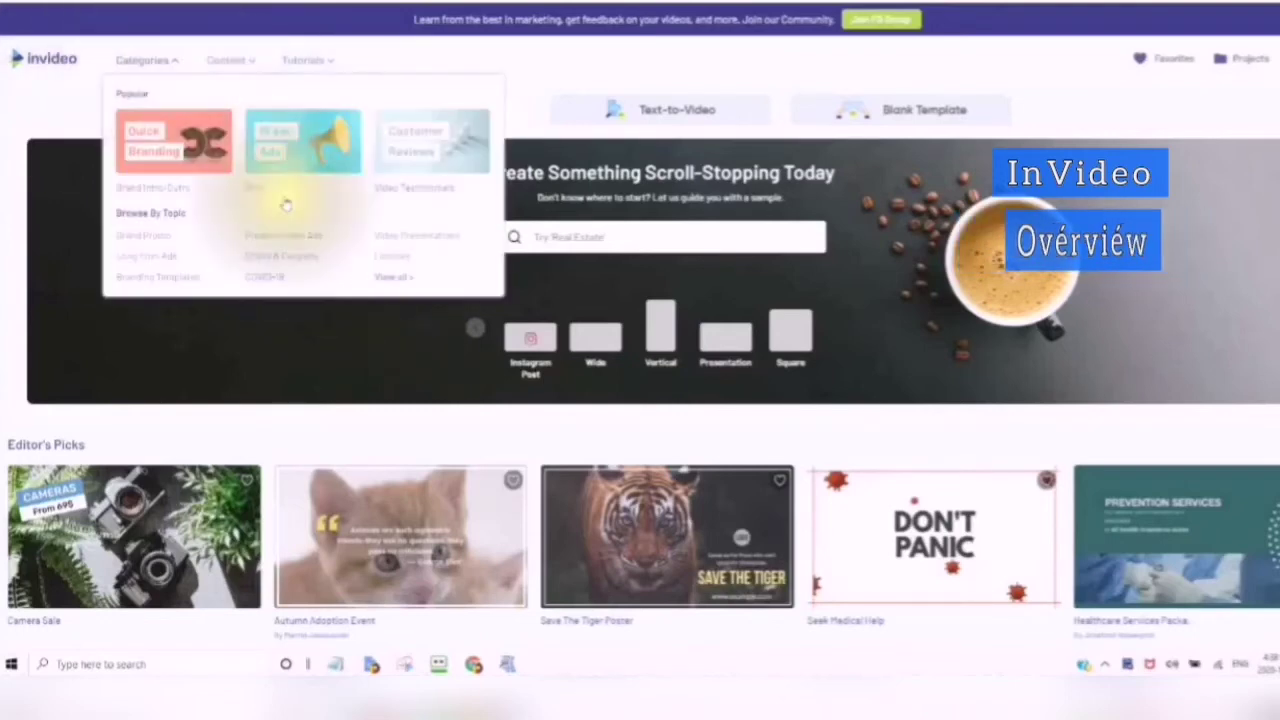
click(388, 280)
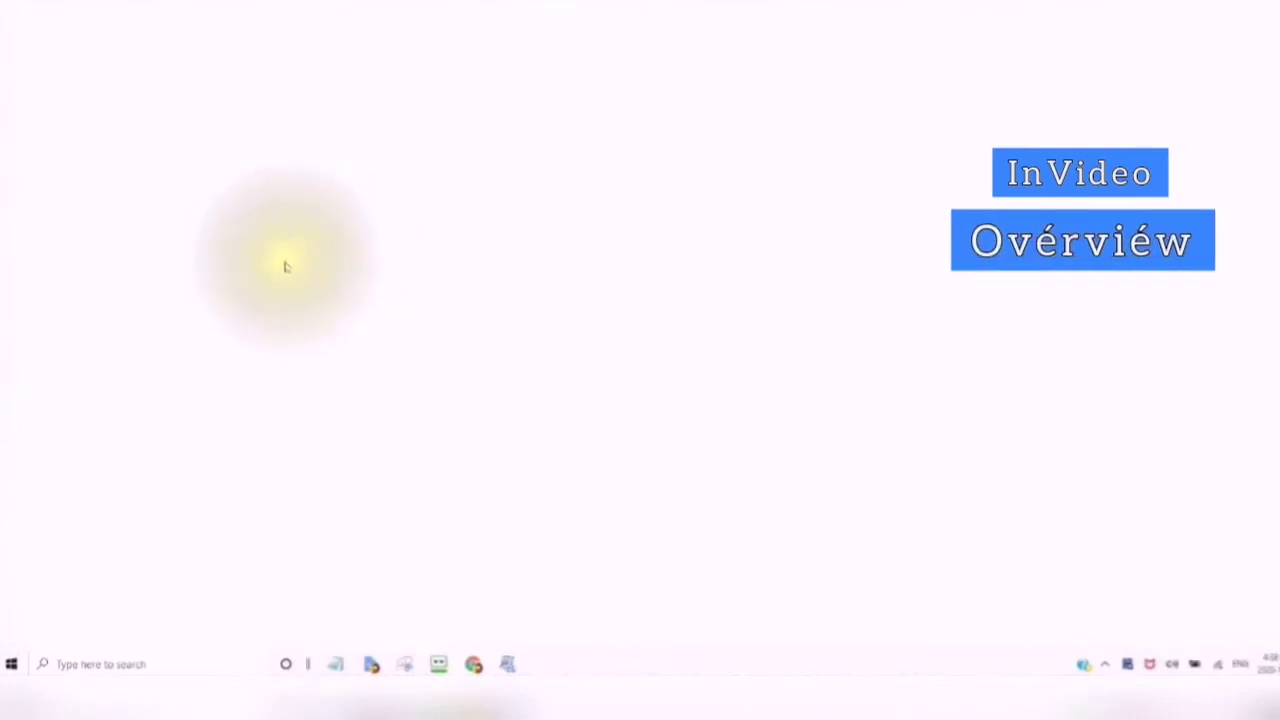
- Scroll through the template categories page, then return to the projects dashboard via the invideo logo
scroll(295, 340, down, 1)
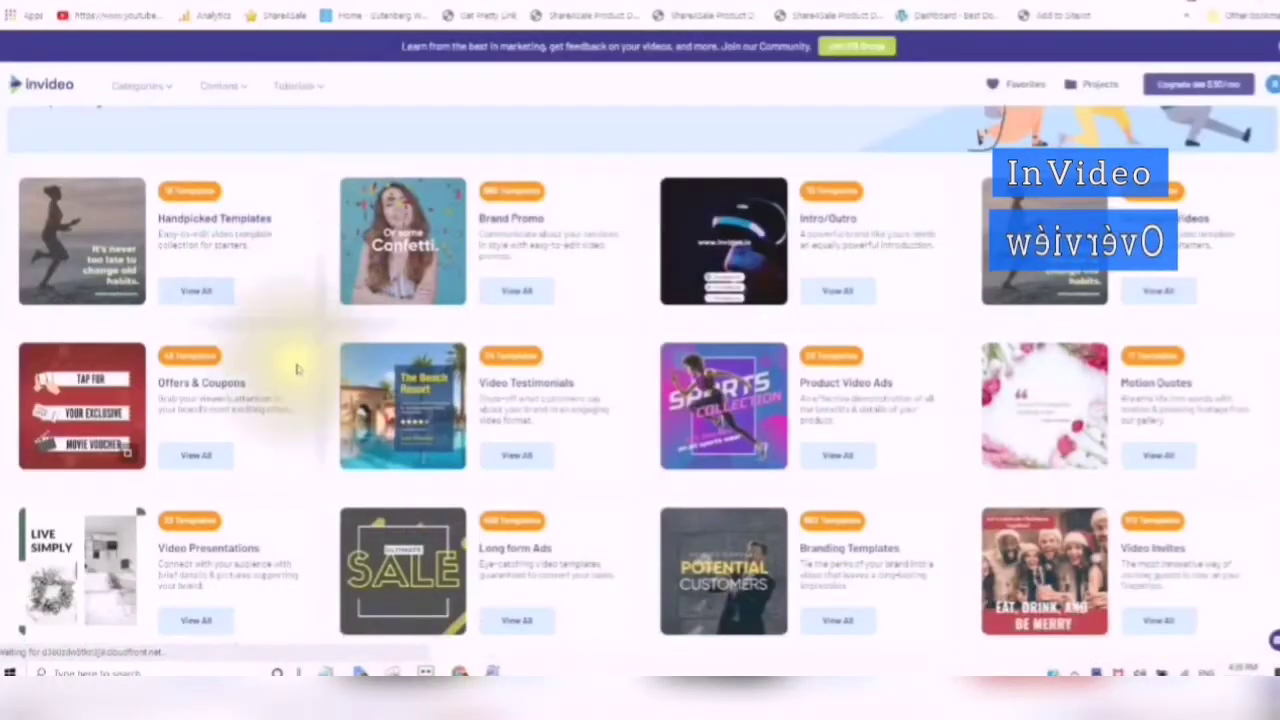
scroll(310, 360, down, 1)
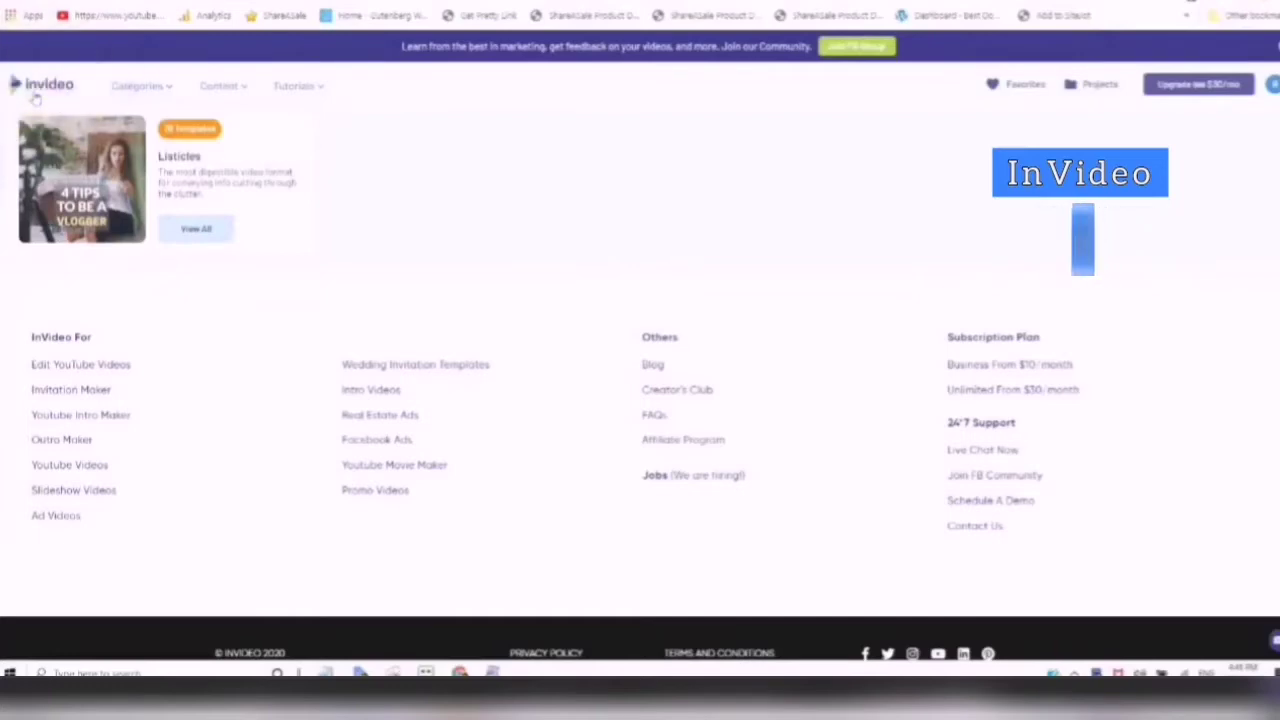
click(35, 88)
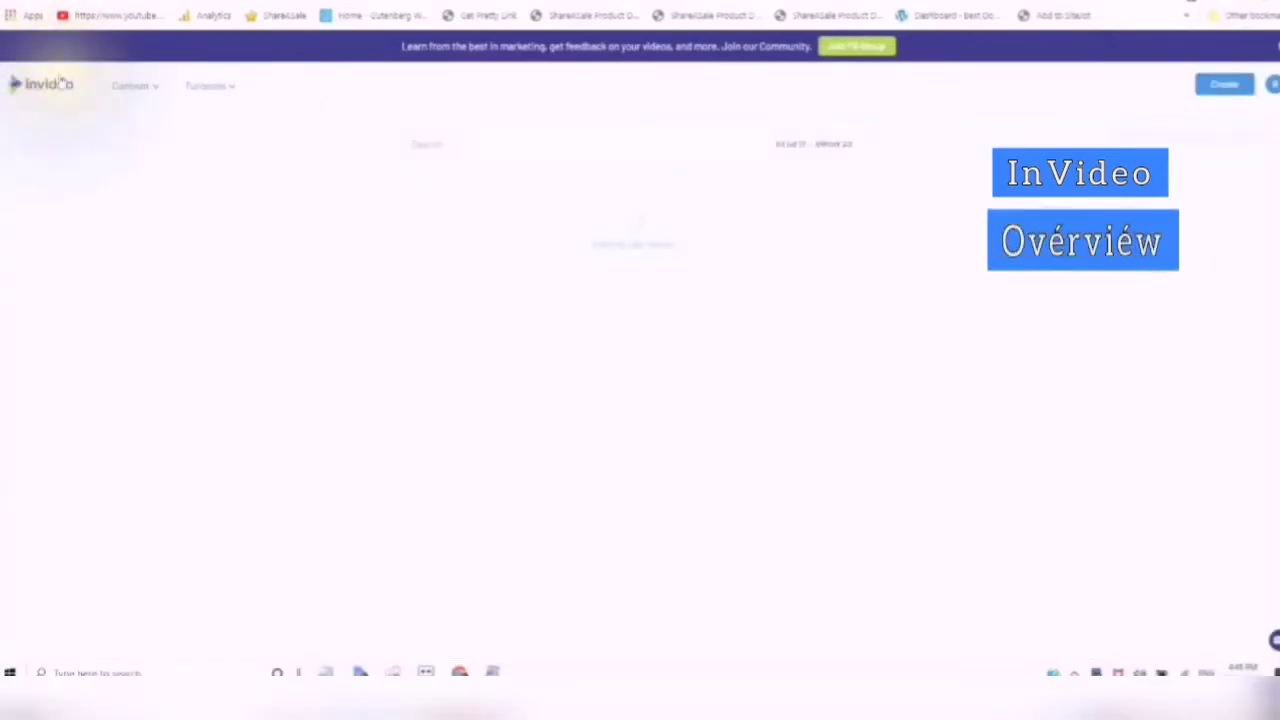
- Nudge the script notes window down and right, then switch to the WordPress Edit Post tab
key(alt+Tab)
click(862, 127)
drag(862, 127, 885, 163)
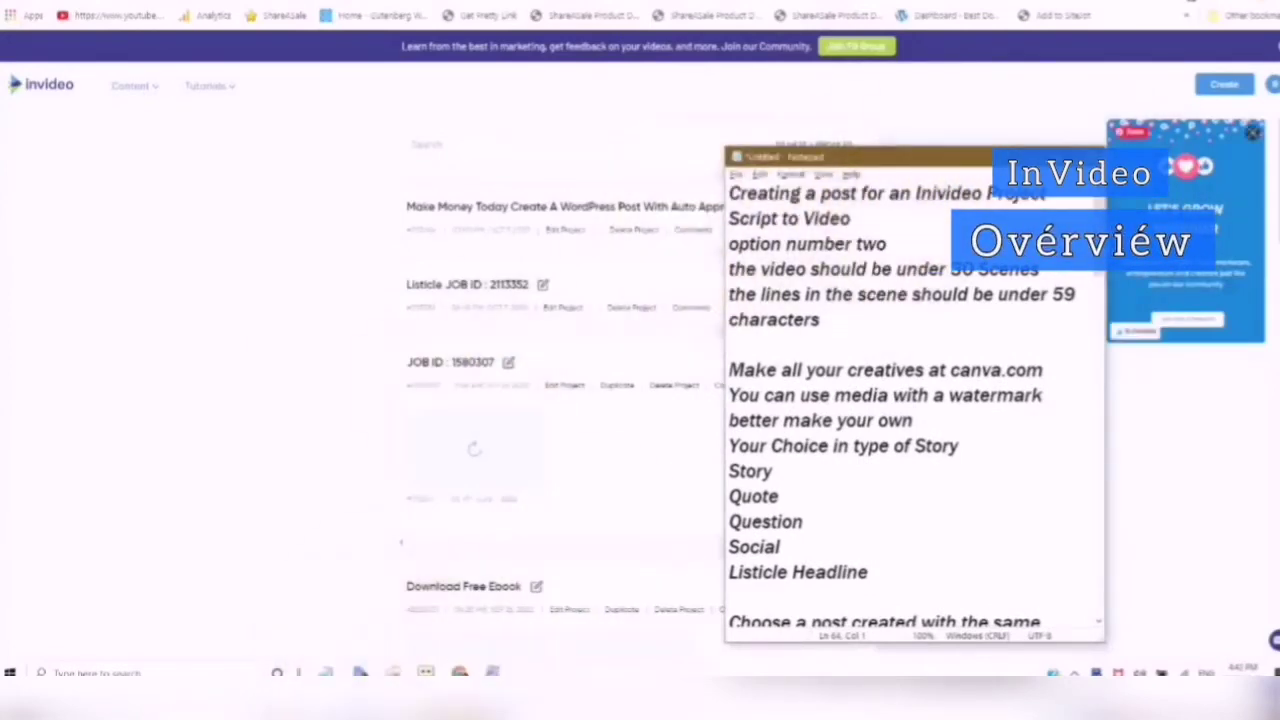
mouse_move(459, 672)
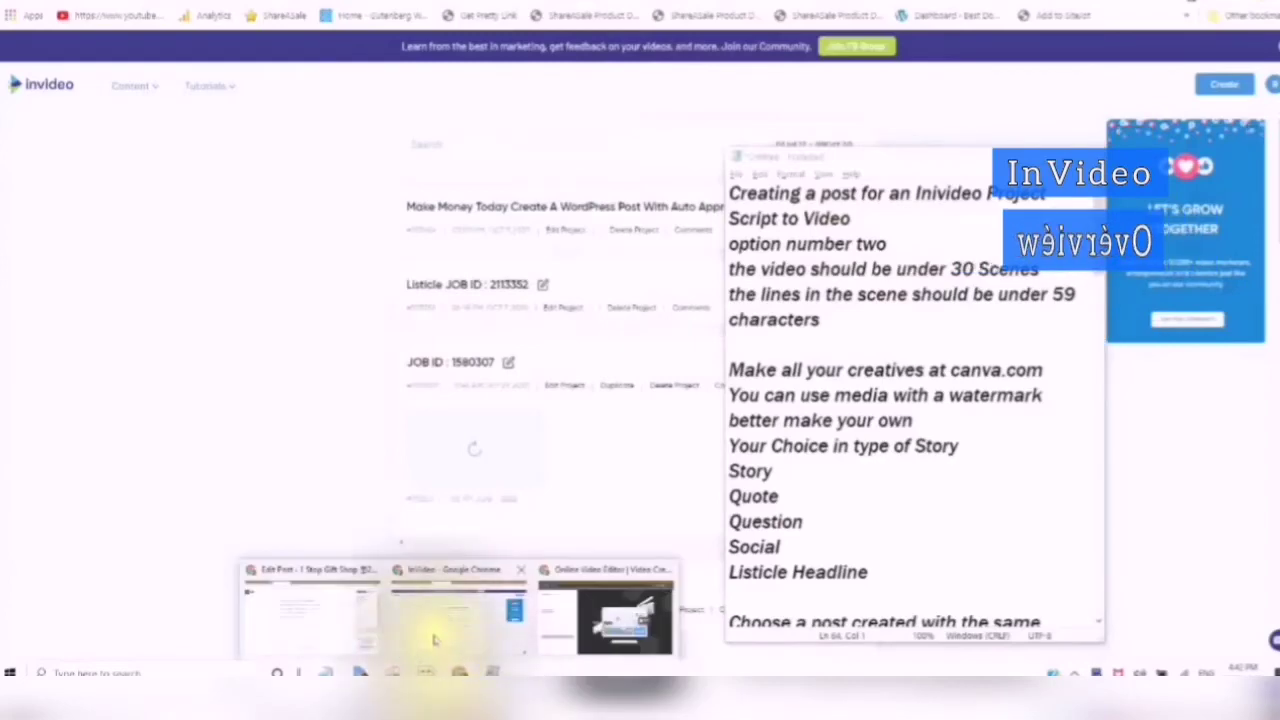
click(330, 628)
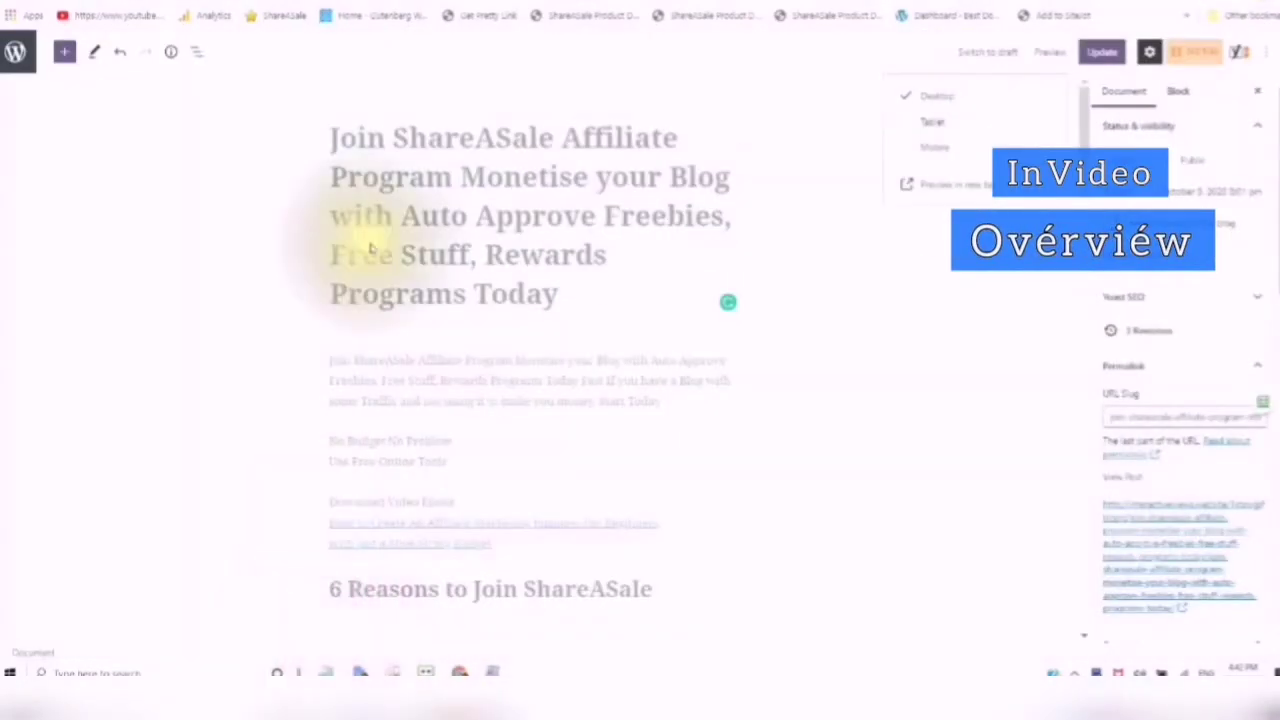
- Toggle the preview device options and scroll while the ShareASale post preview loads
click(1051, 57)
click(1051, 57)
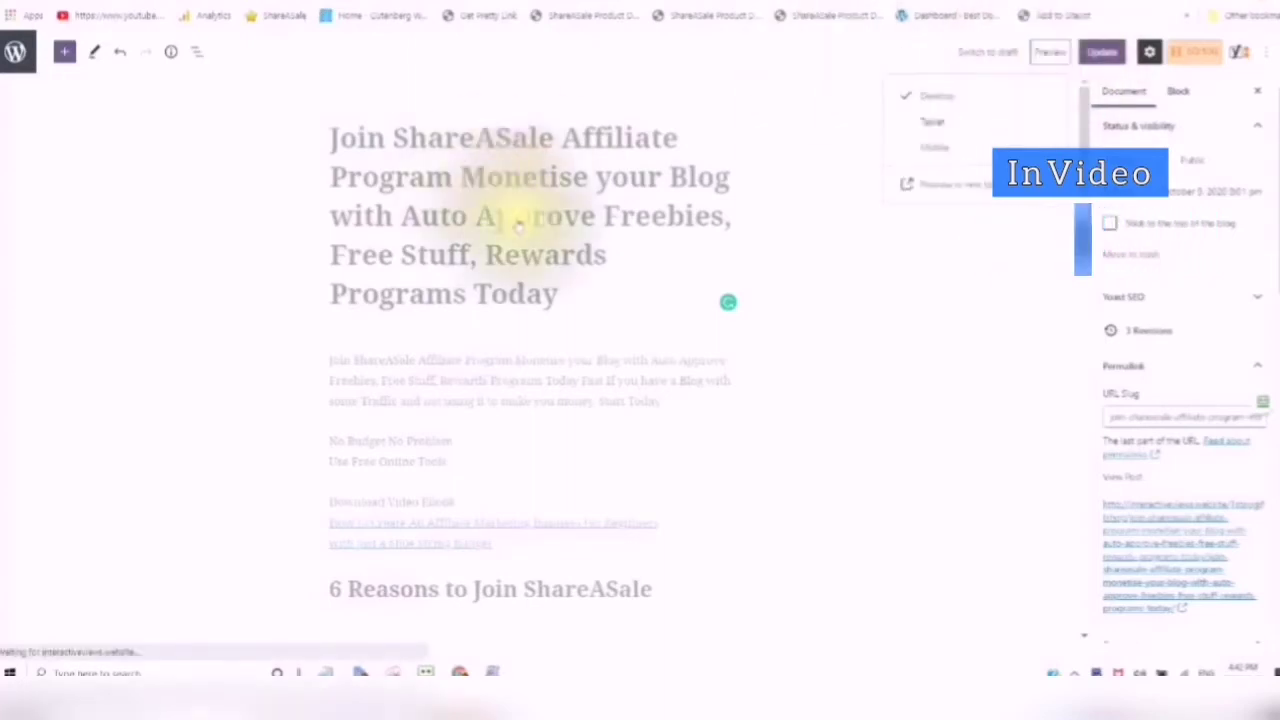
scroll(450, 330, down, 3)
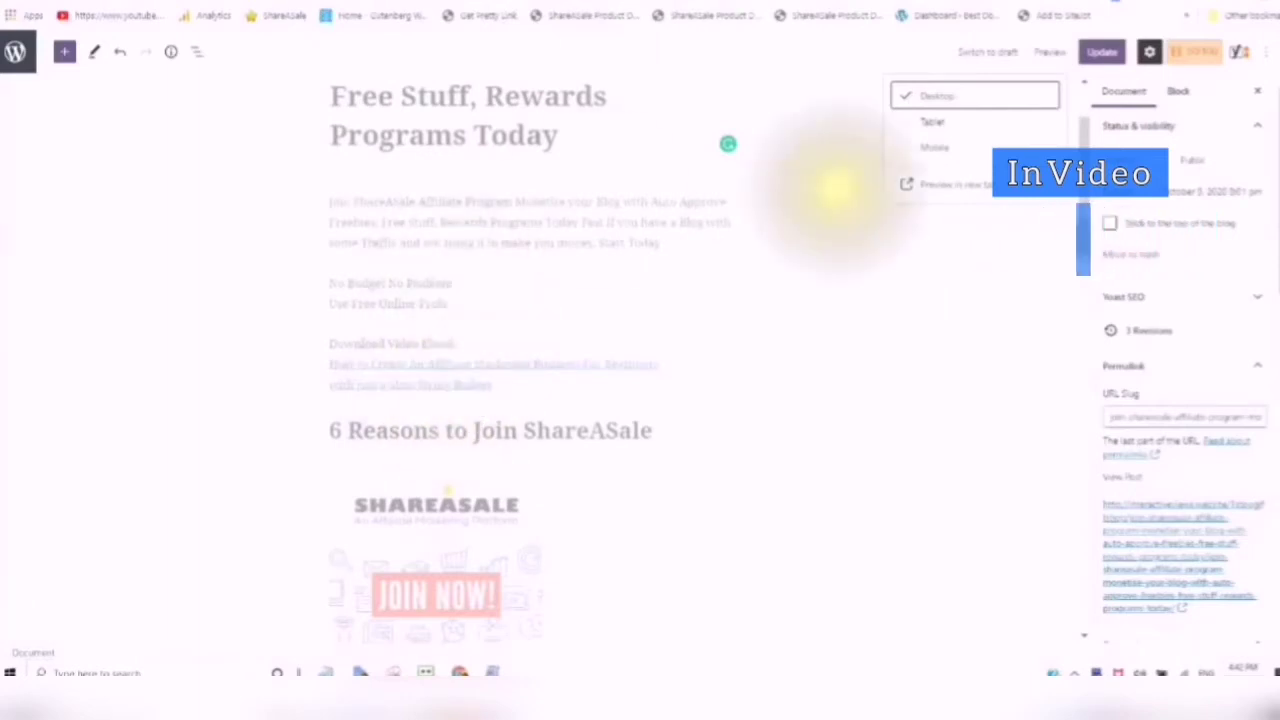
scroll(980, 224, down, 2)
scroll(980, 224, down, 10)
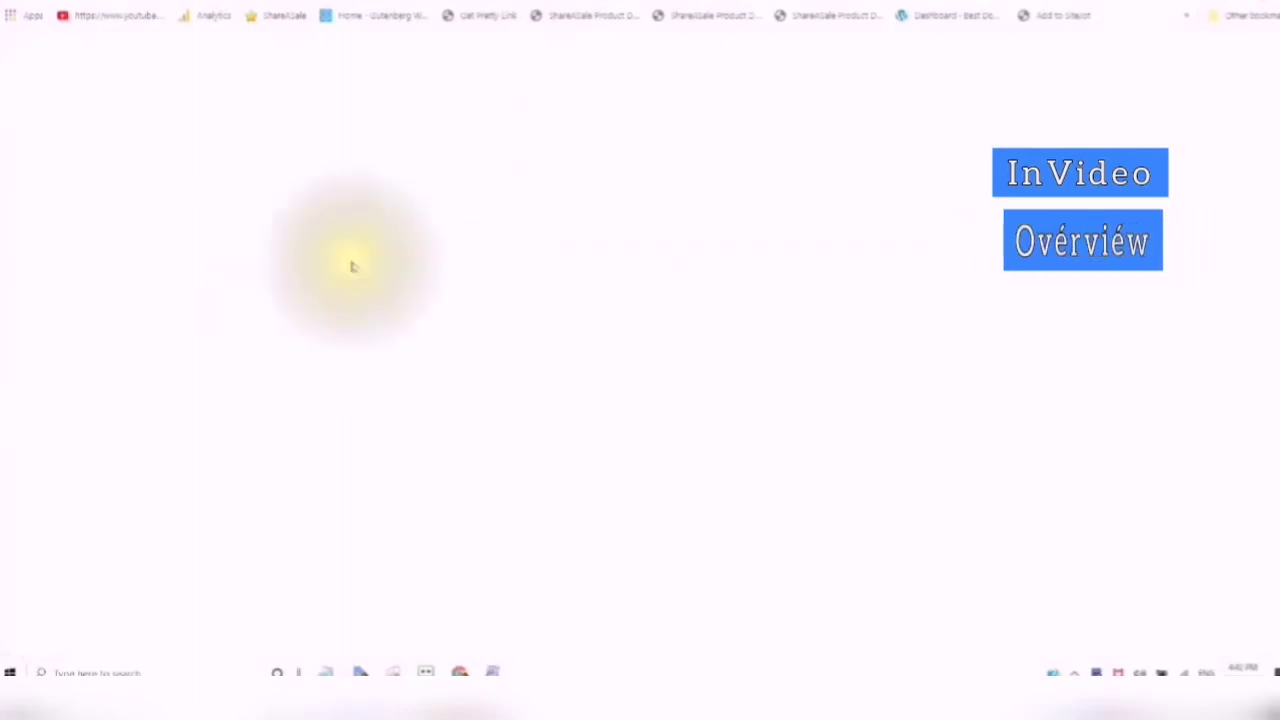
- Bring the InVideo planning notes forward and move them to the top-right corner
click(326, 672)
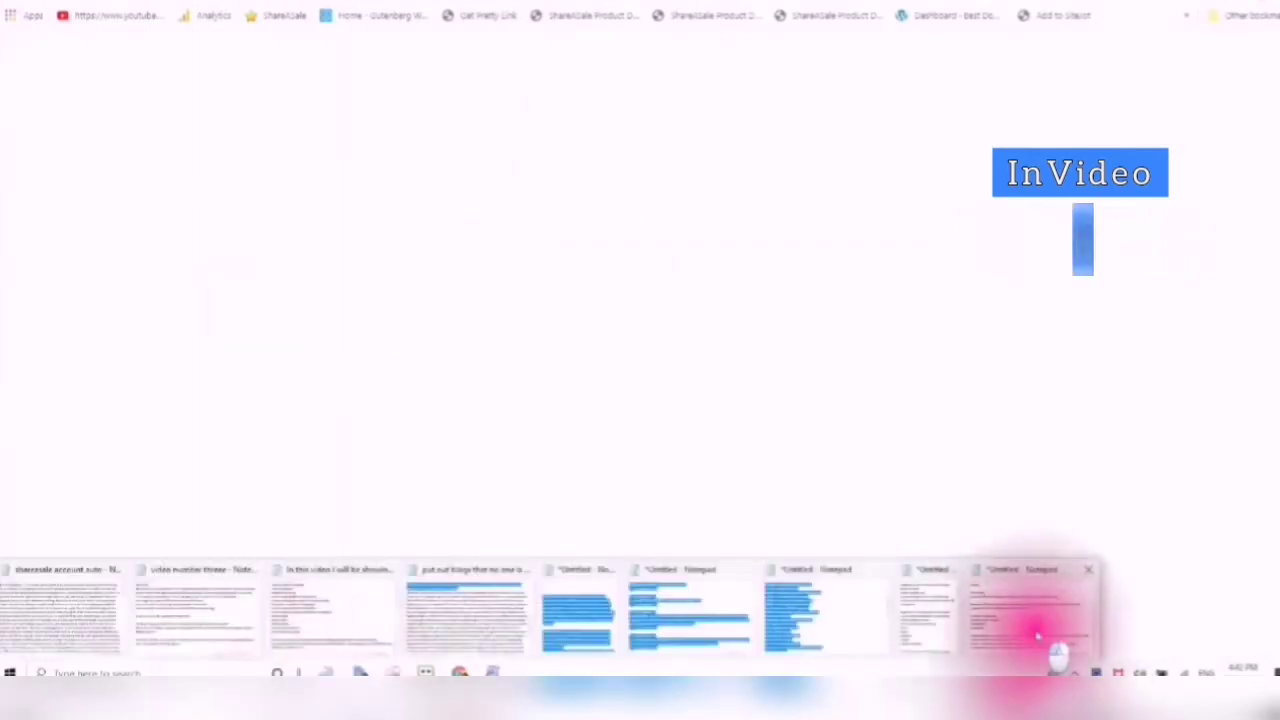
click(1040, 630)
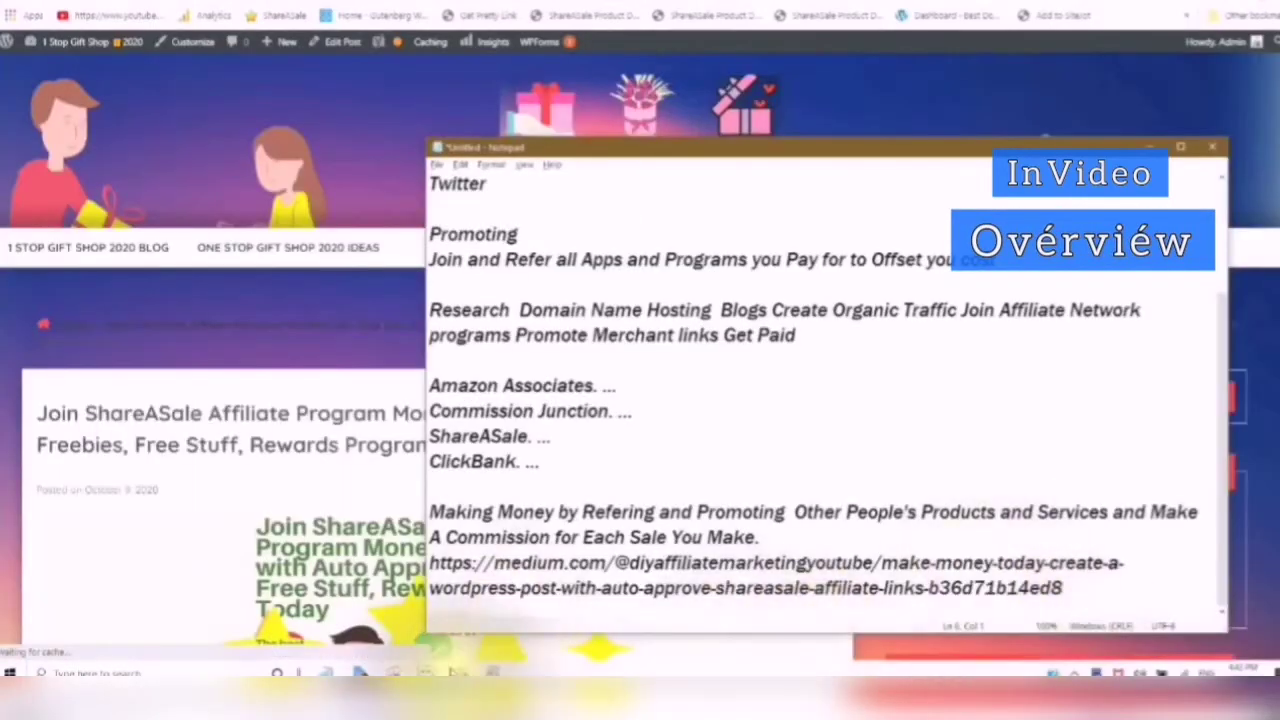
click(326, 672)
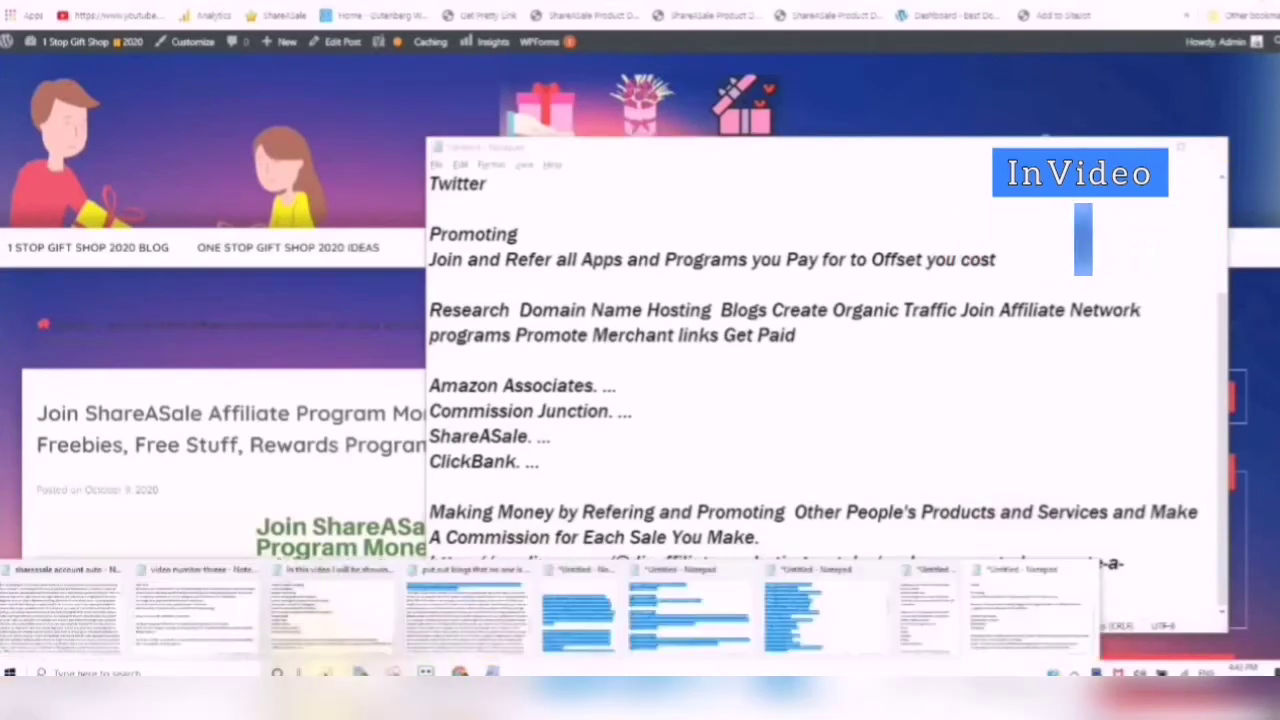
click(912, 625)
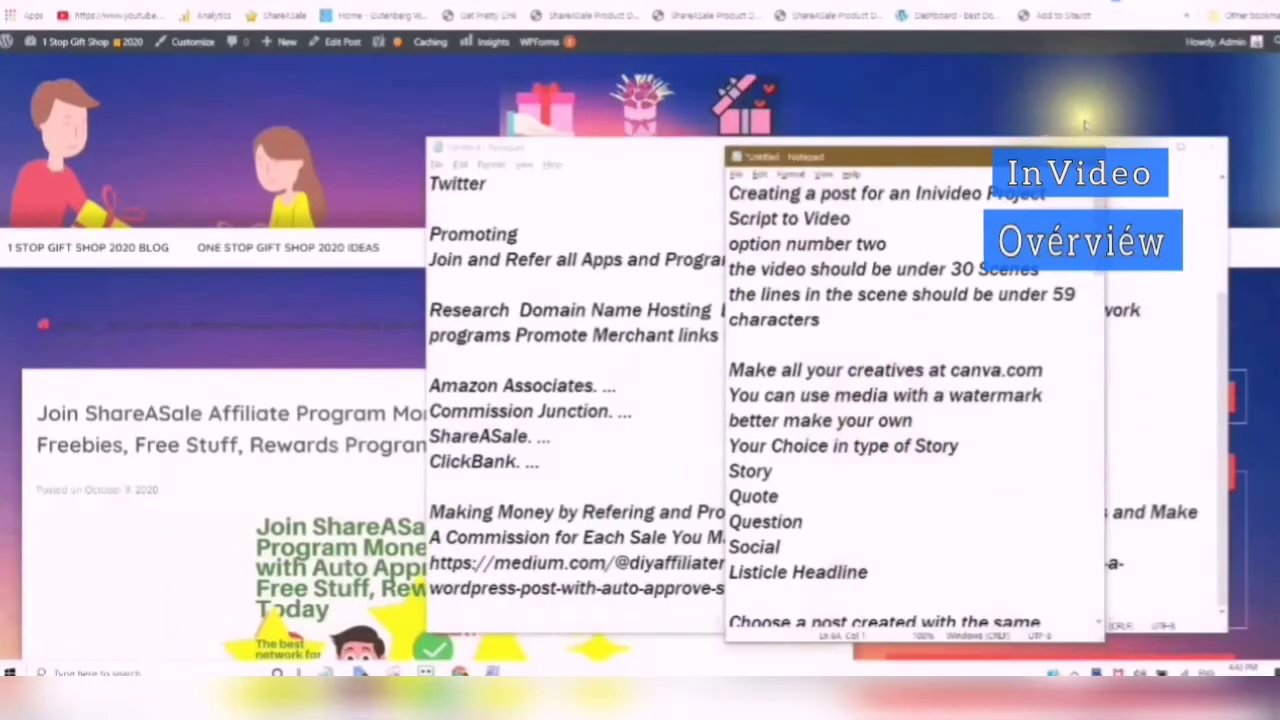
key(alt+Tab)
key(alt+Tab)
drag(932, 148, 1074, 37)
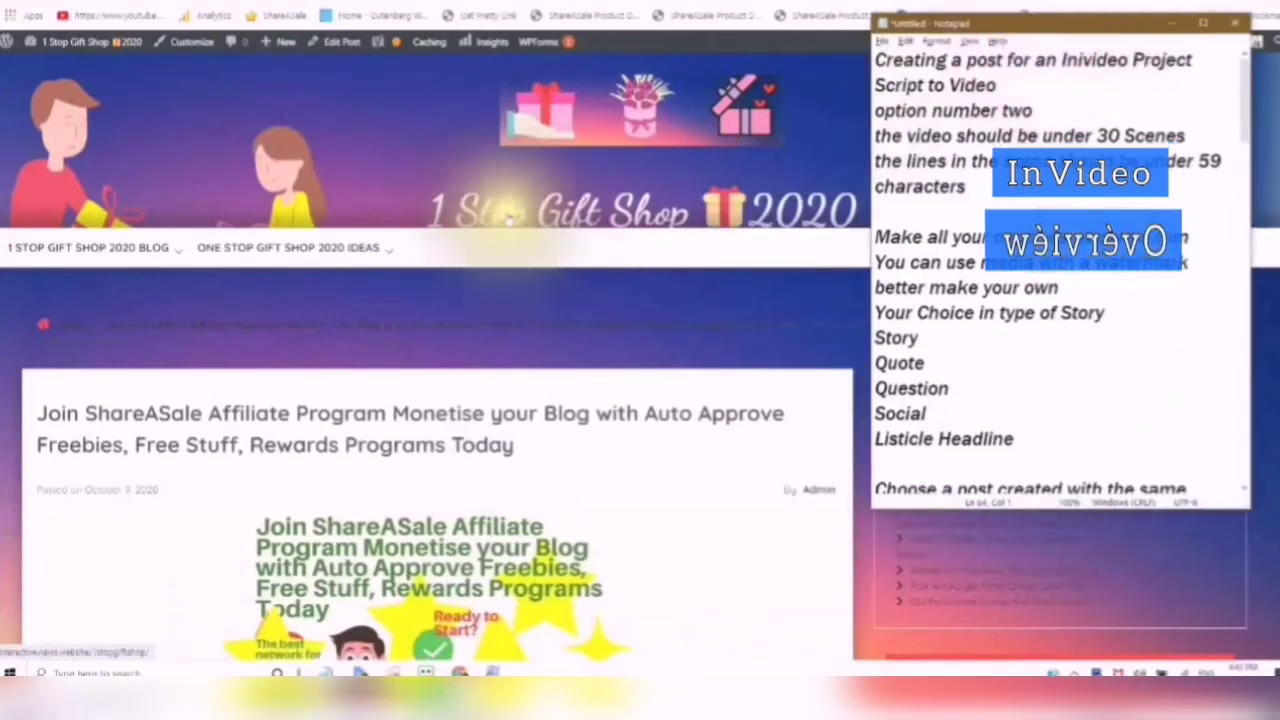
- Read through the ShareASale post, then switch to the window editing the post
scroll(565, 268, down, 2)
scroll(565, 268, down, 1)
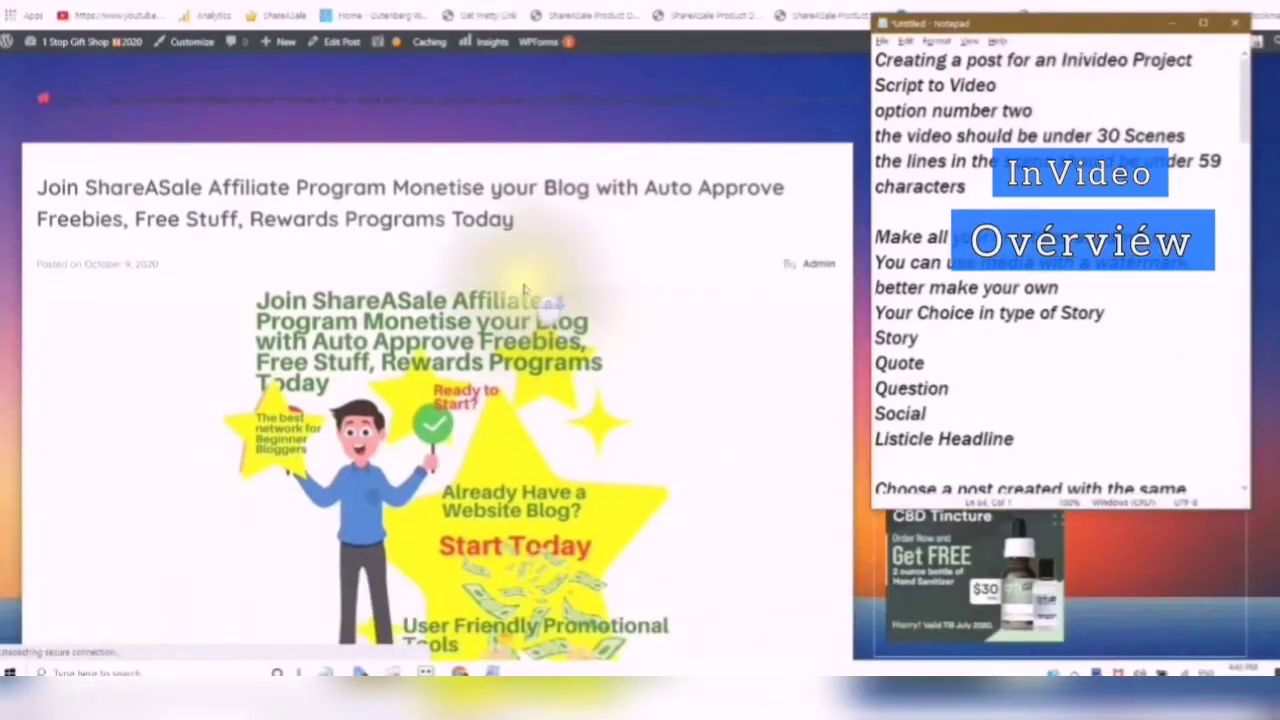
scroll(548, 305, down, 1)
scroll(547, 308, down, 6)
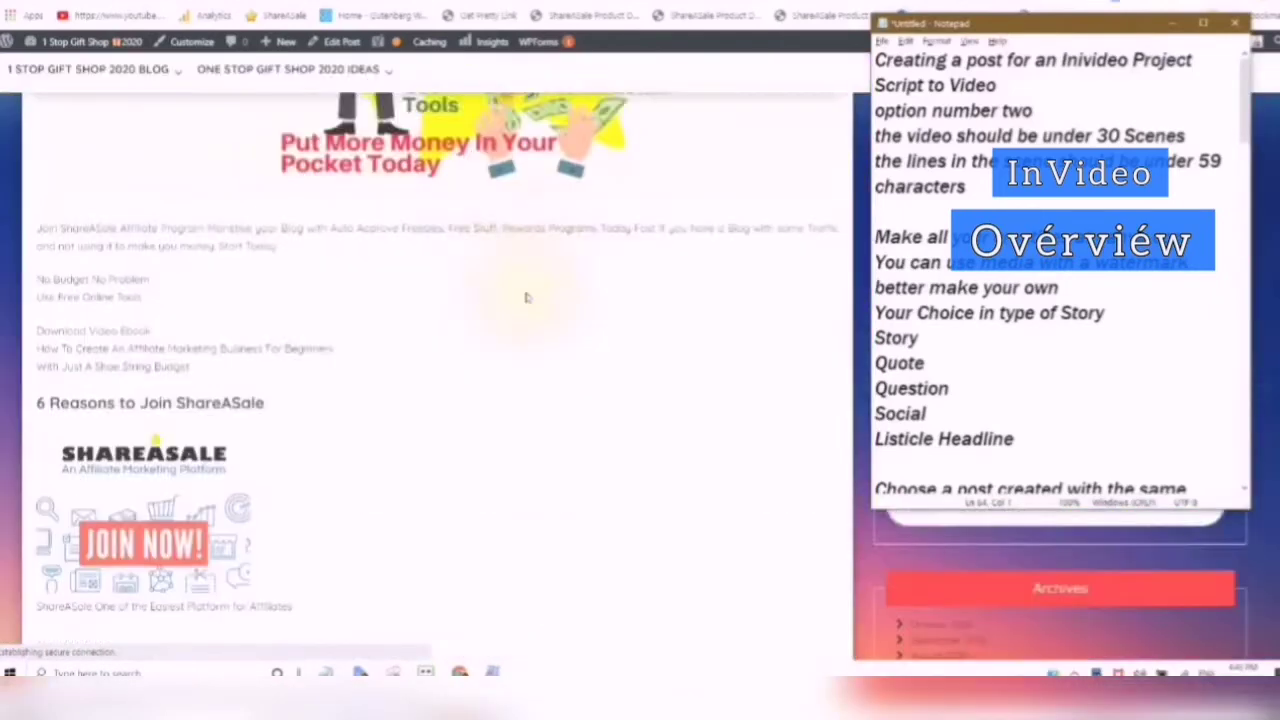
scroll(527, 297, up, 3)
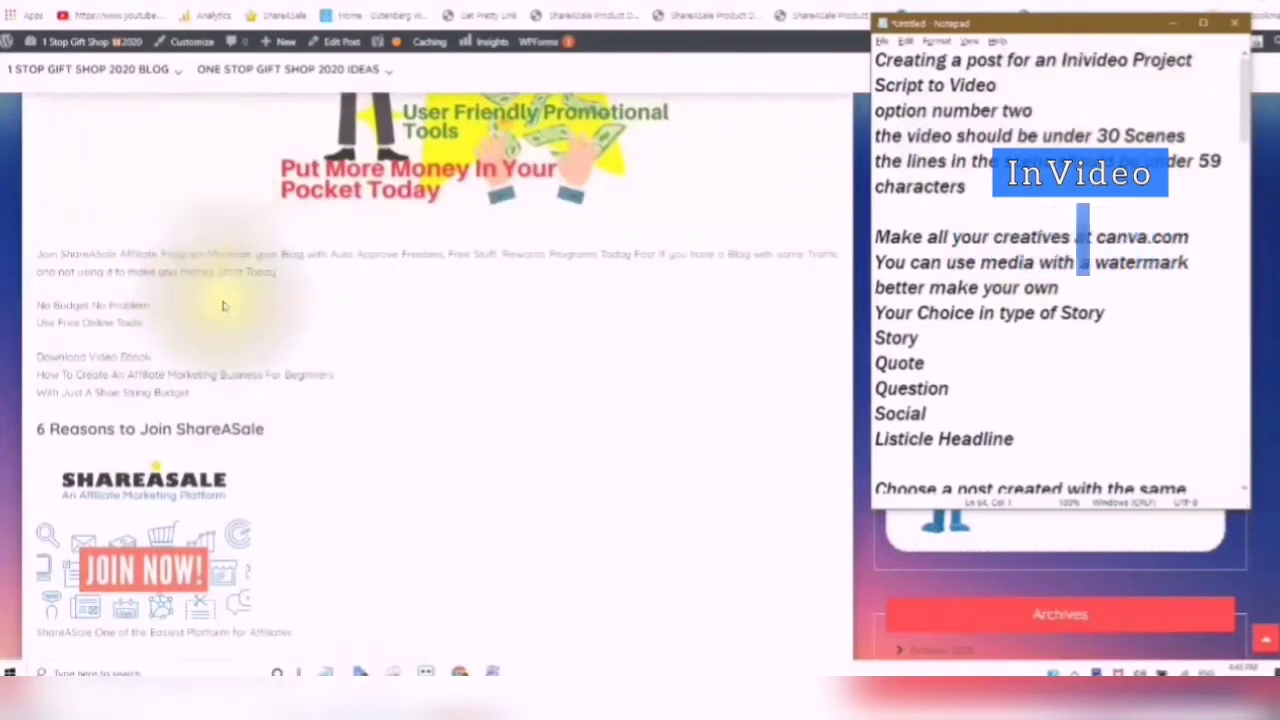
scroll(343, 299, down, 1)
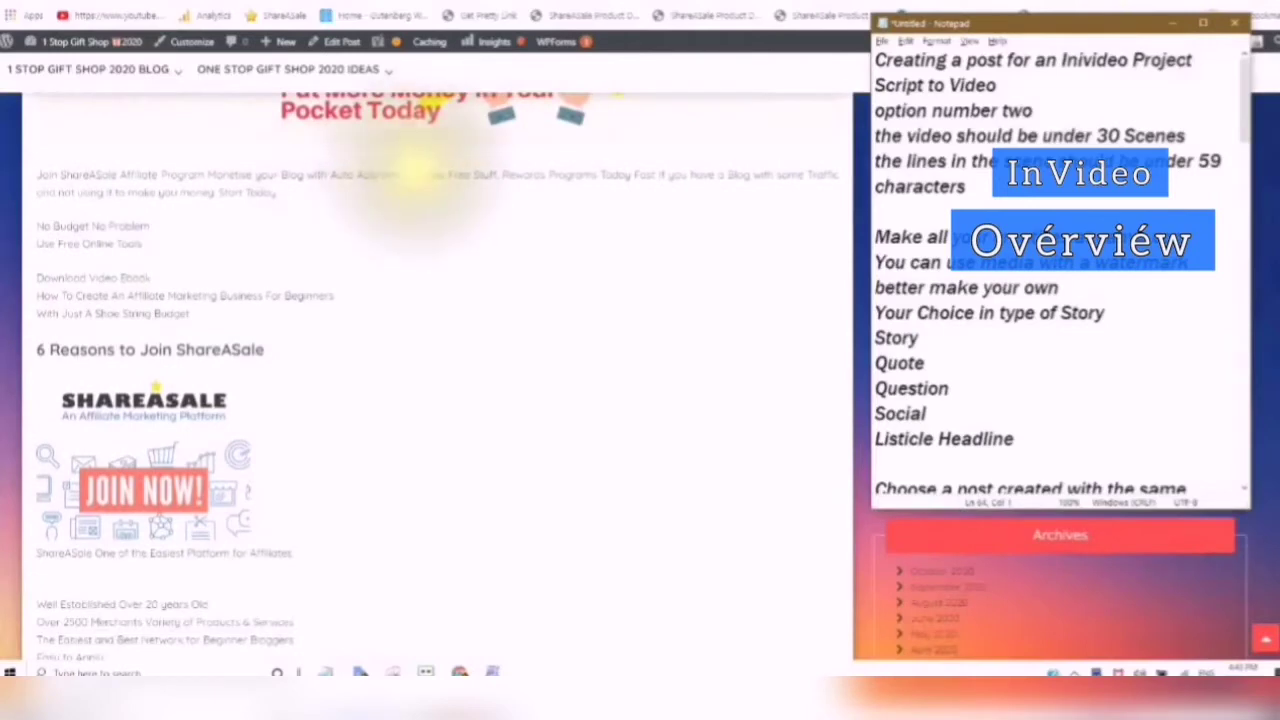
scroll(380, 235, up, 1)
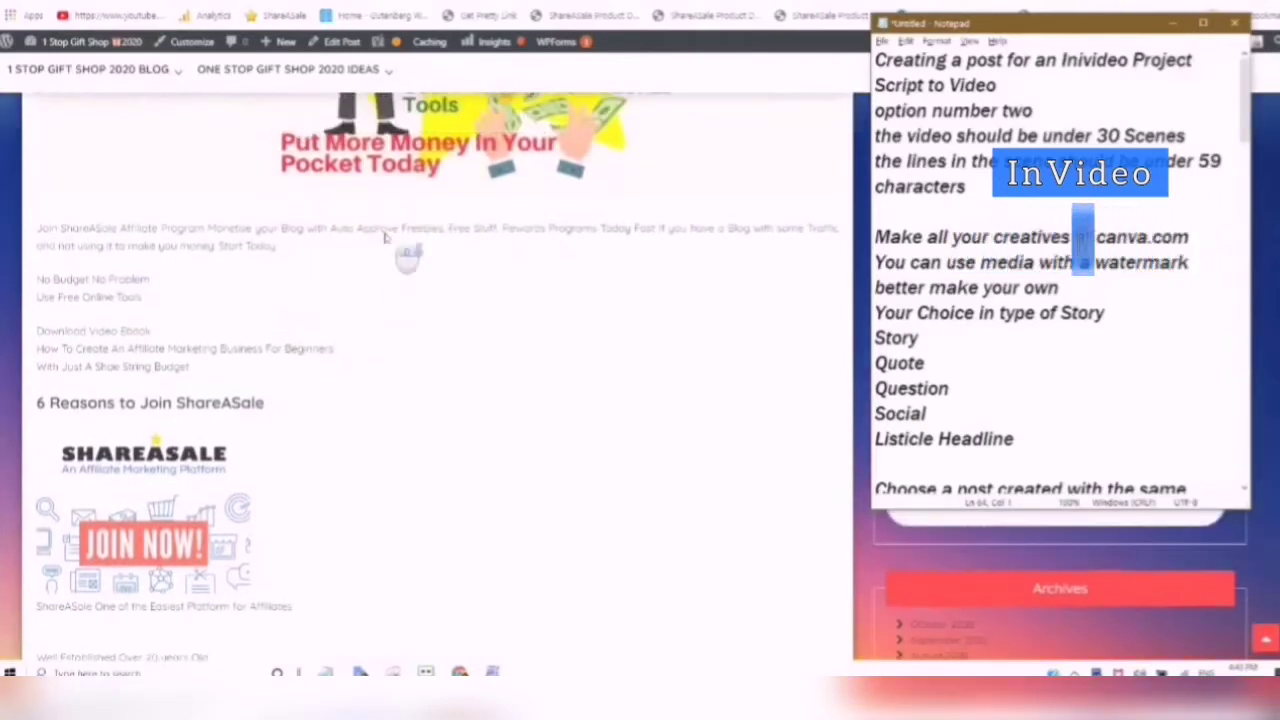
scroll(380, 235, down, 1)
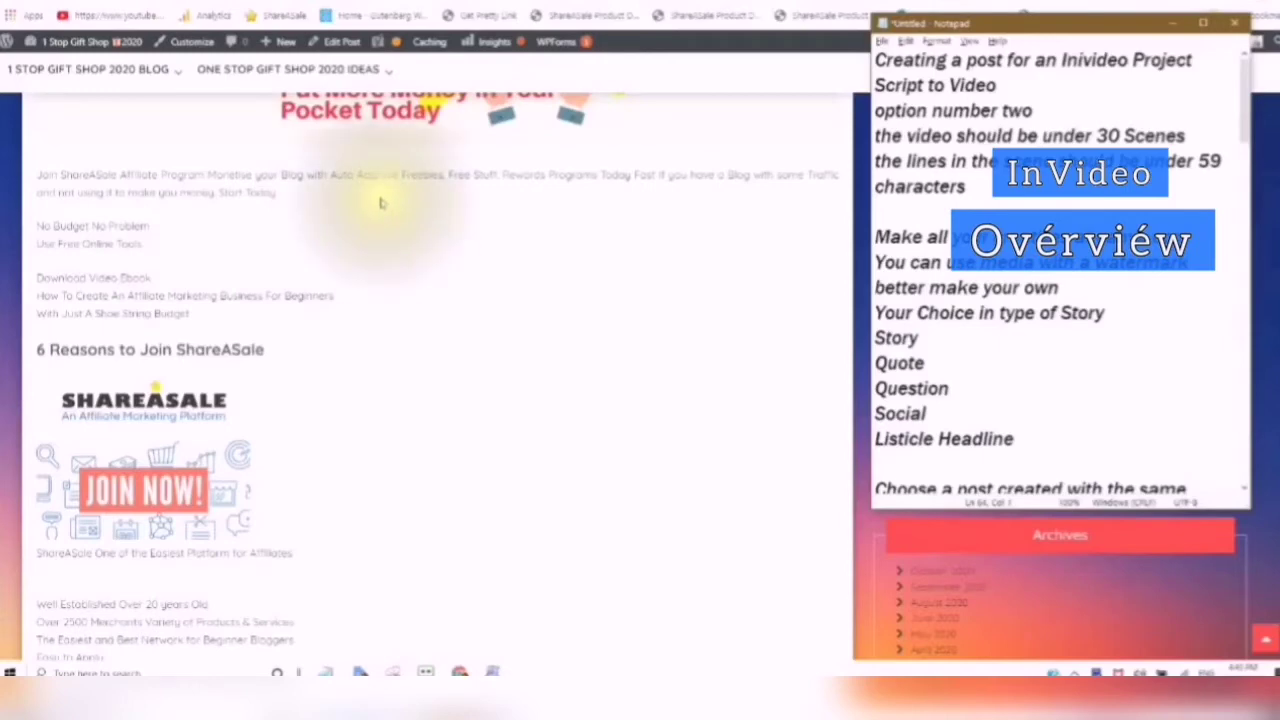
scroll(380, 203, down, 1)
scroll(376, 207, up, 1)
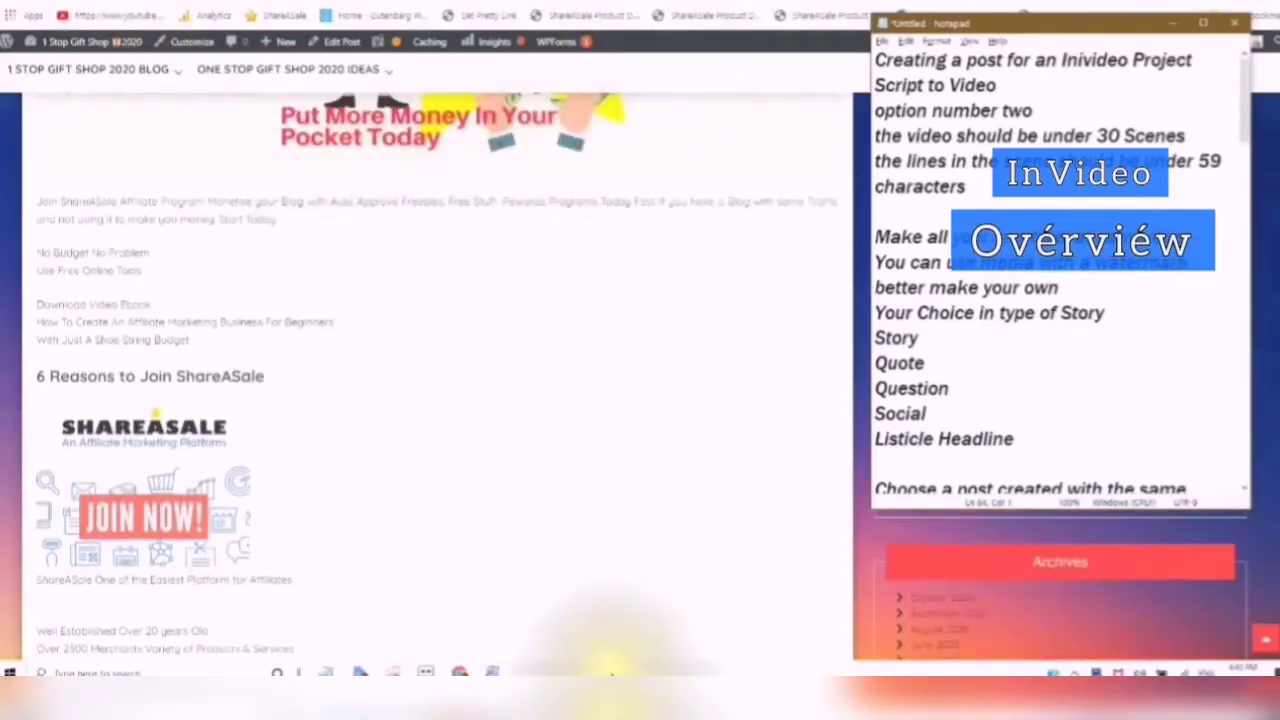
mouse_move(459, 672)
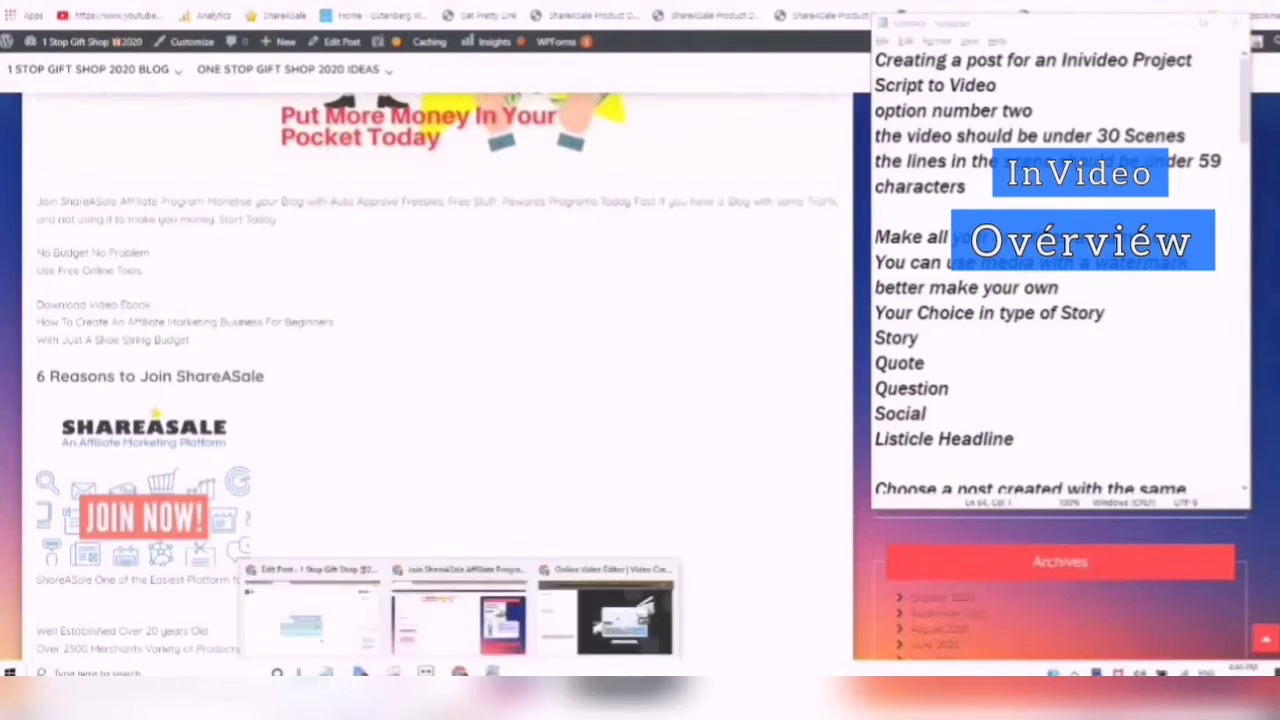
click(325, 637)
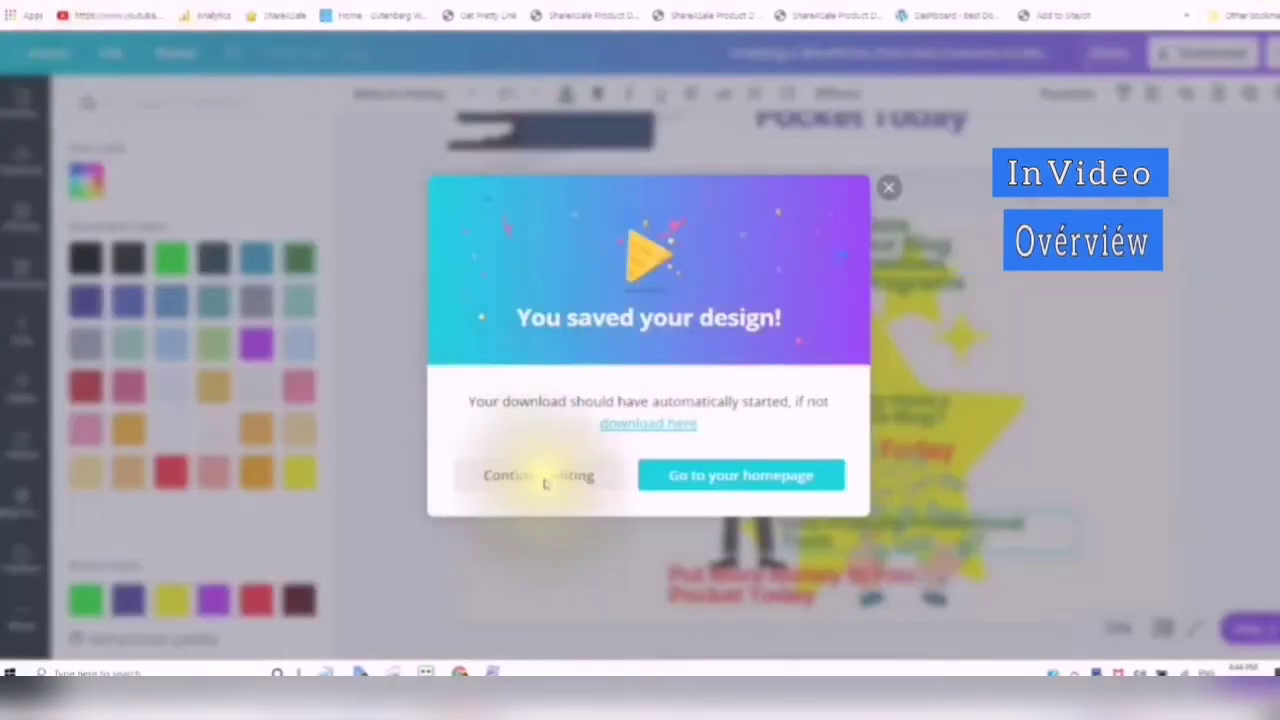
- Dismiss the 'You saved your design!' message to keep editing, then bring up the photo library
click(536, 480)
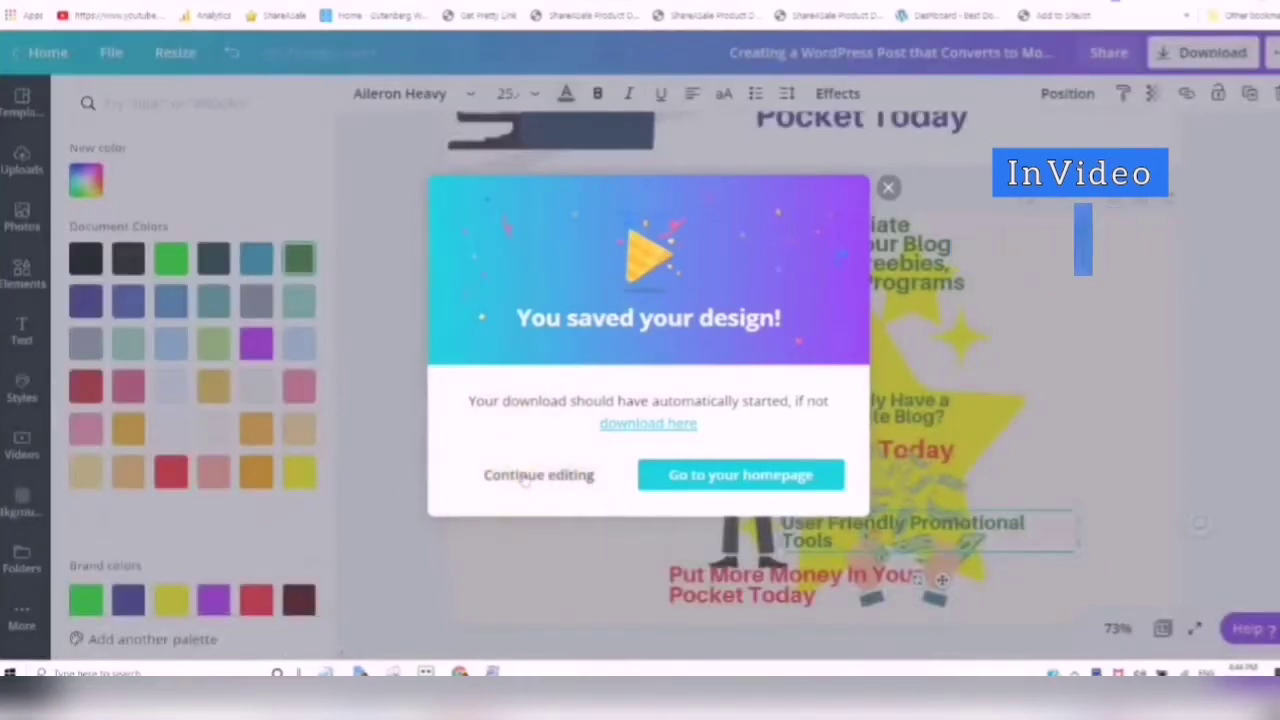
click(530, 476)
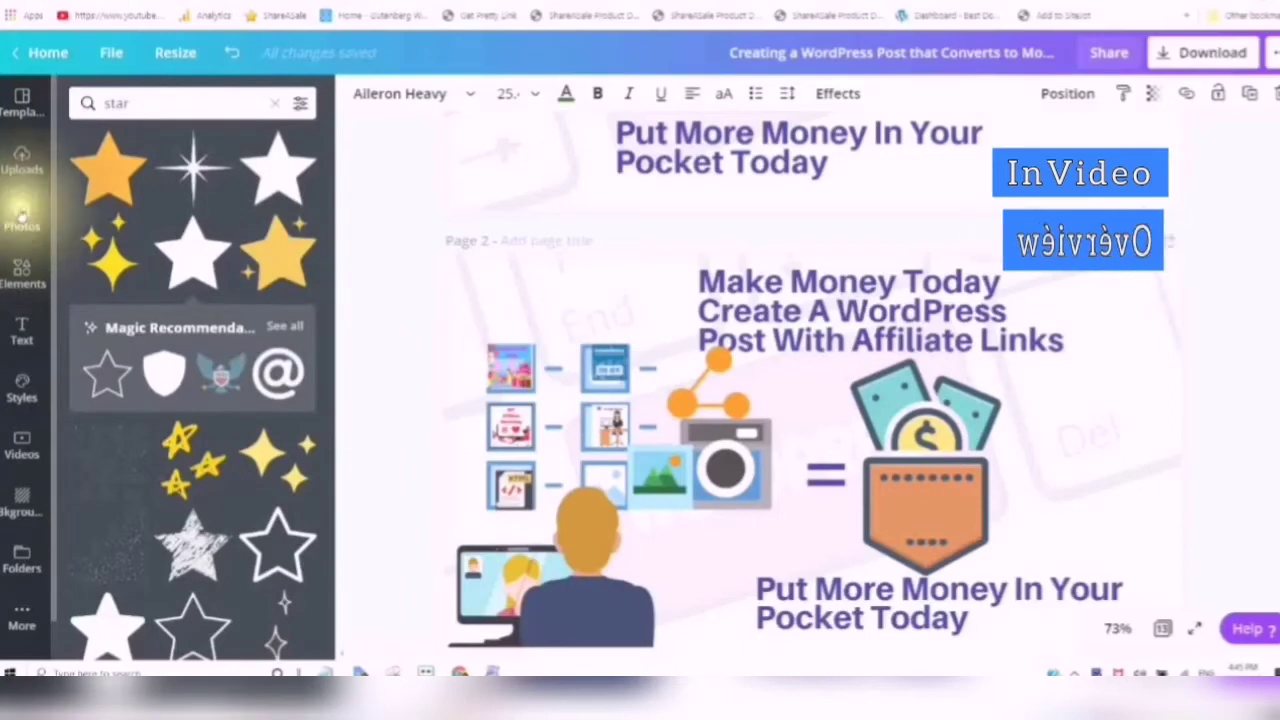
click(21, 214)
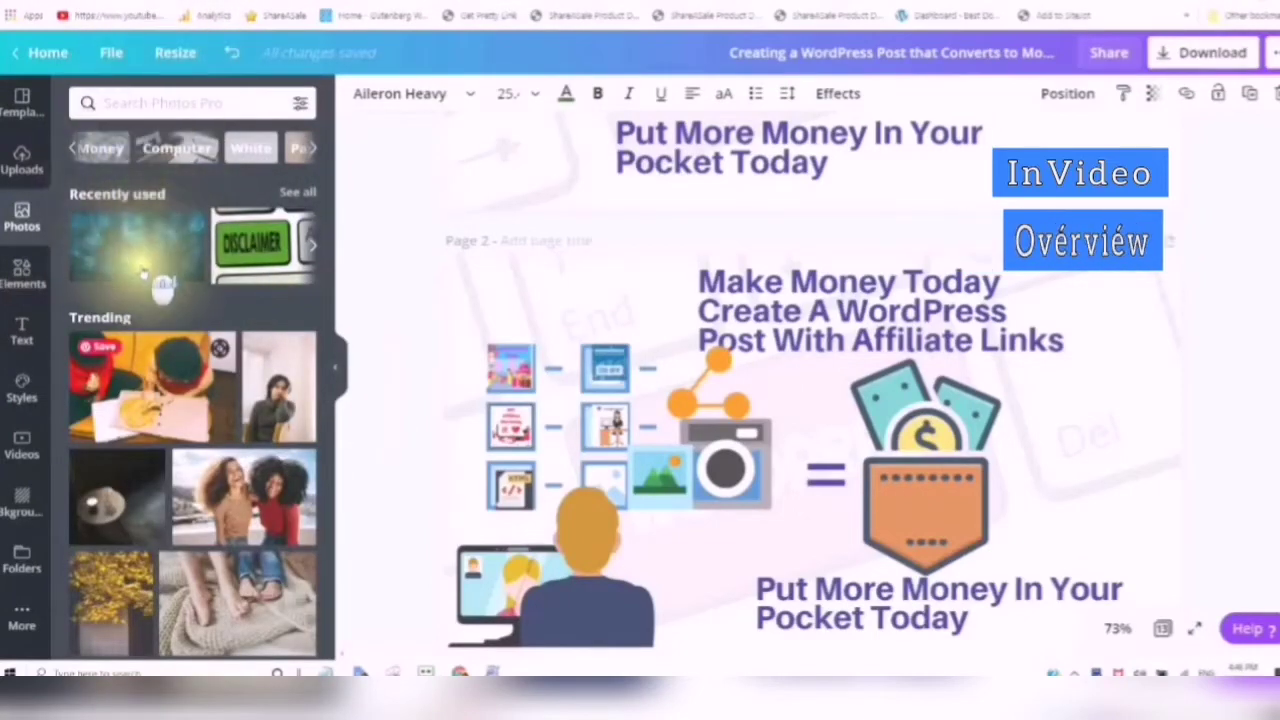
- Scroll the Photos panel and enter 'wordpress' as the photo search term
scroll(170, 210, down, 1)
scroll(195, 130, down, 3)
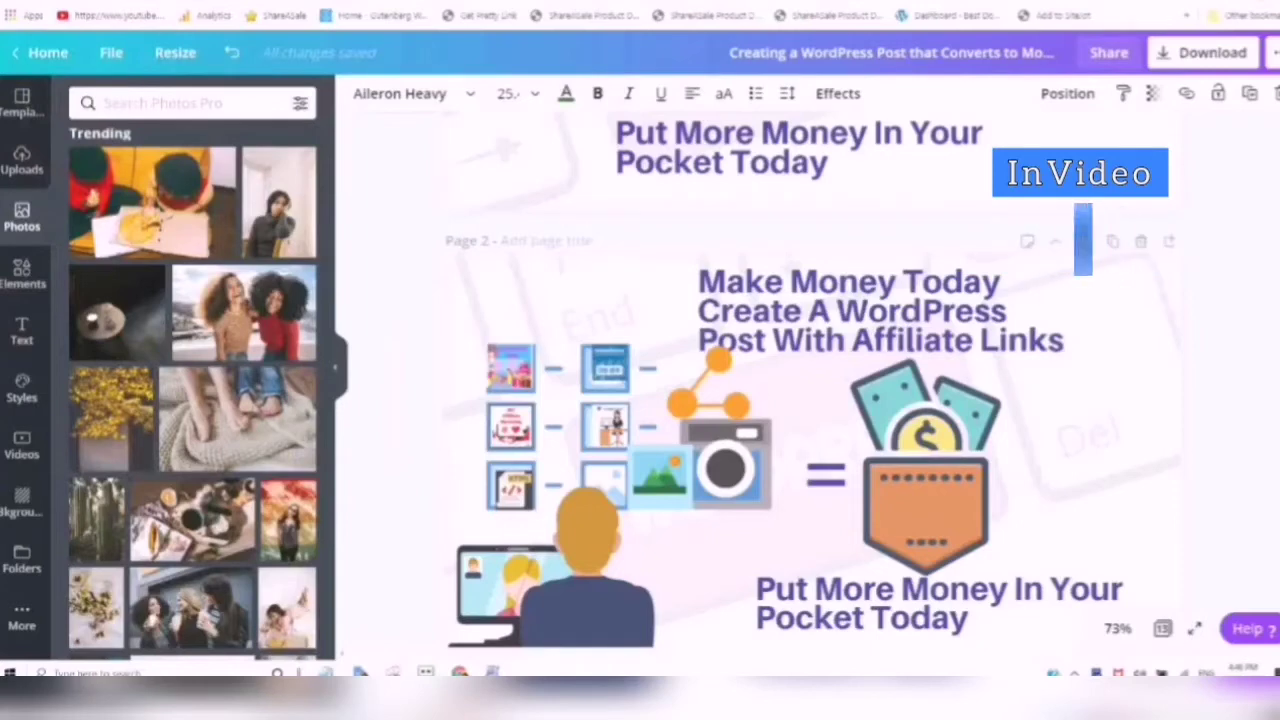
text(wordpress)
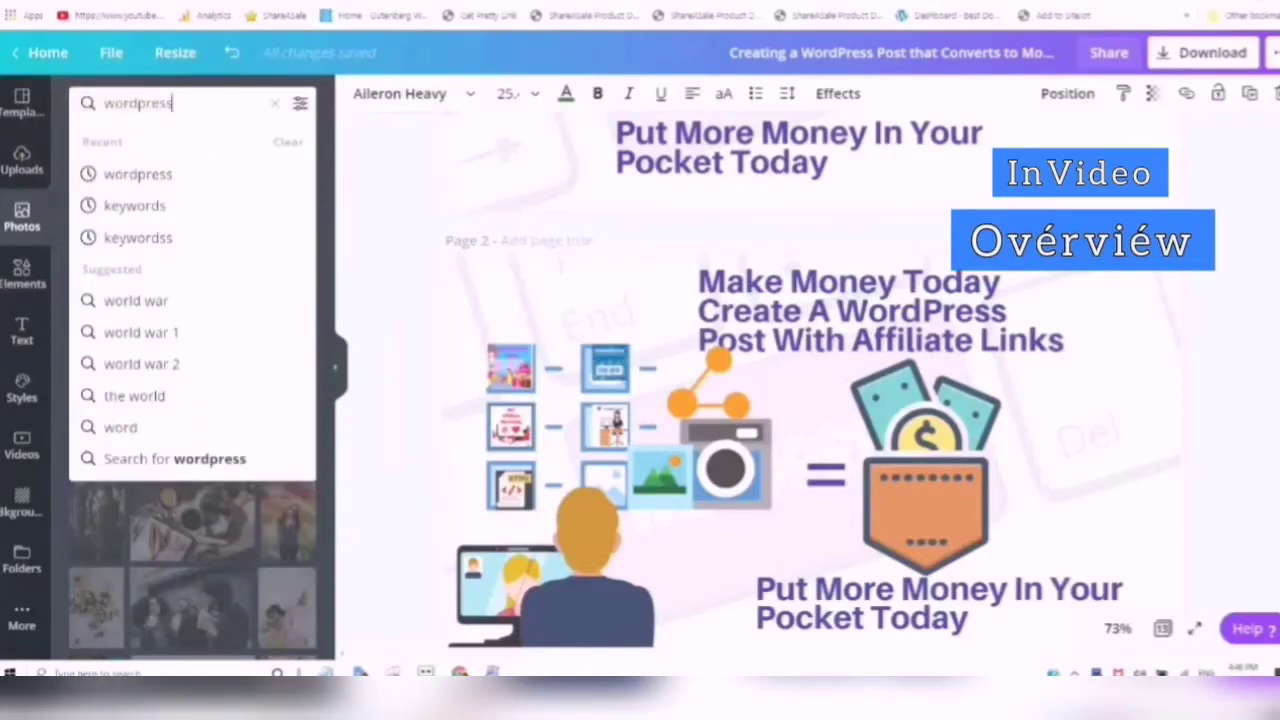
- Filter the wordpress photo results to free photos and browse through them
click(299, 103)
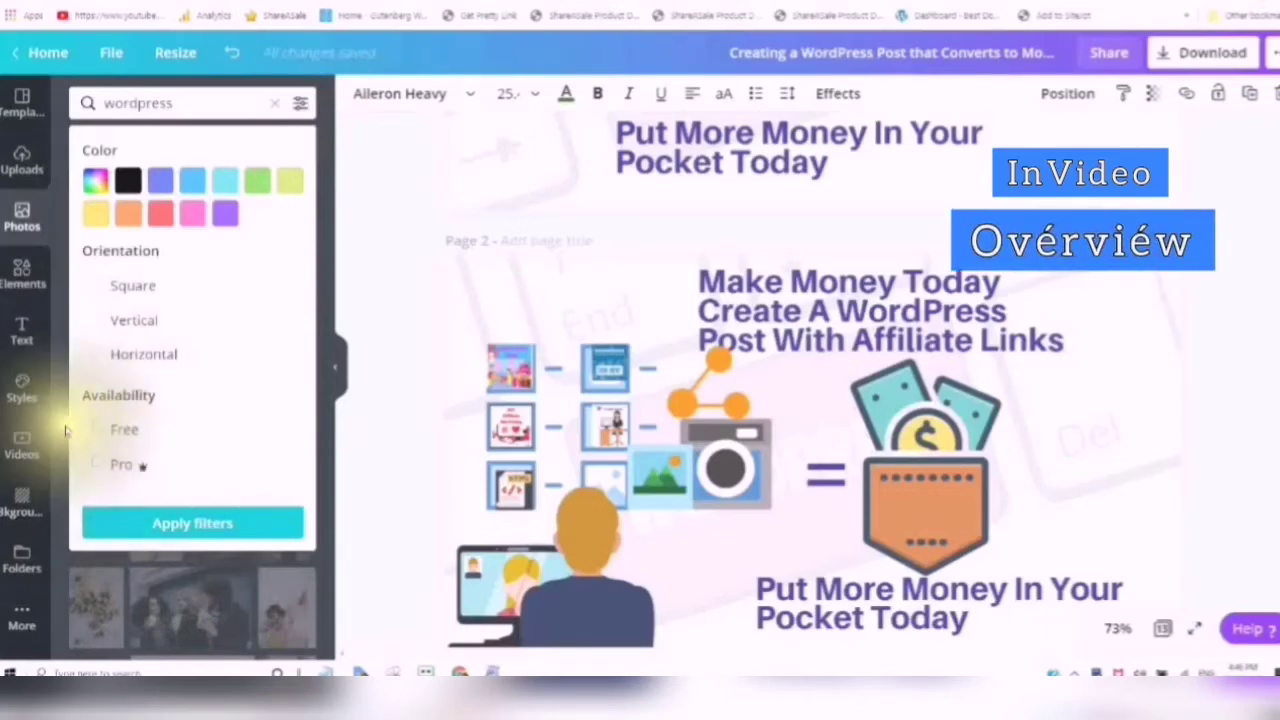
click(97, 433)
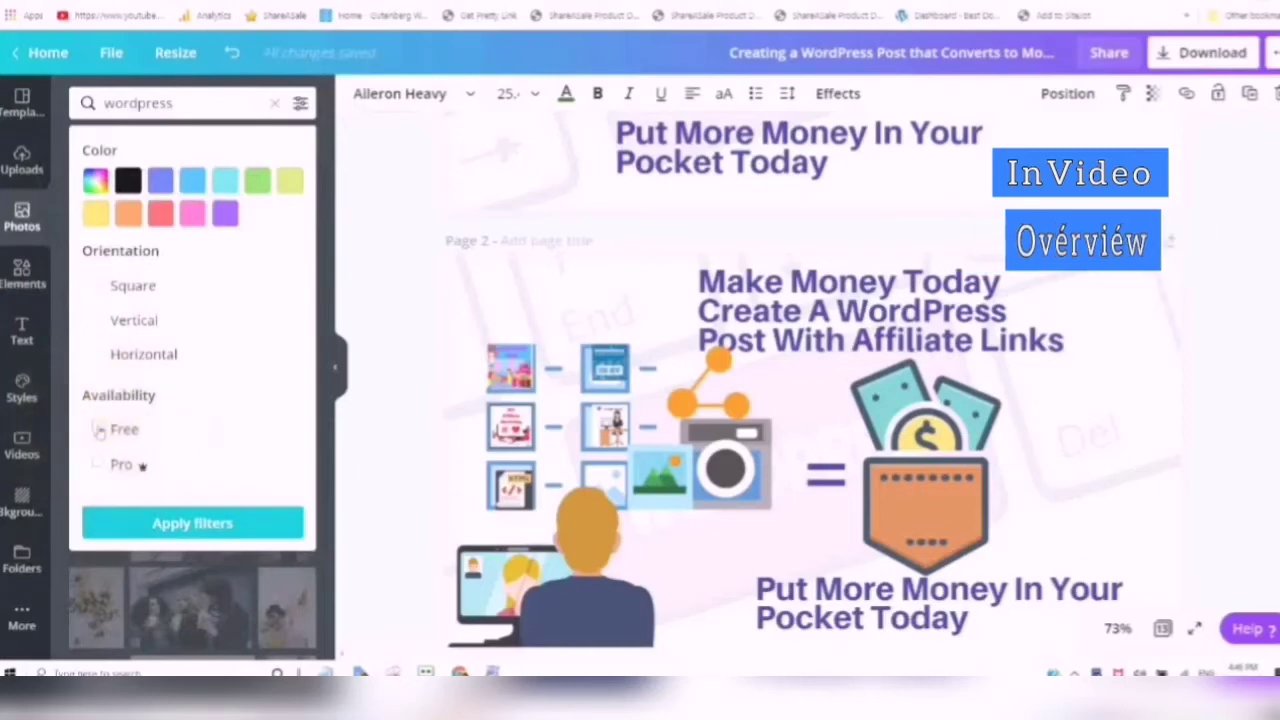
click(100, 430)
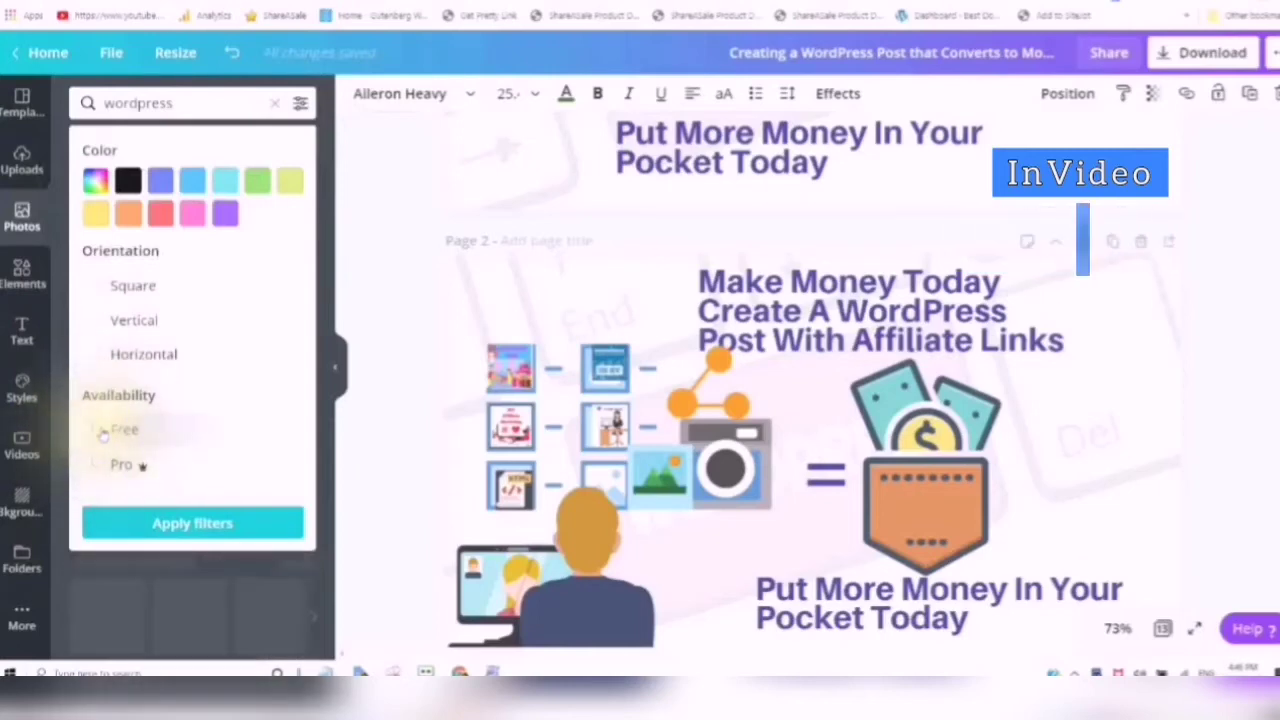
click(100, 430)
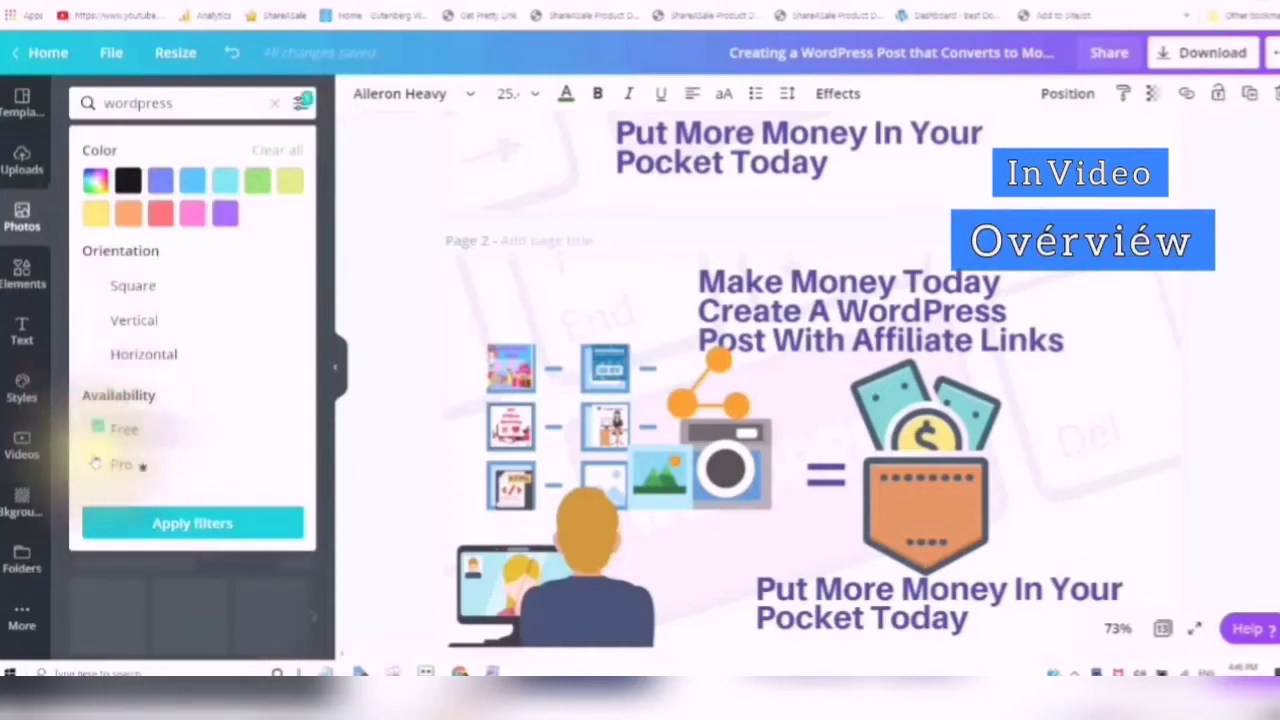
click(185, 533)
click(185, 533)
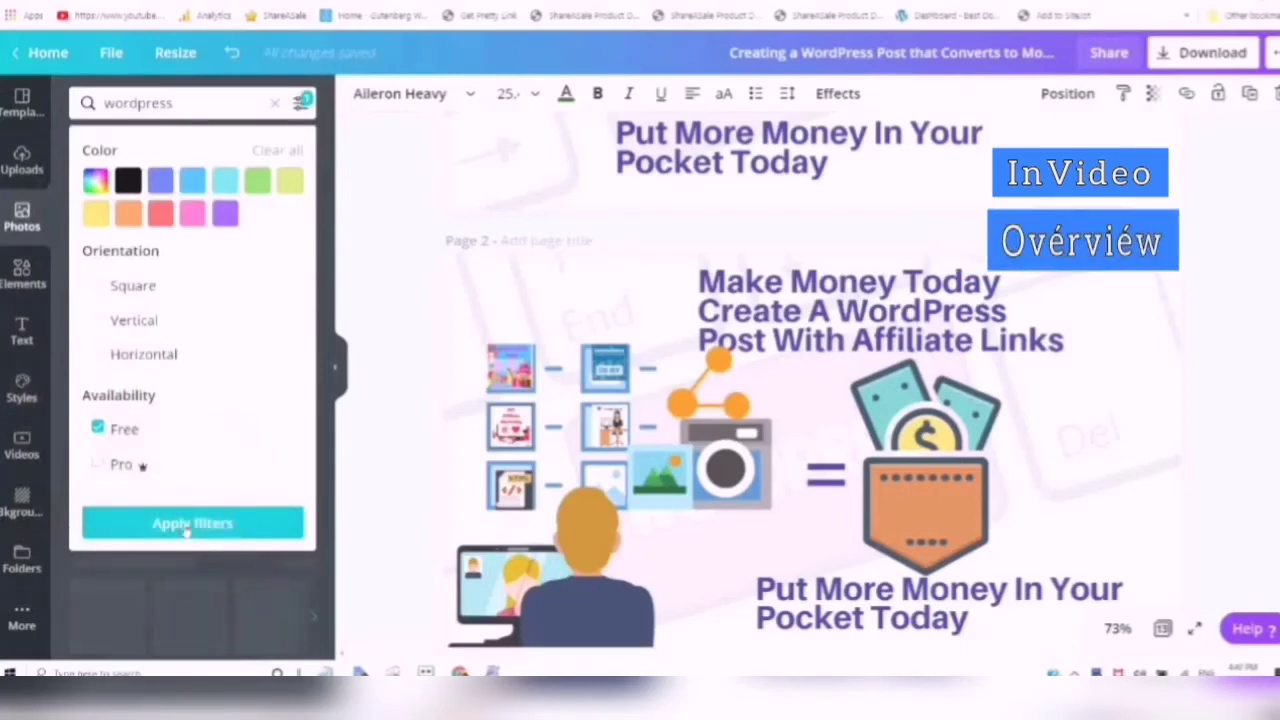
click(185, 530)
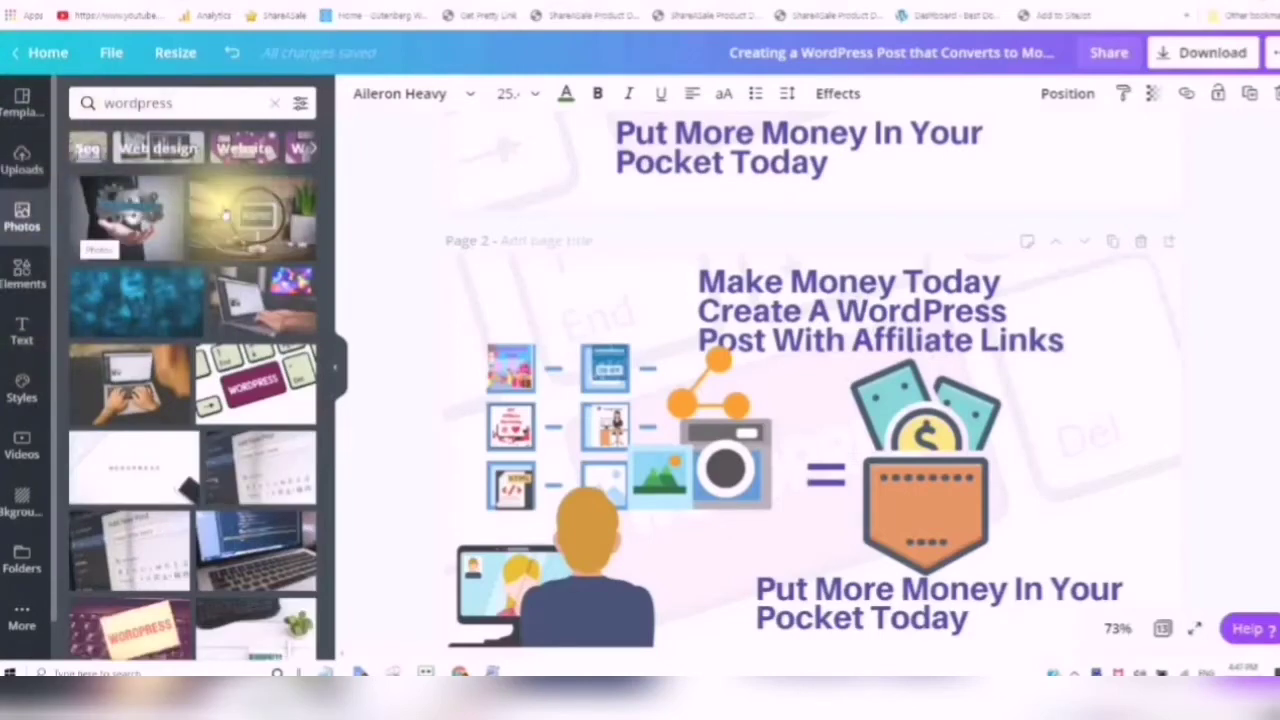
mouse_move(113, 215)
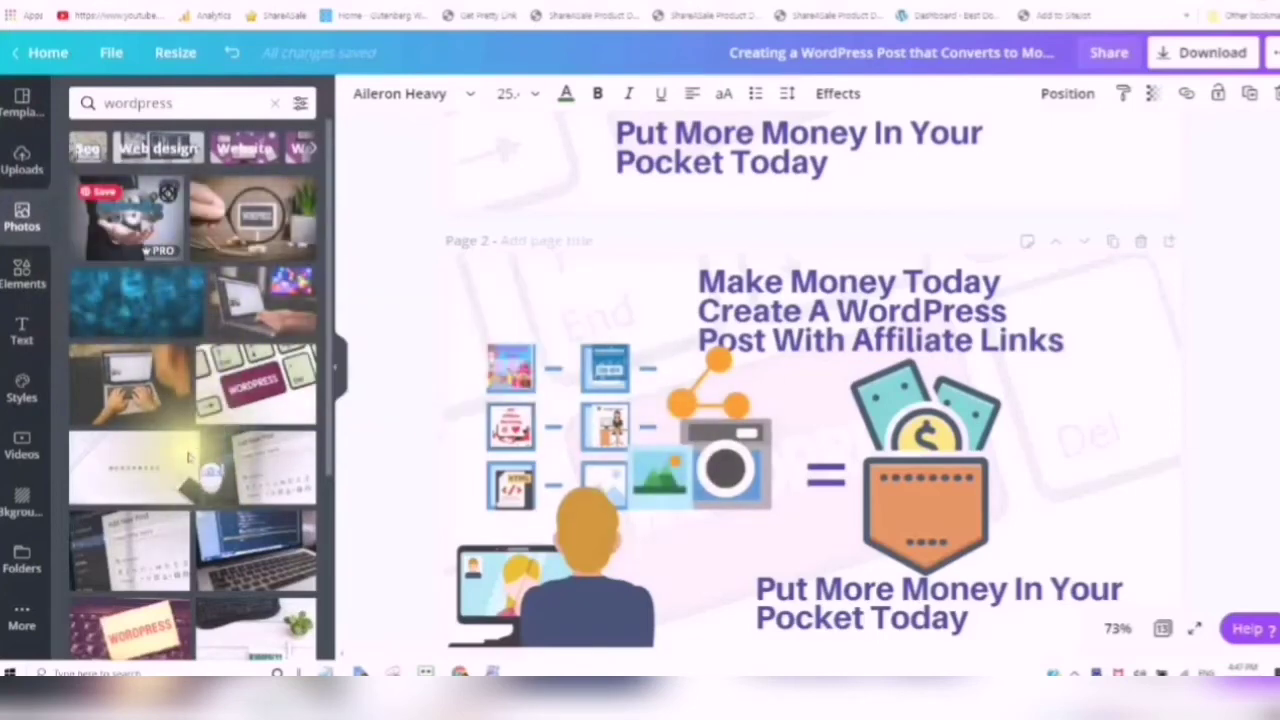
scroll(258, 640, down, 2)
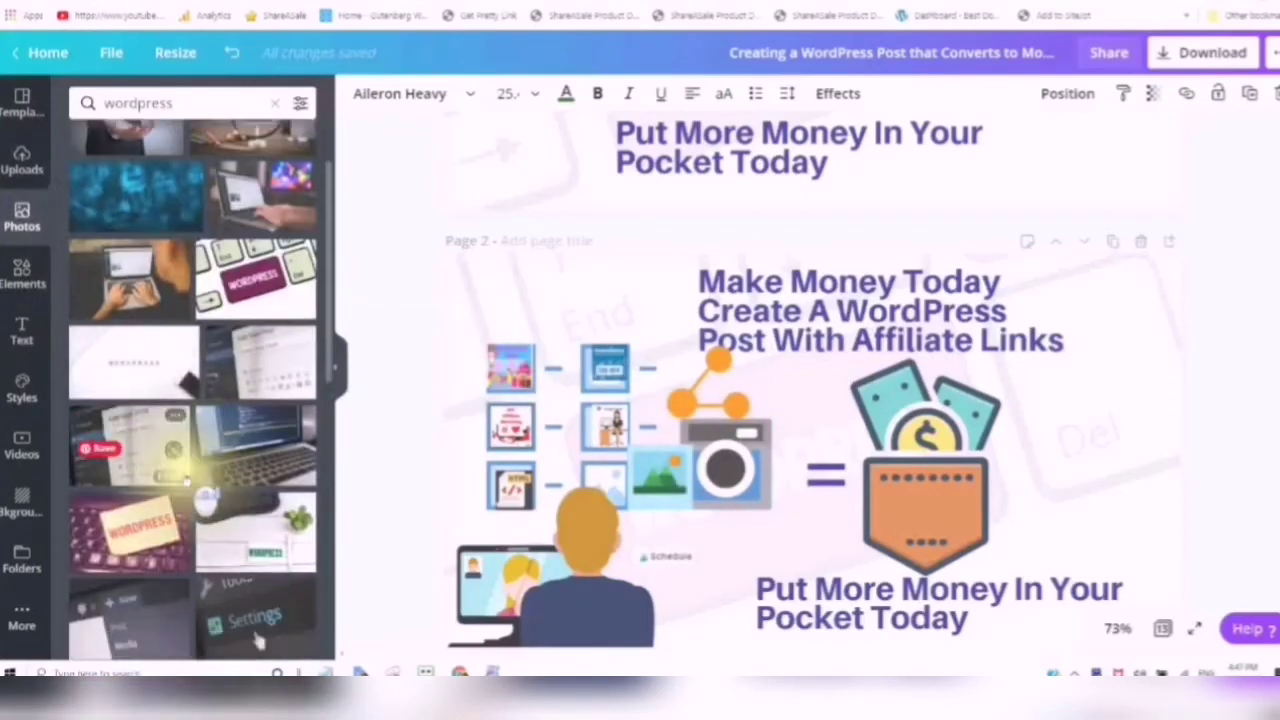
scroll(185, 480, down, 1)
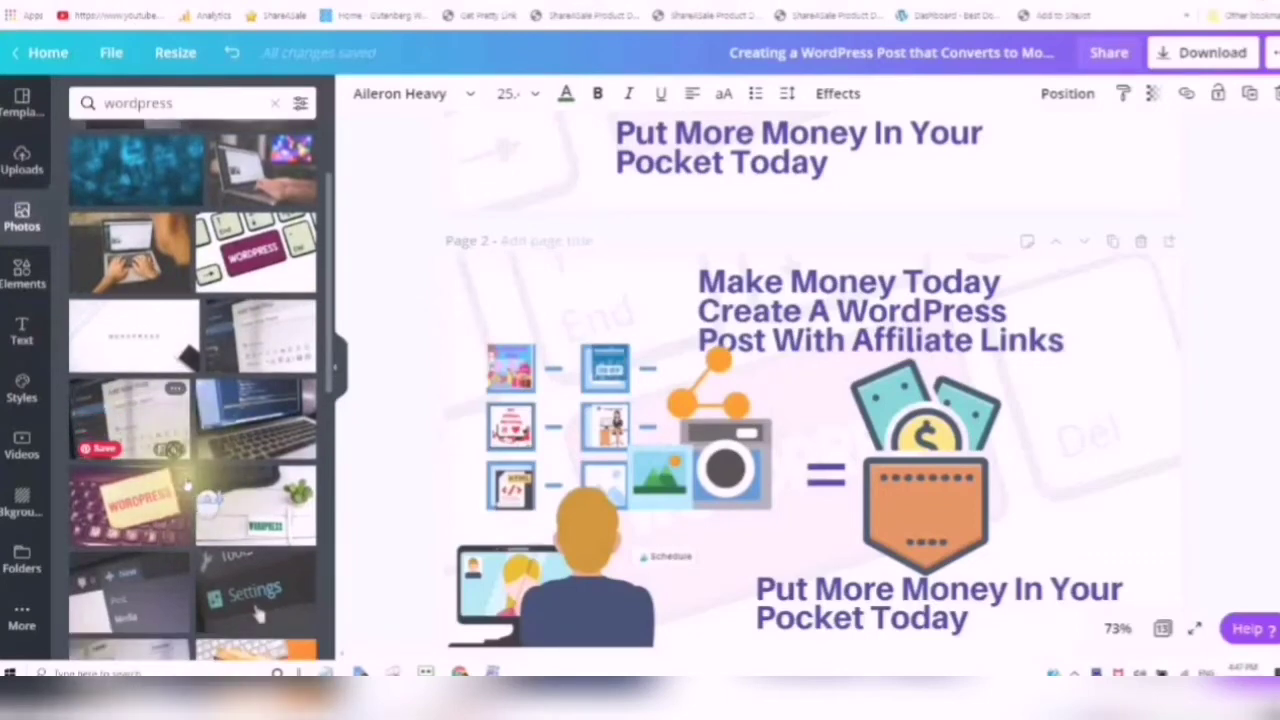
scroll(185, 300, down, 6)
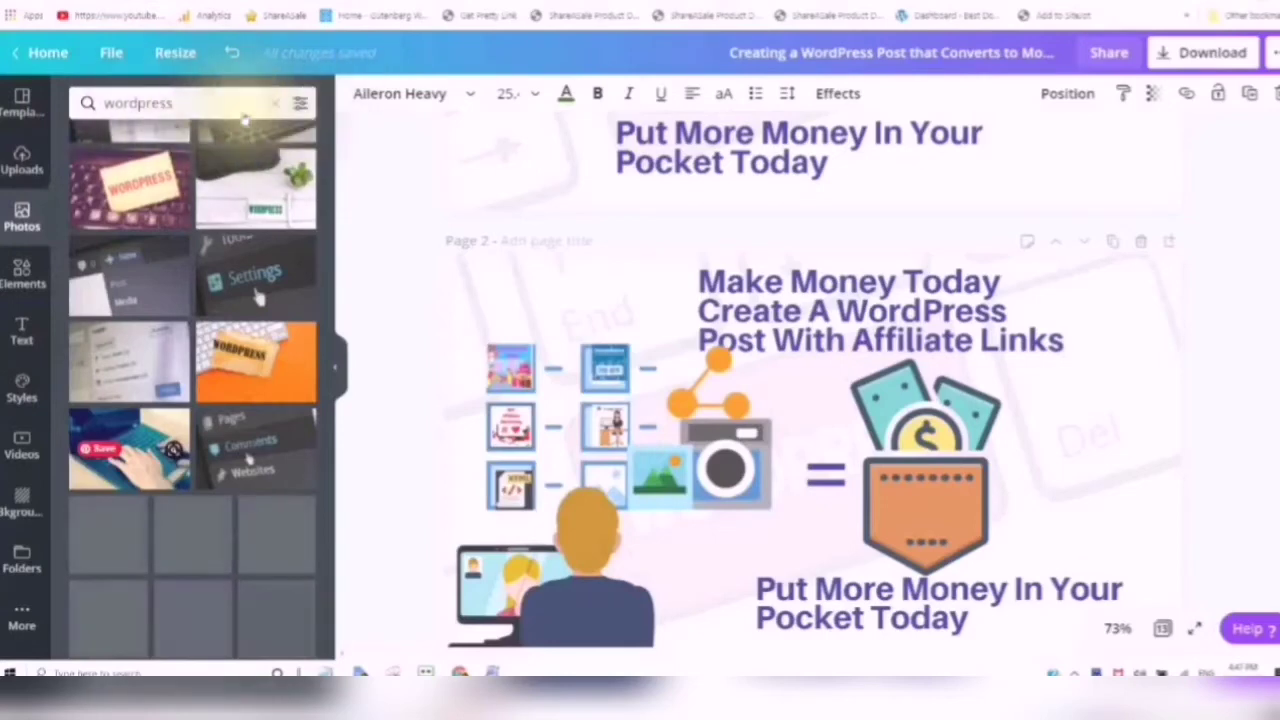
- Replace the search term with 'money' and run the photo search
click(172, 98)
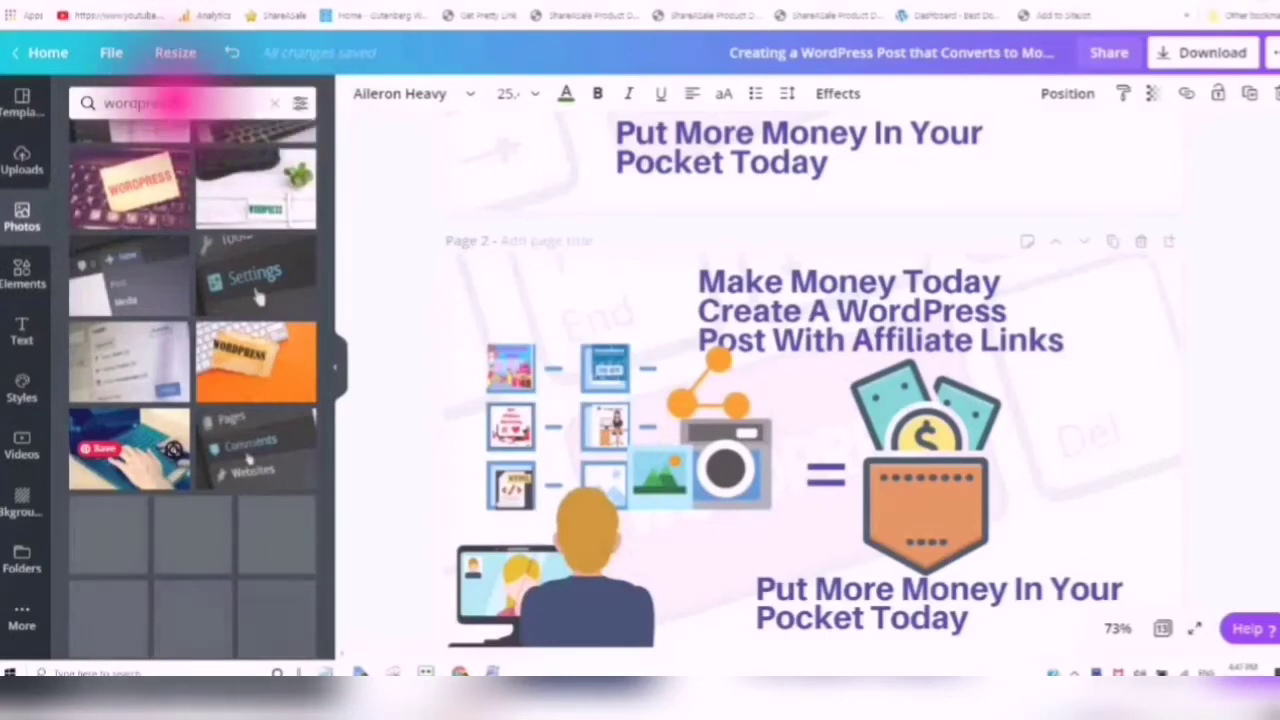
double_click(145, 100)
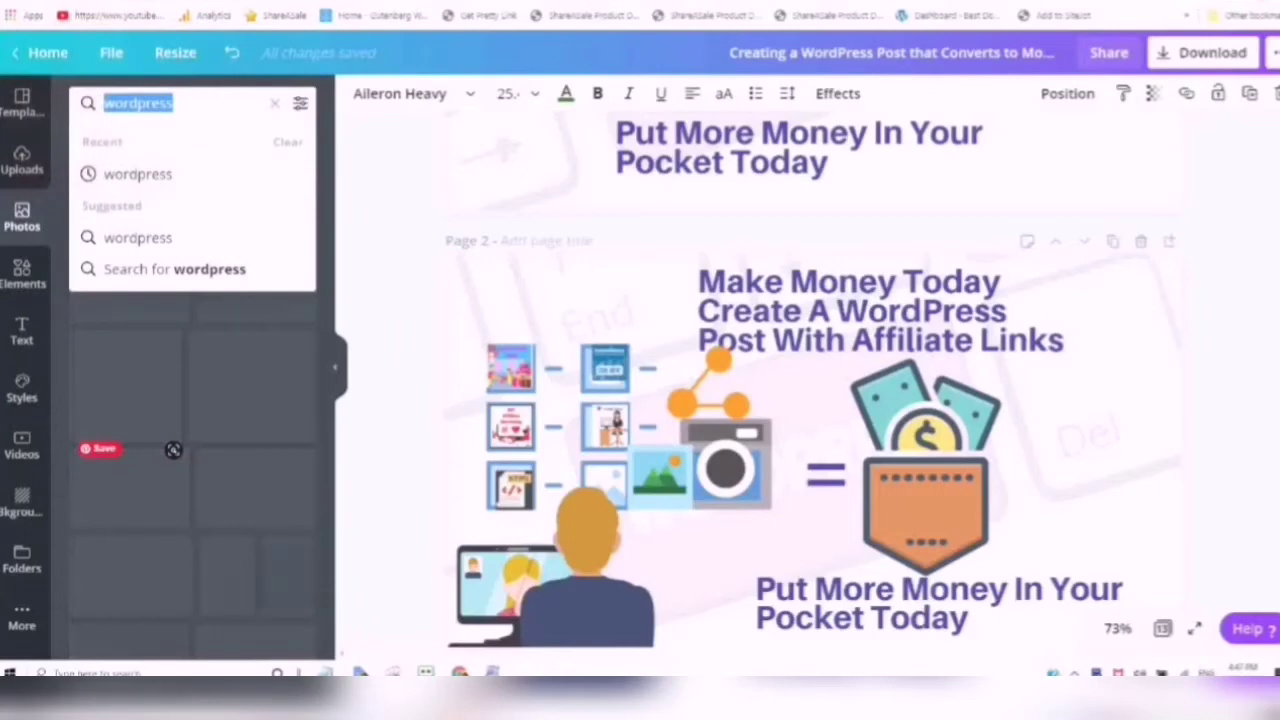
text(money)
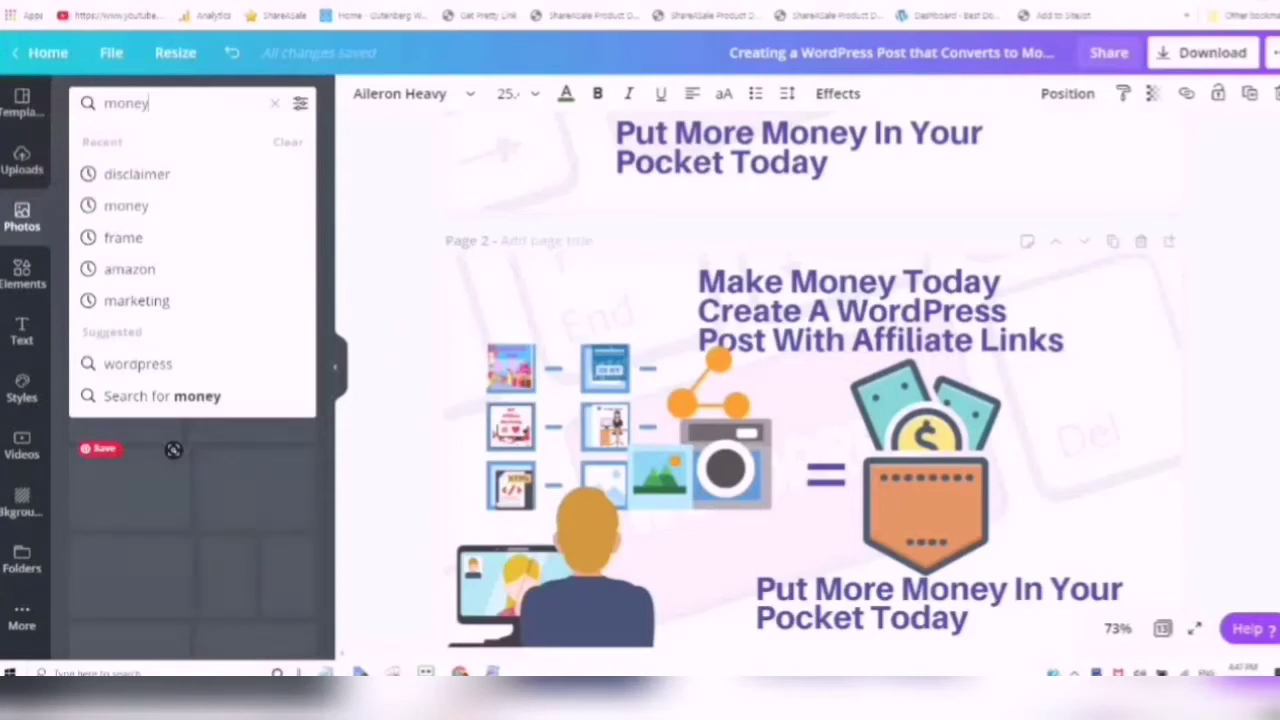
key(Return)
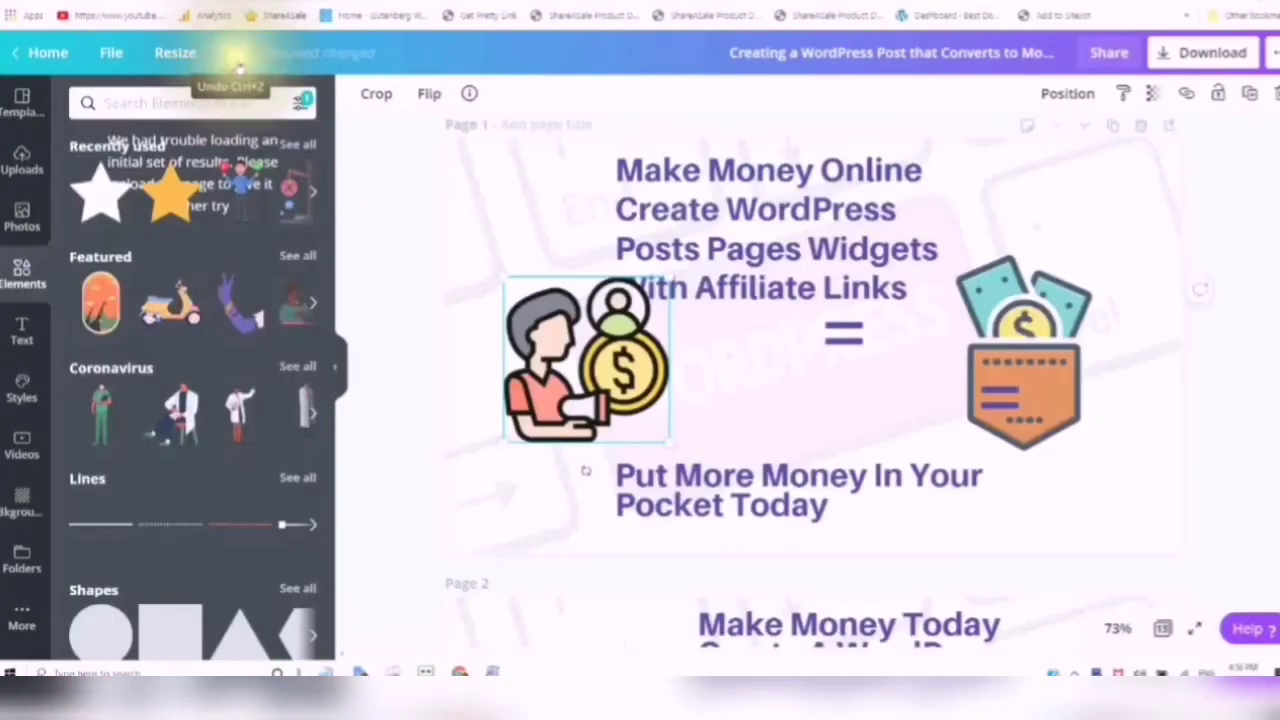
- Undo and redo page 1 edits until the headline is tight and '=' sits beside the person icon
click(231, 52)
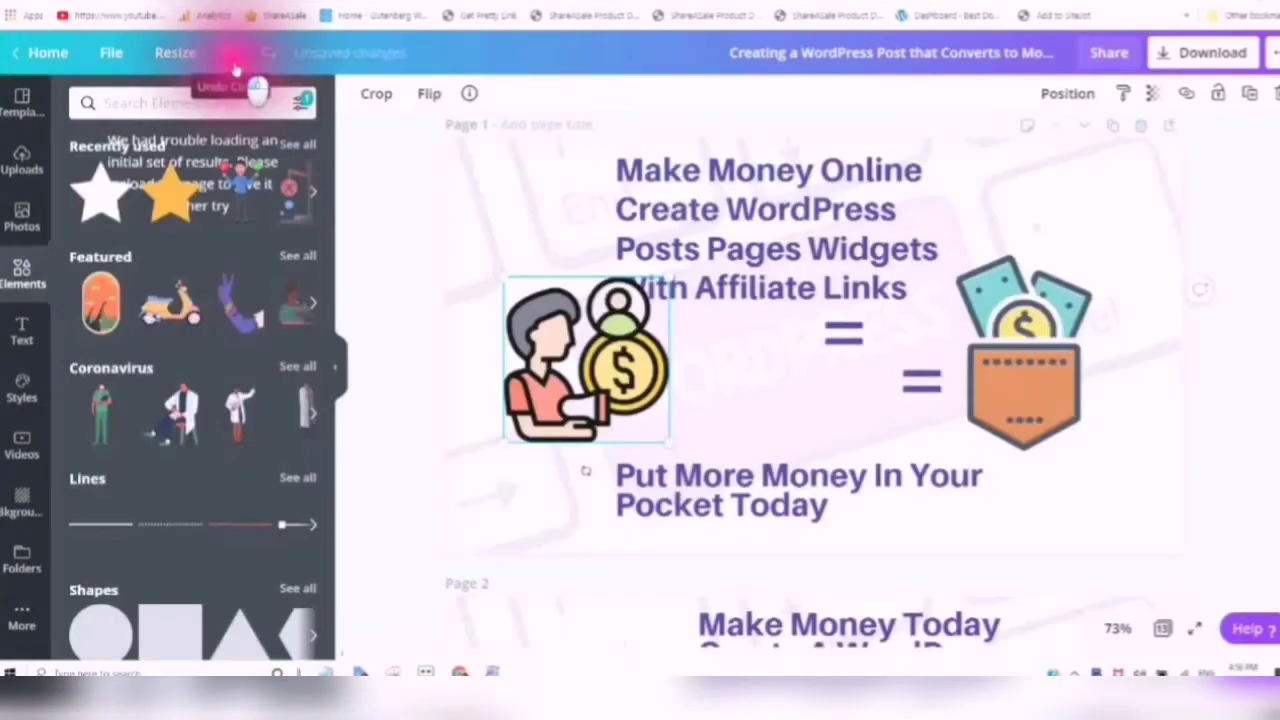
click(234, 64)
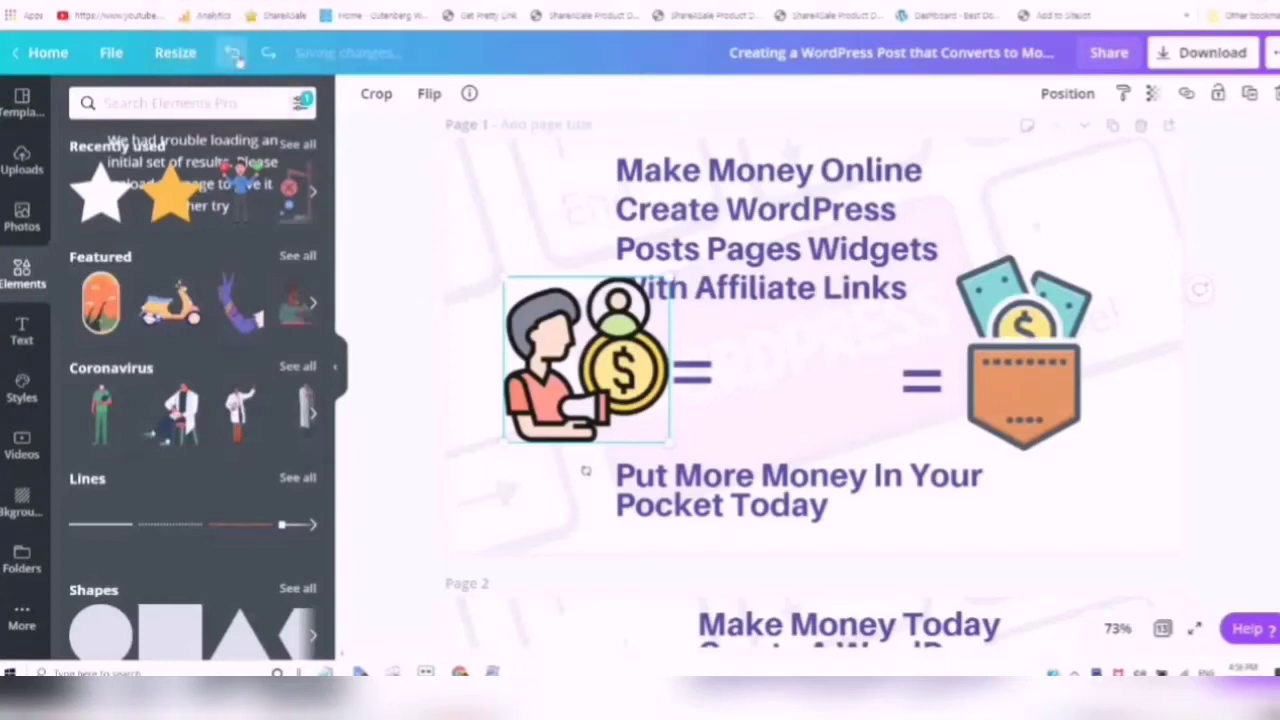
click(236, 58)
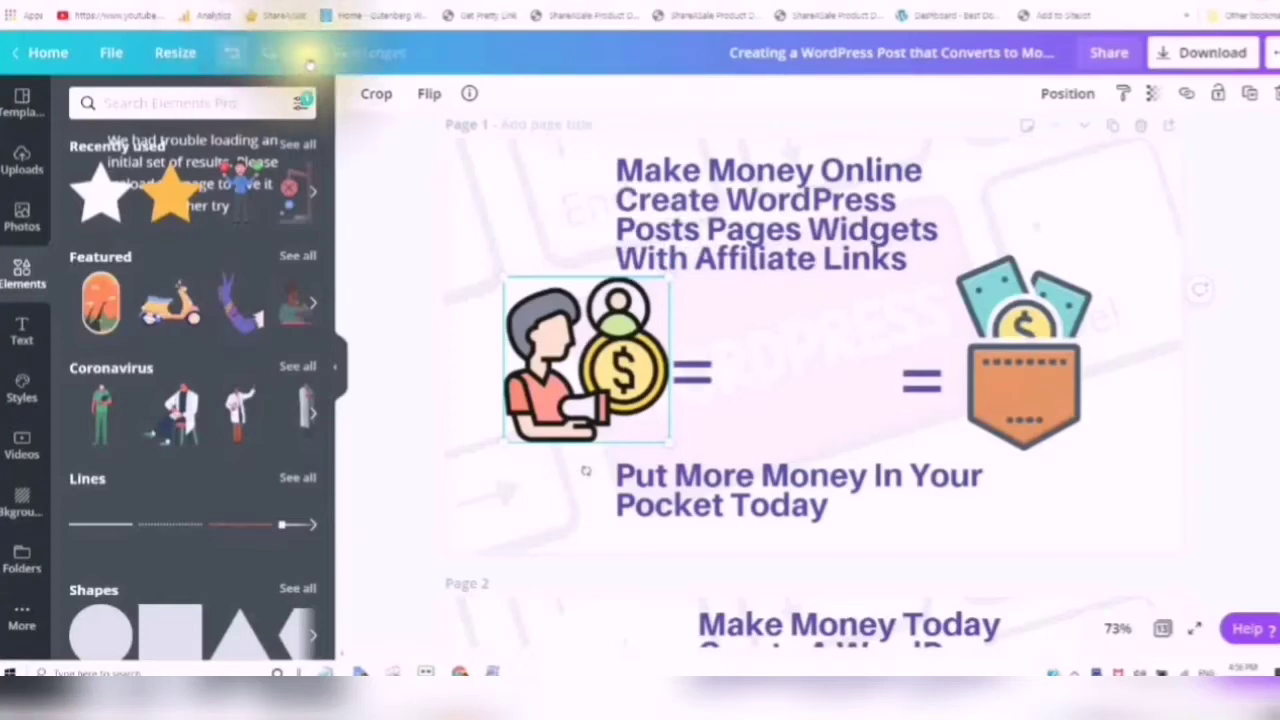
click(270, 60)
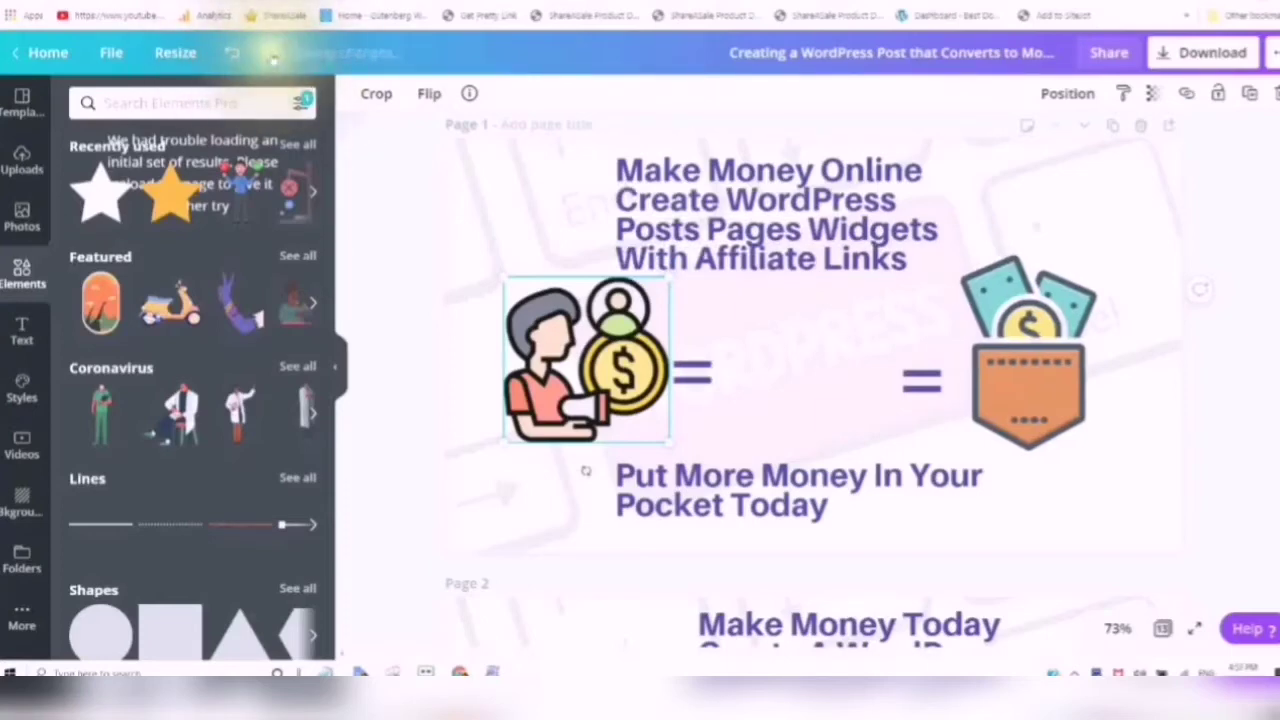
click(270, 58)
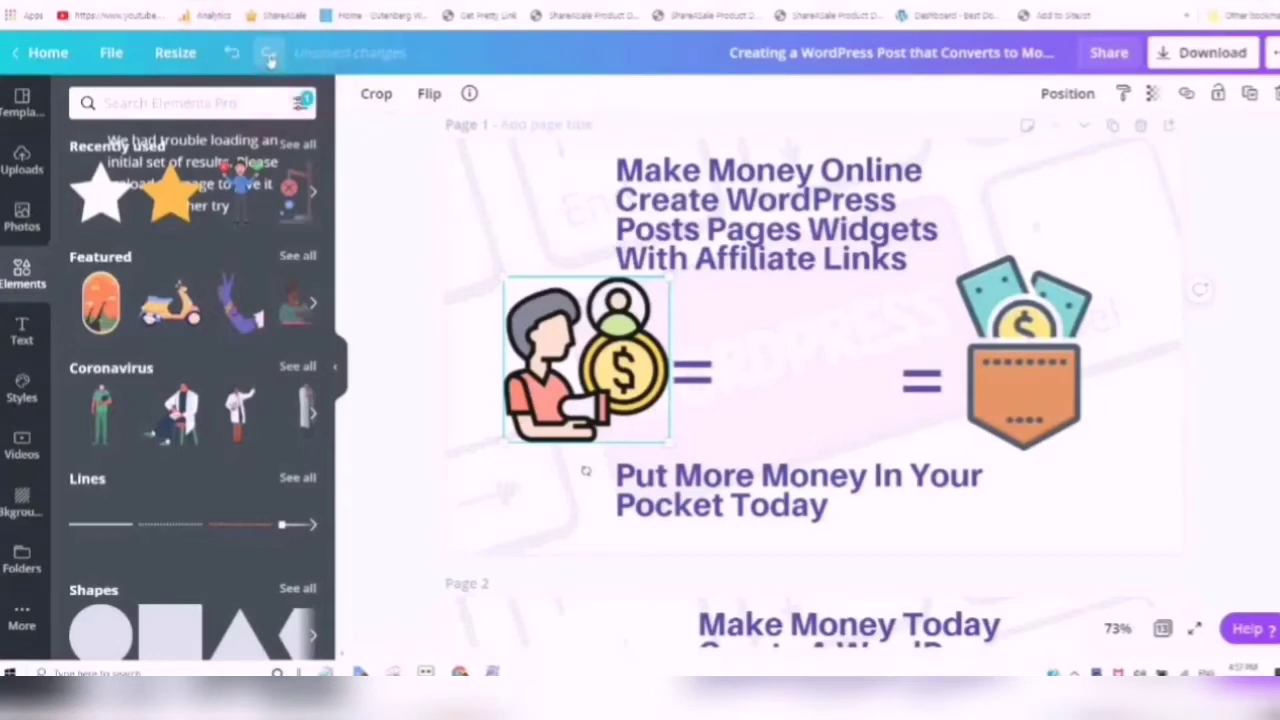
click(270, 60)
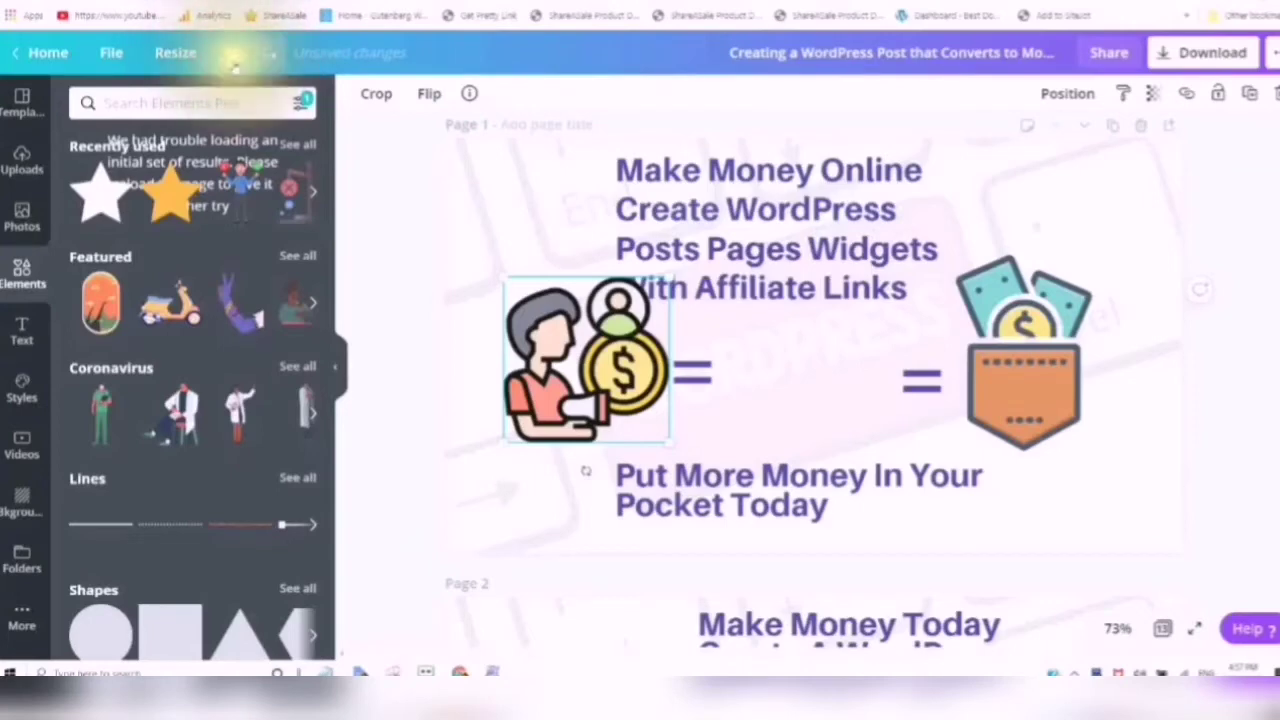
click(232, 58)
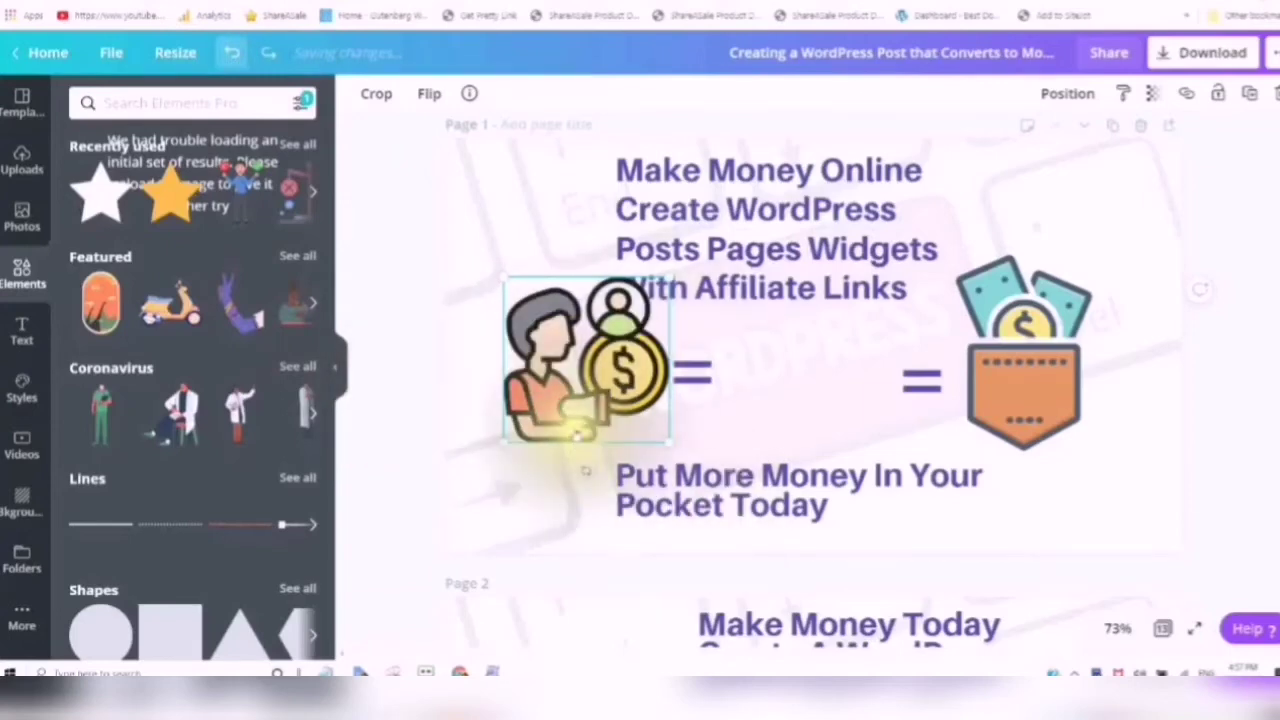
click(233, 53)
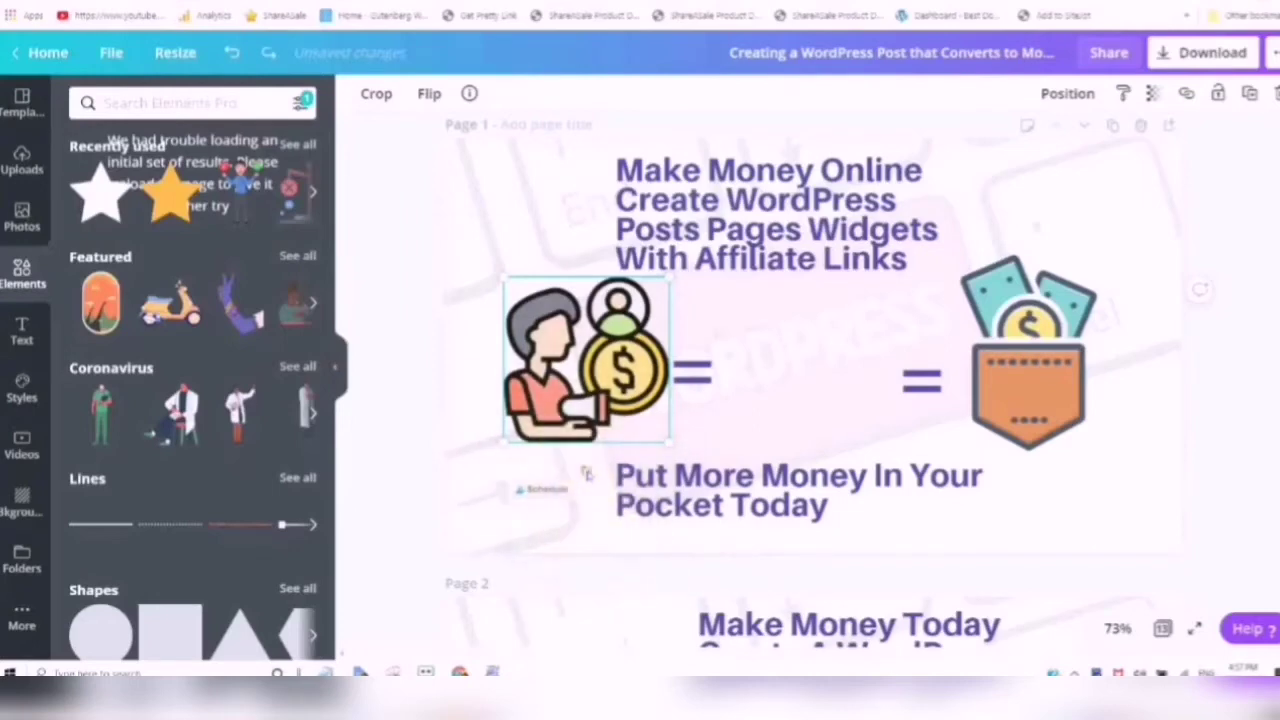
click(598, 472)
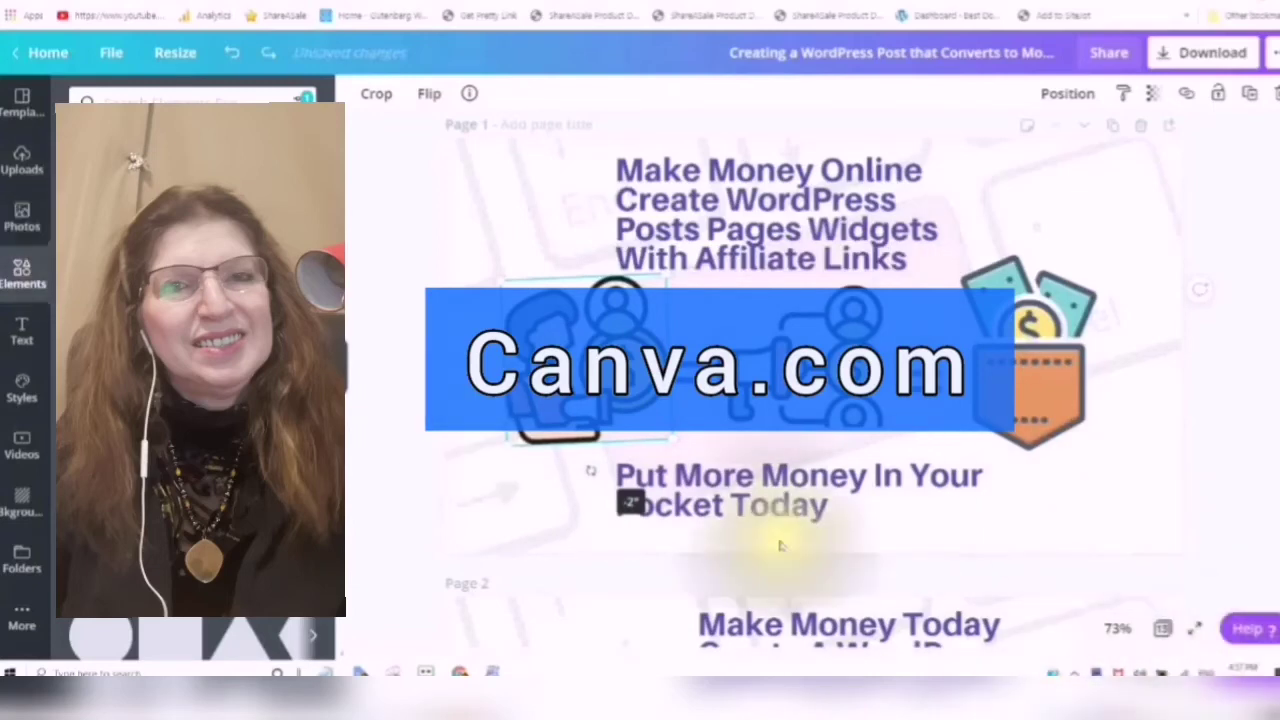
- Tilt the person-with-coin icon to a slight angle beside the megaphone graphic
drag(590, 470, 560, 476)
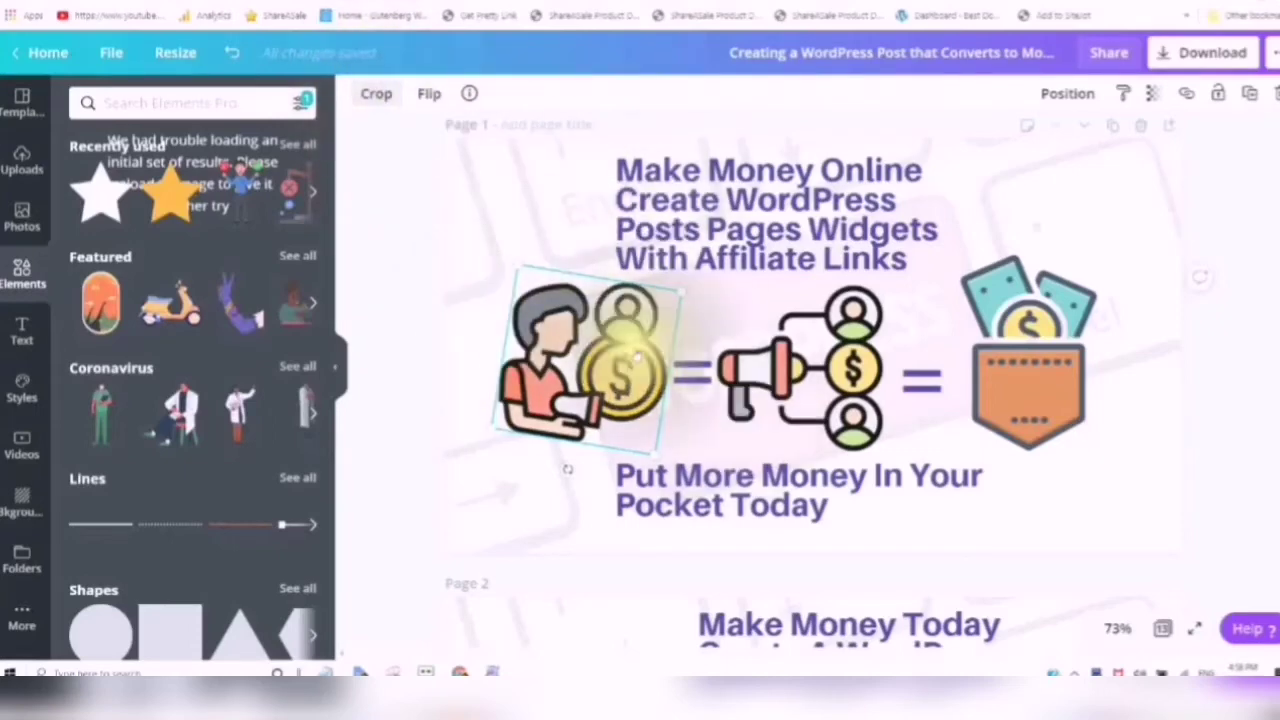
click(428, 96)
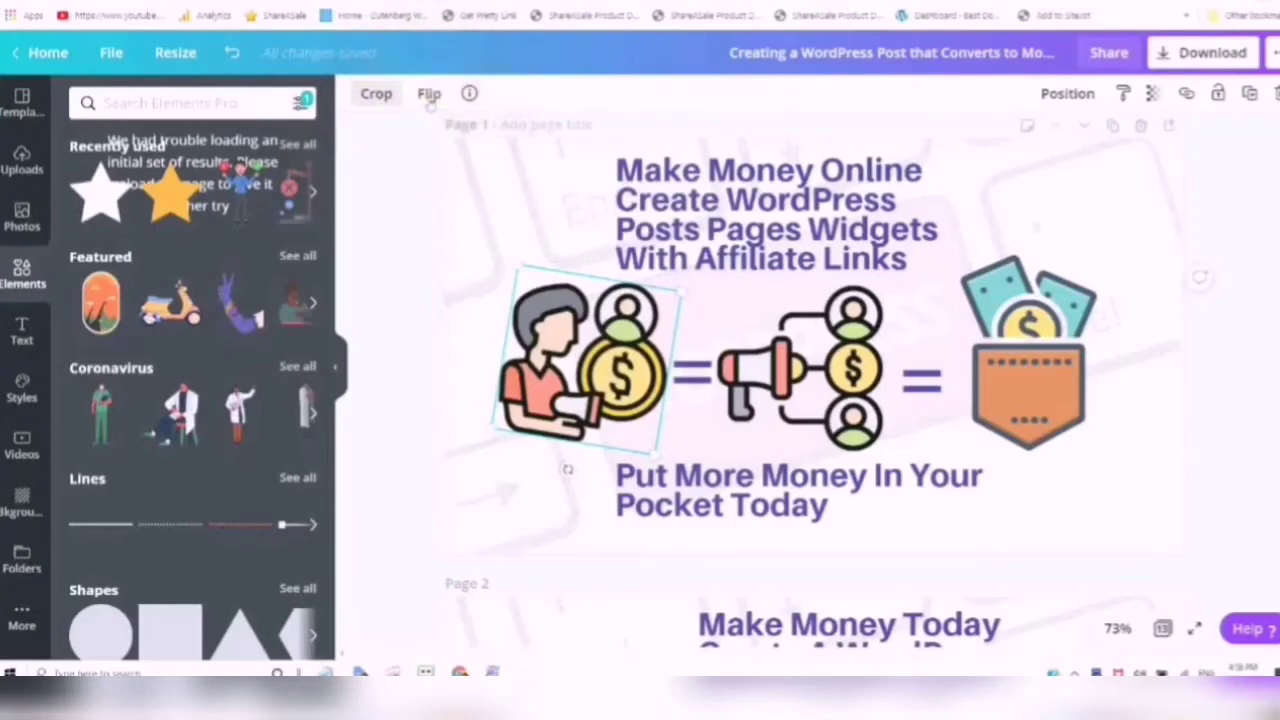
click(429, 100)
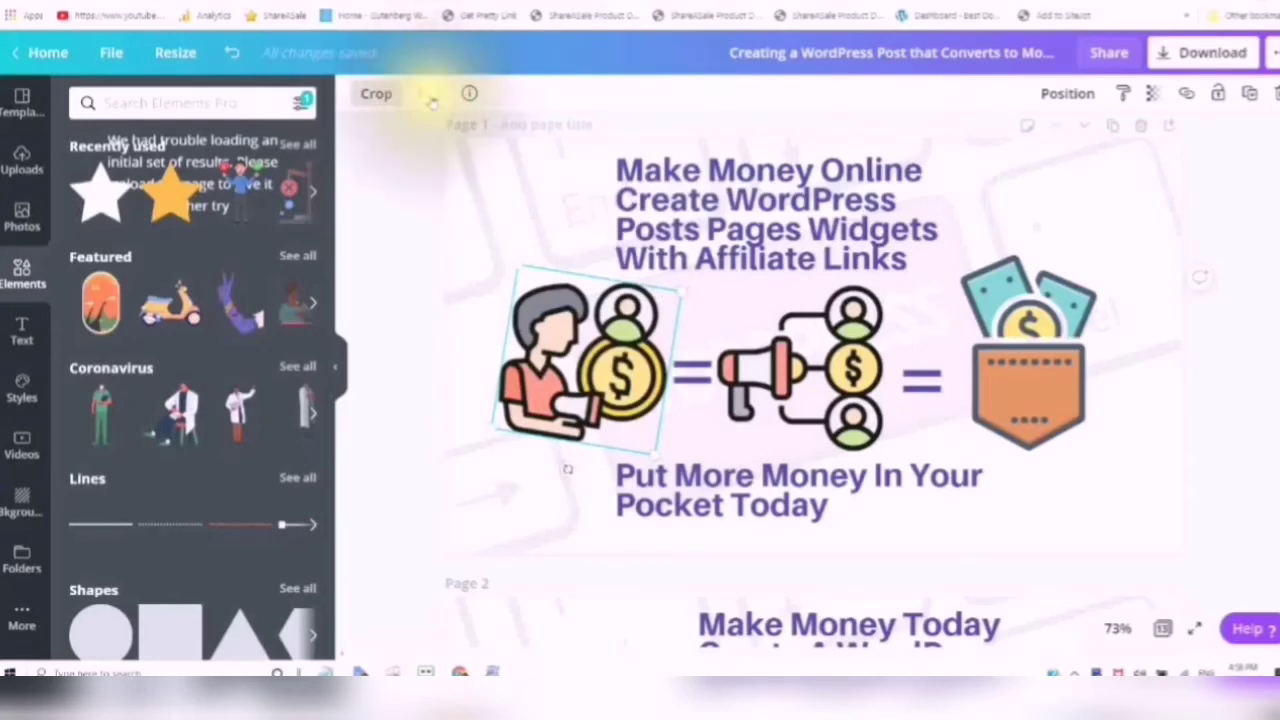
click(429, 95)
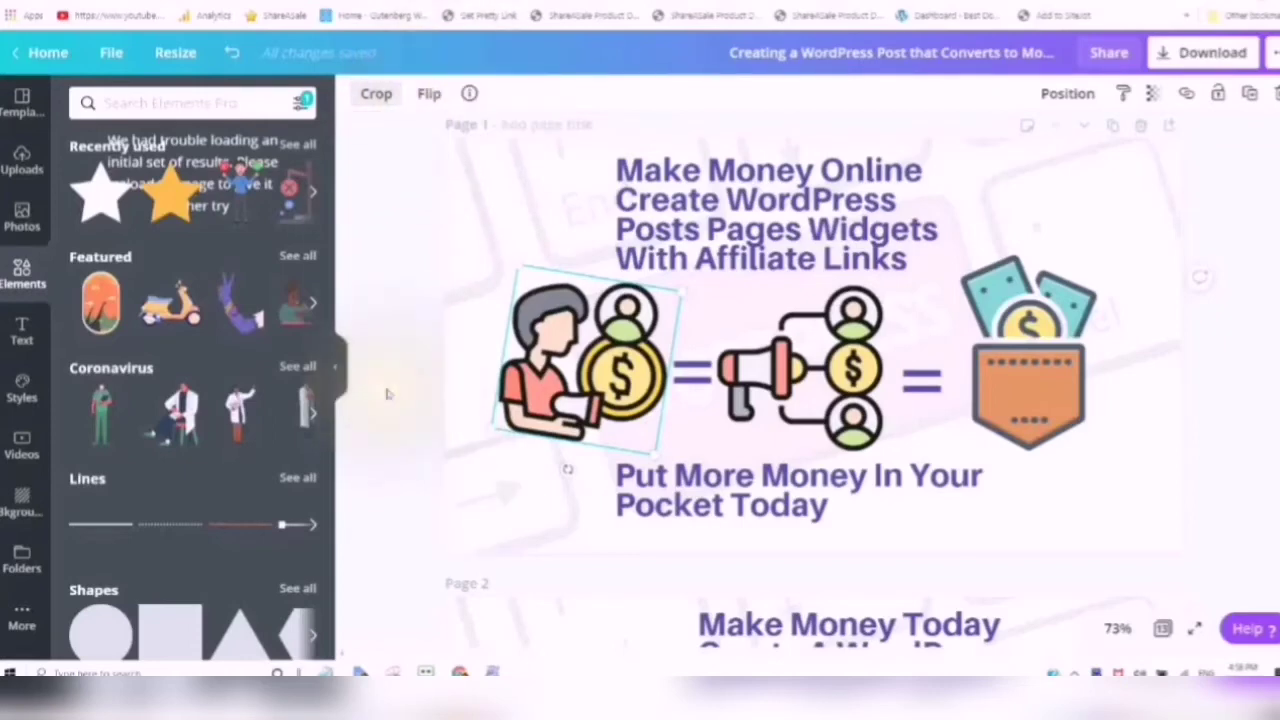
click(428, 98)
click(428, 94)
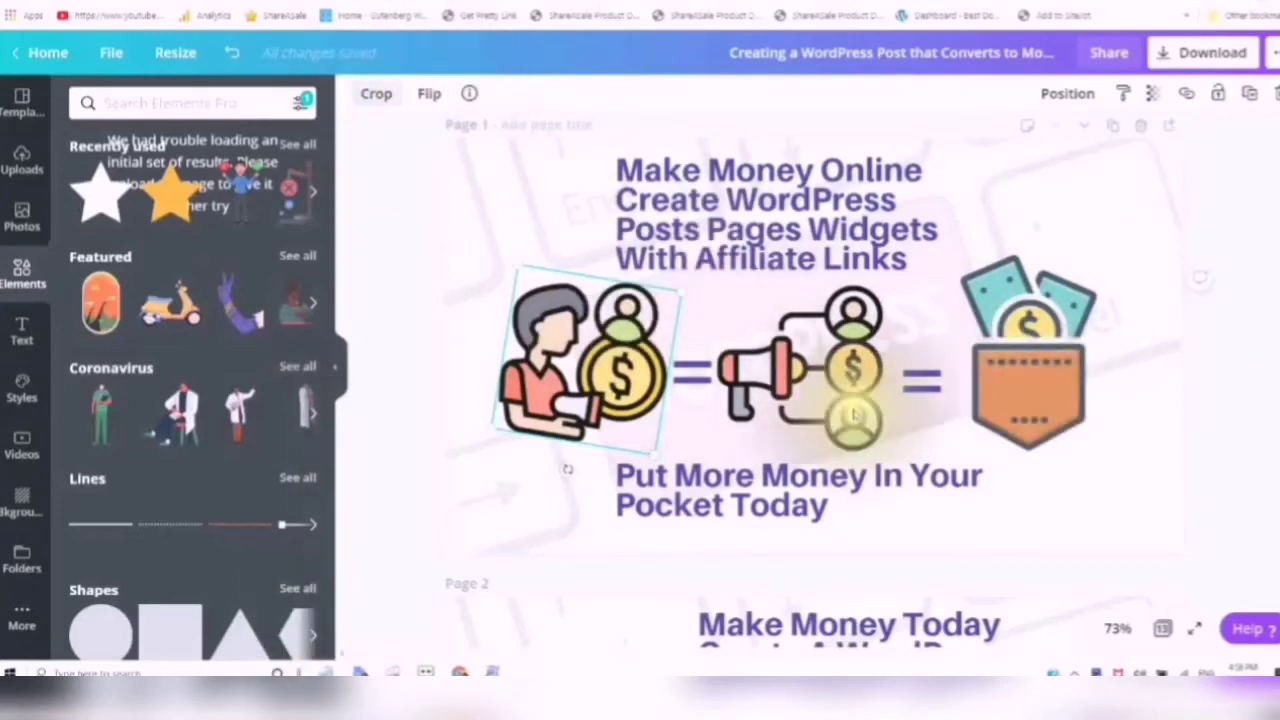
double_click(855, 405)
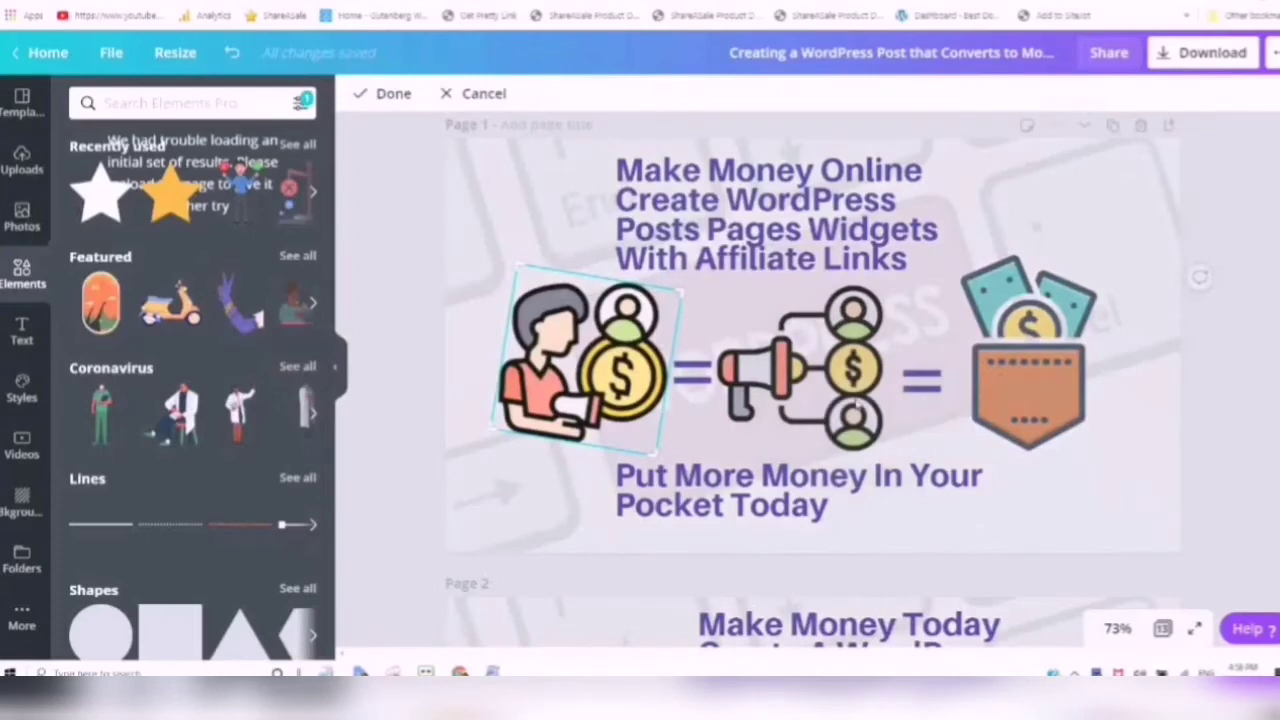
click(398, 95)
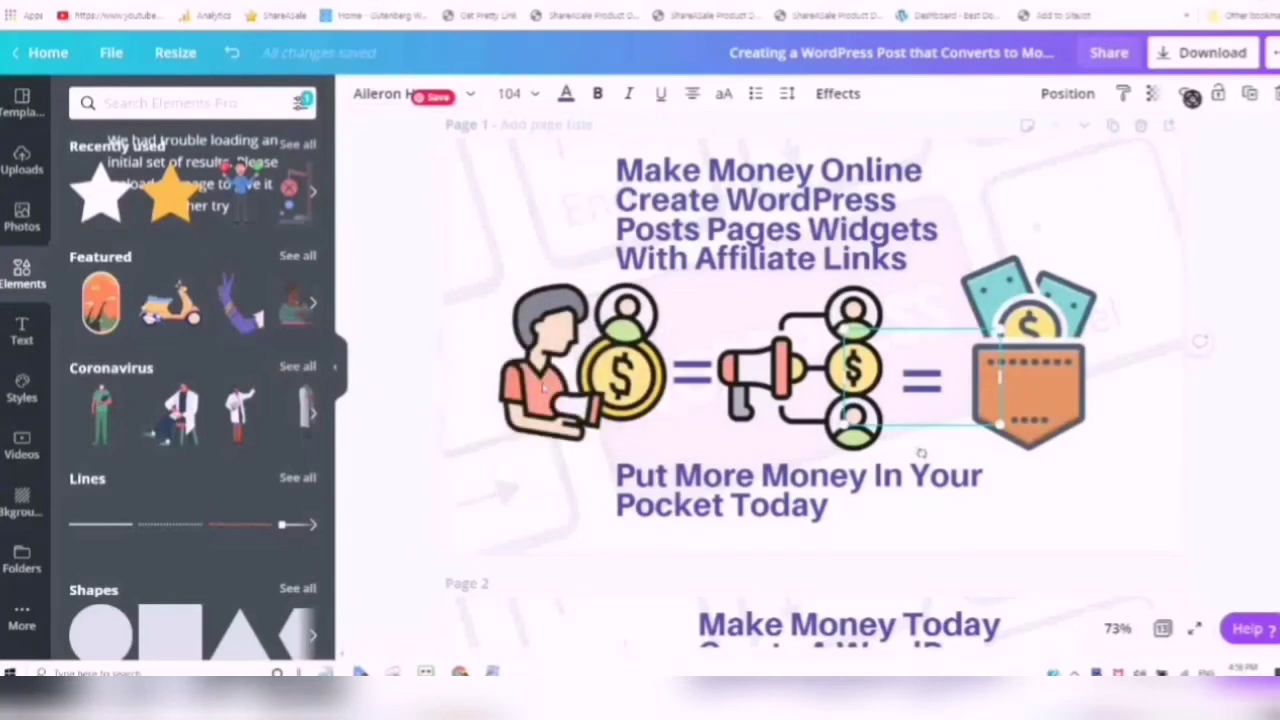
click(540, 390)
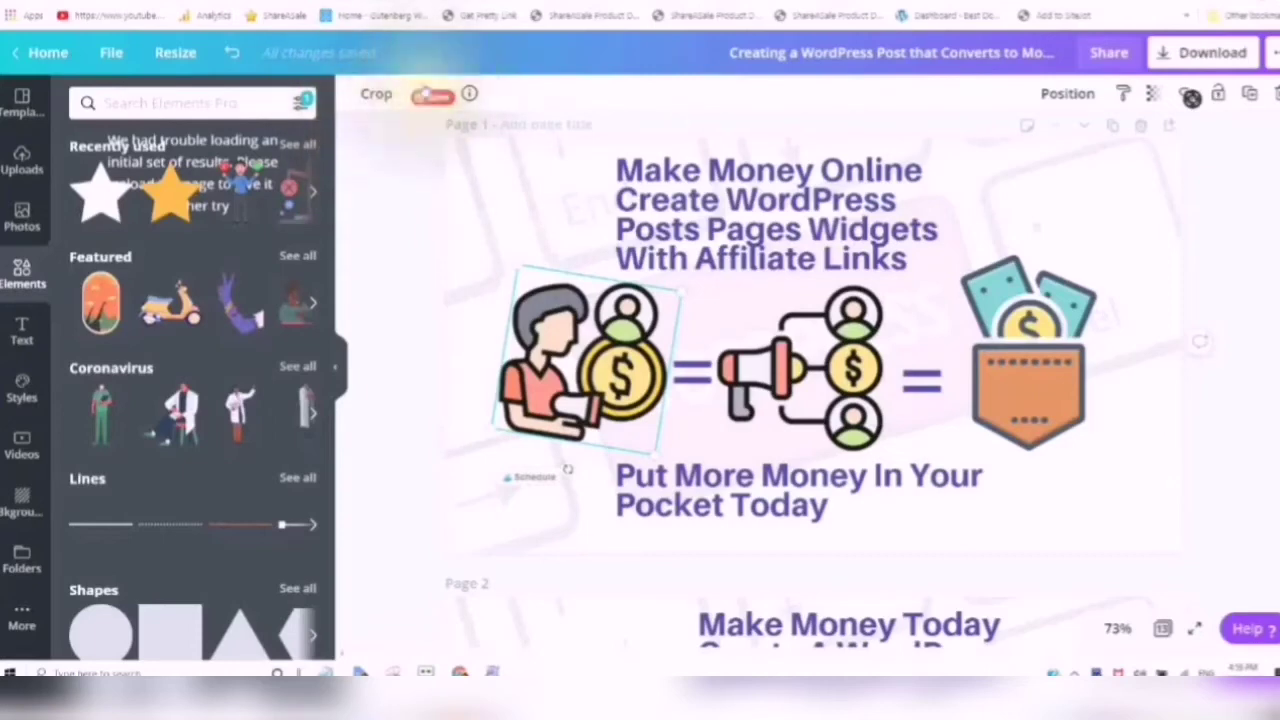
click(430, 92)
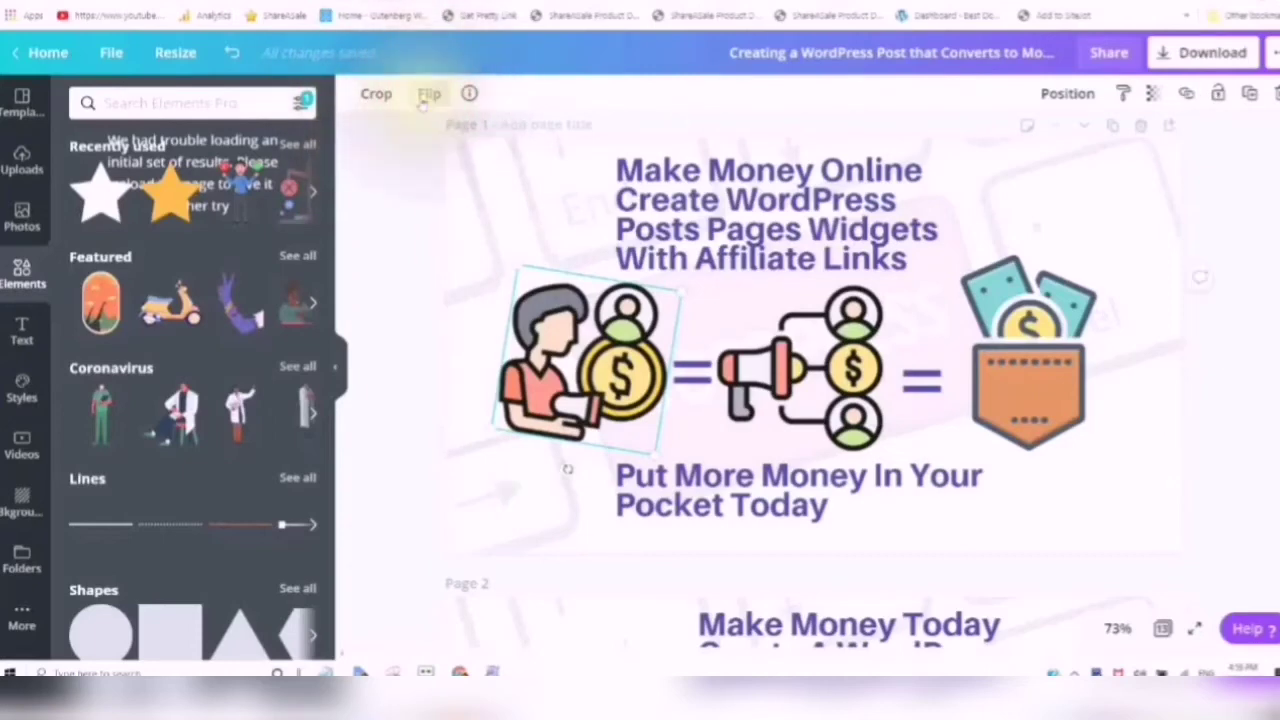
click(430, 100)
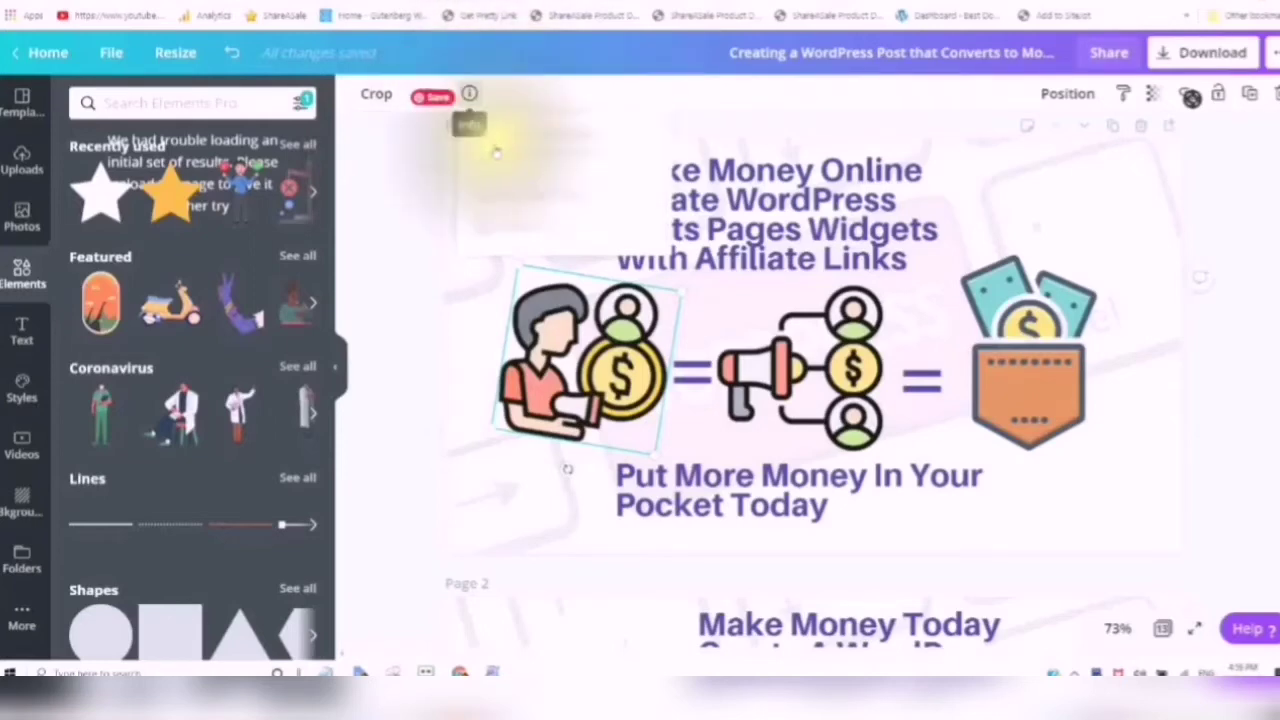
click(469, 93)
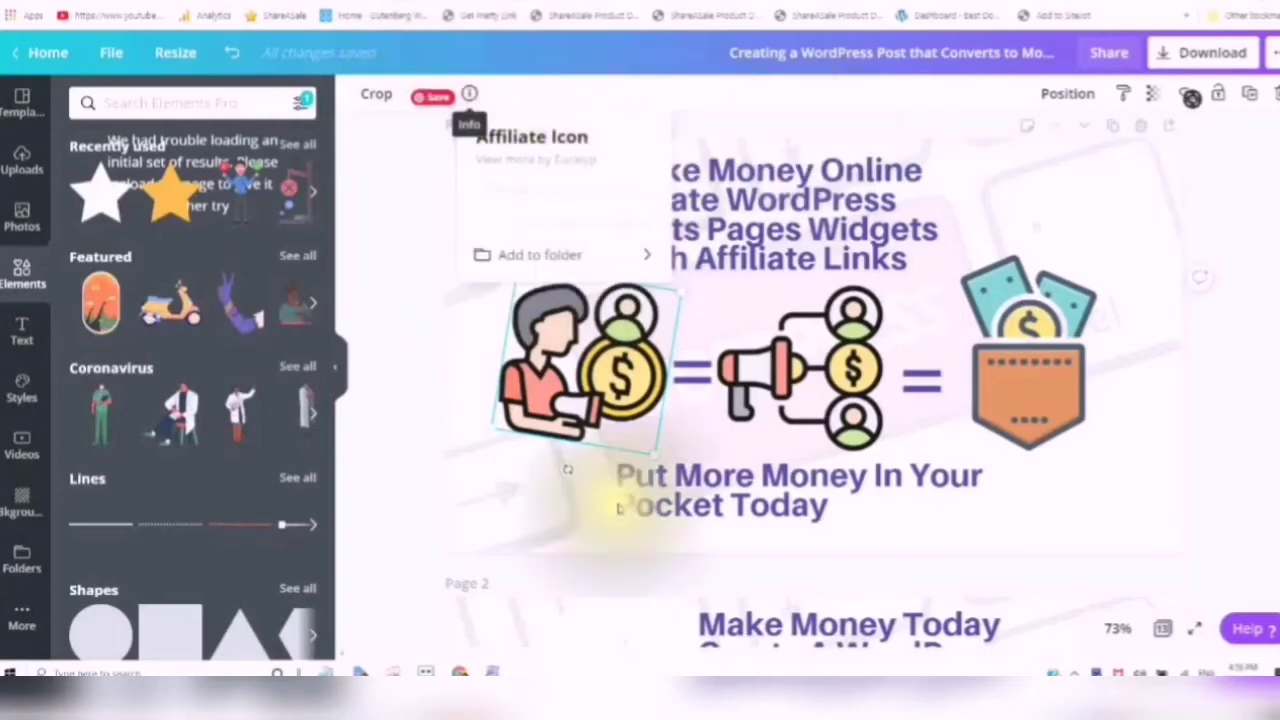
click(527, 500)
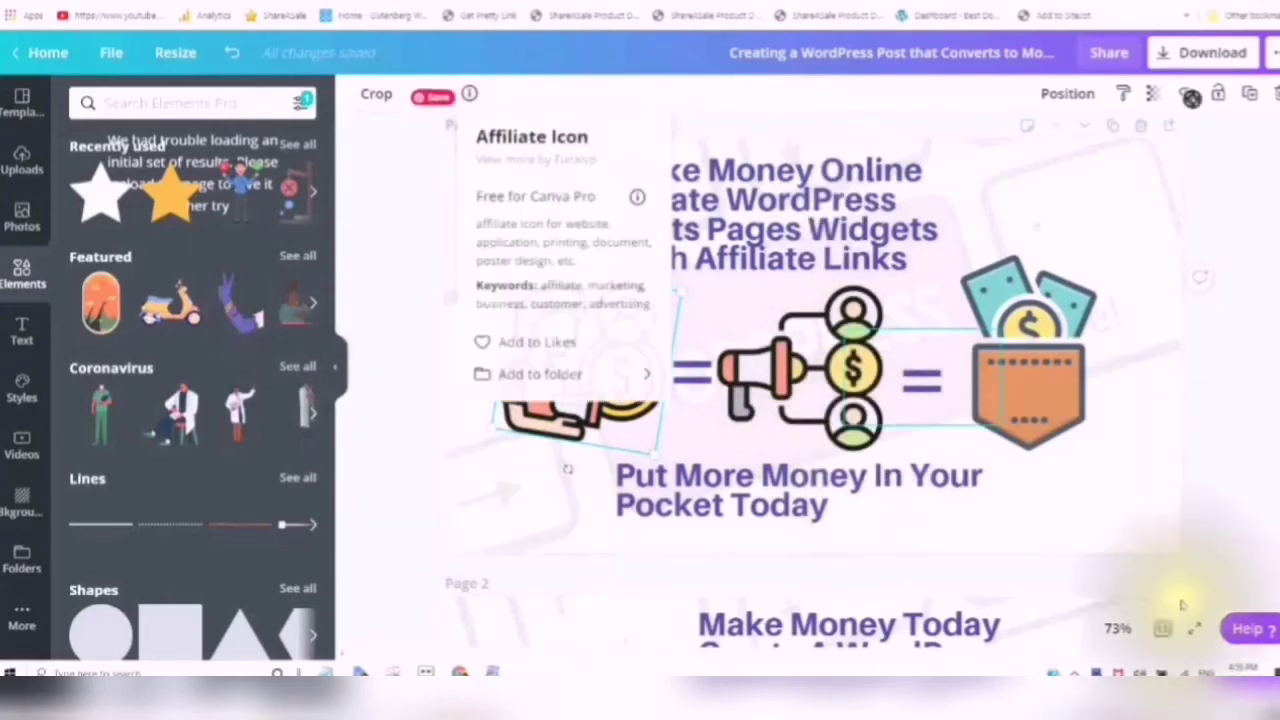
scroll(1200, 495, down, 2)
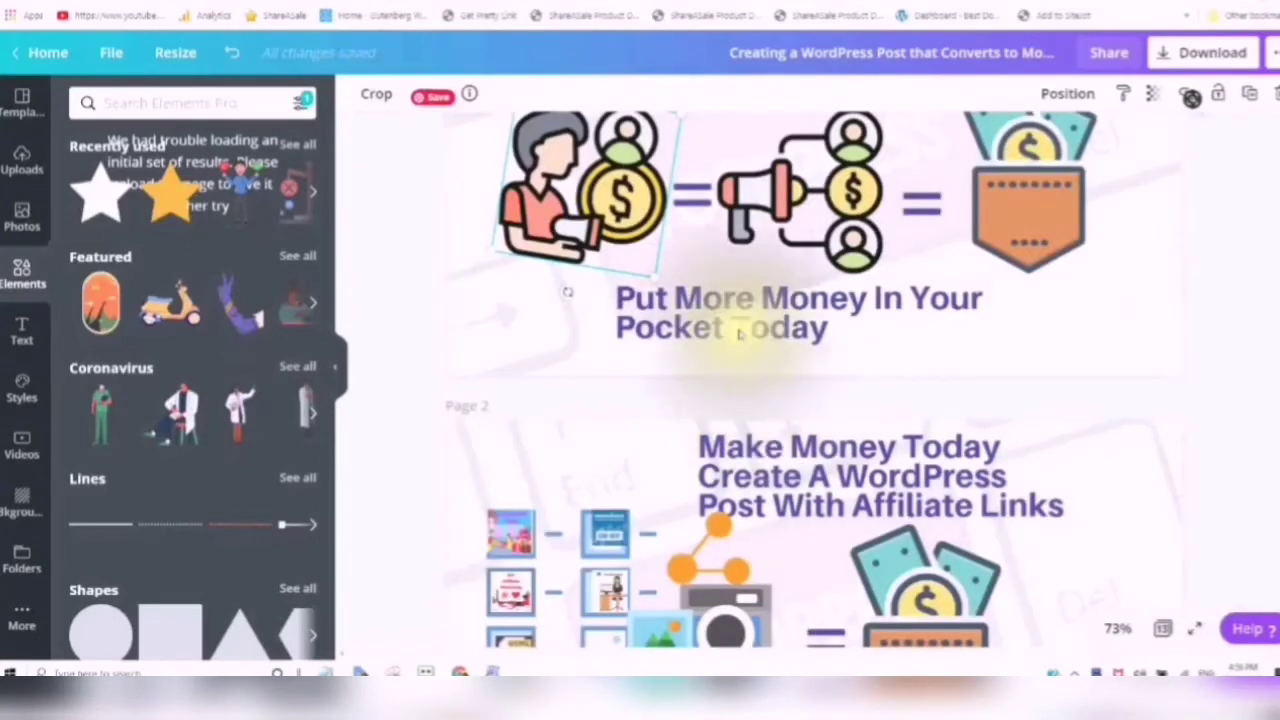
scroll(749, 334, down, 2)
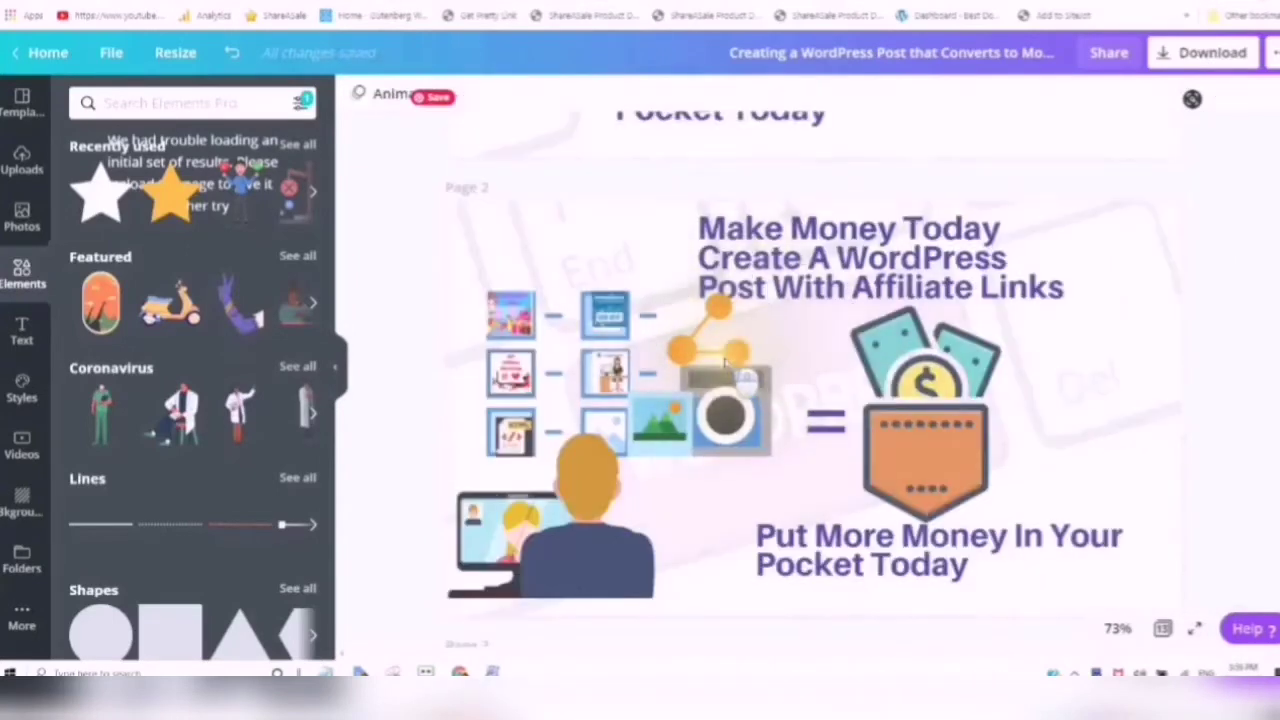
scroll(723, 355, down, 1)
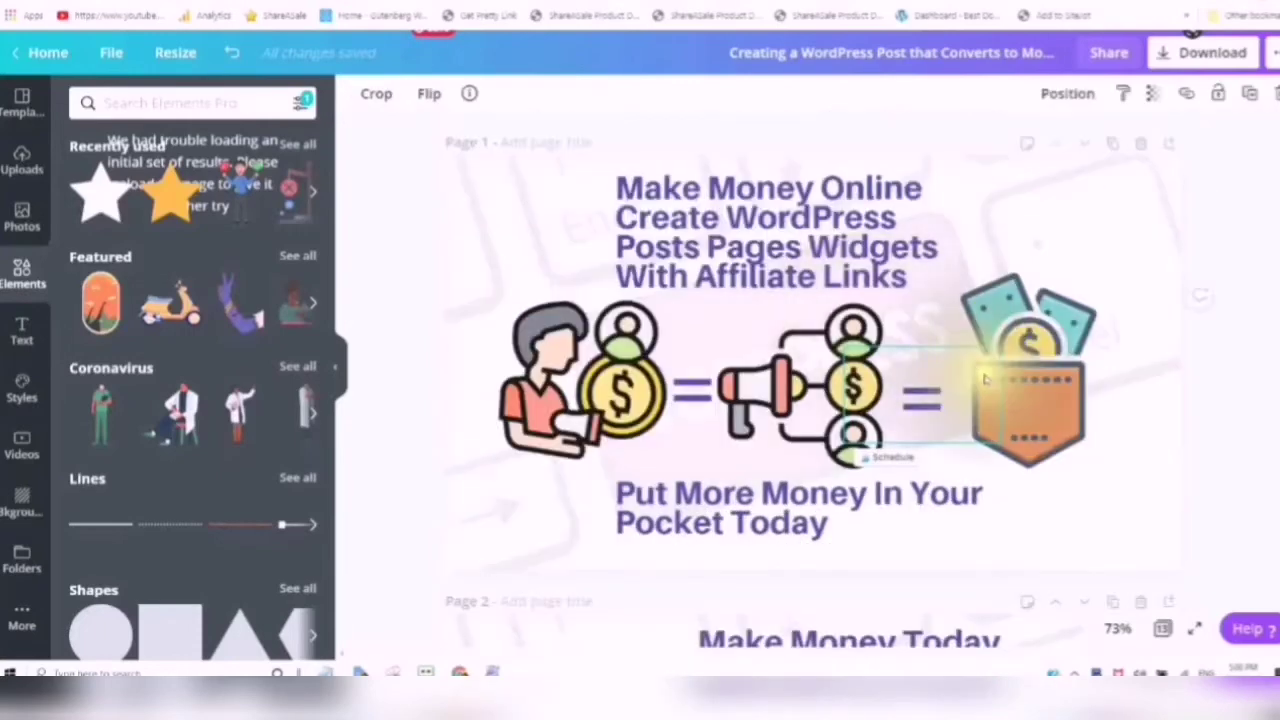
click(899, 415)
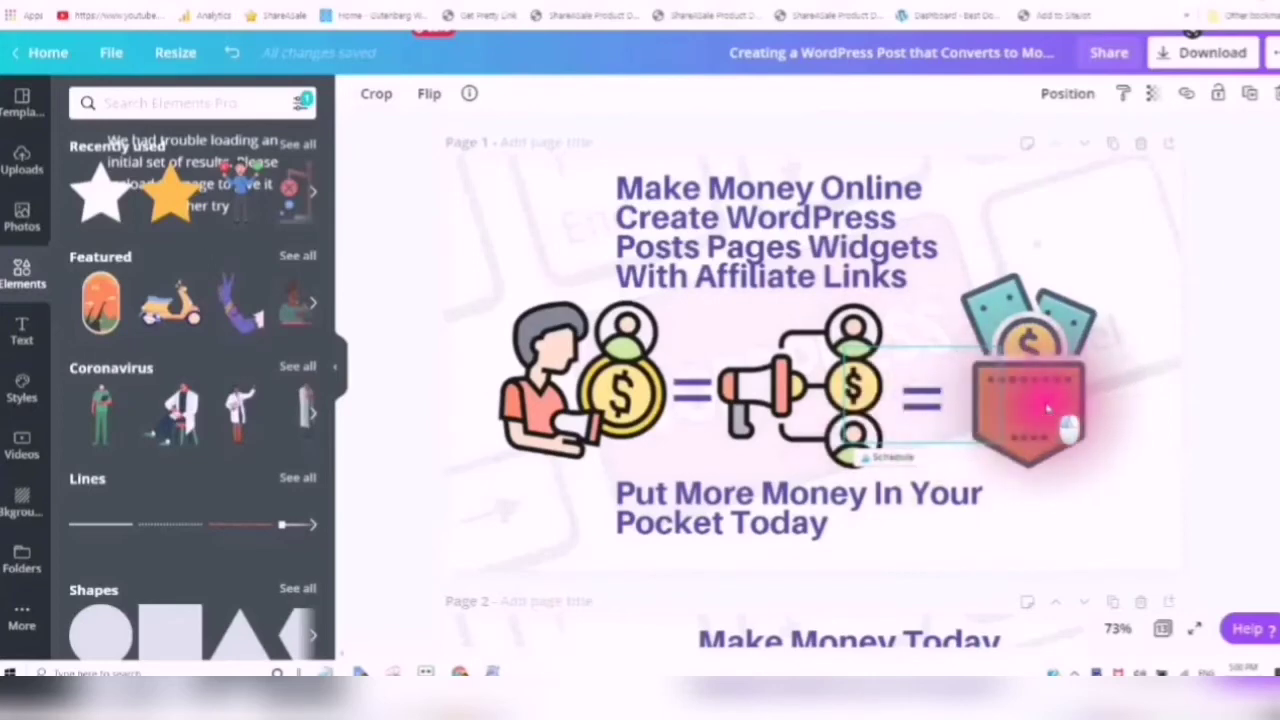
drag(1072, 408, 1000, 409)
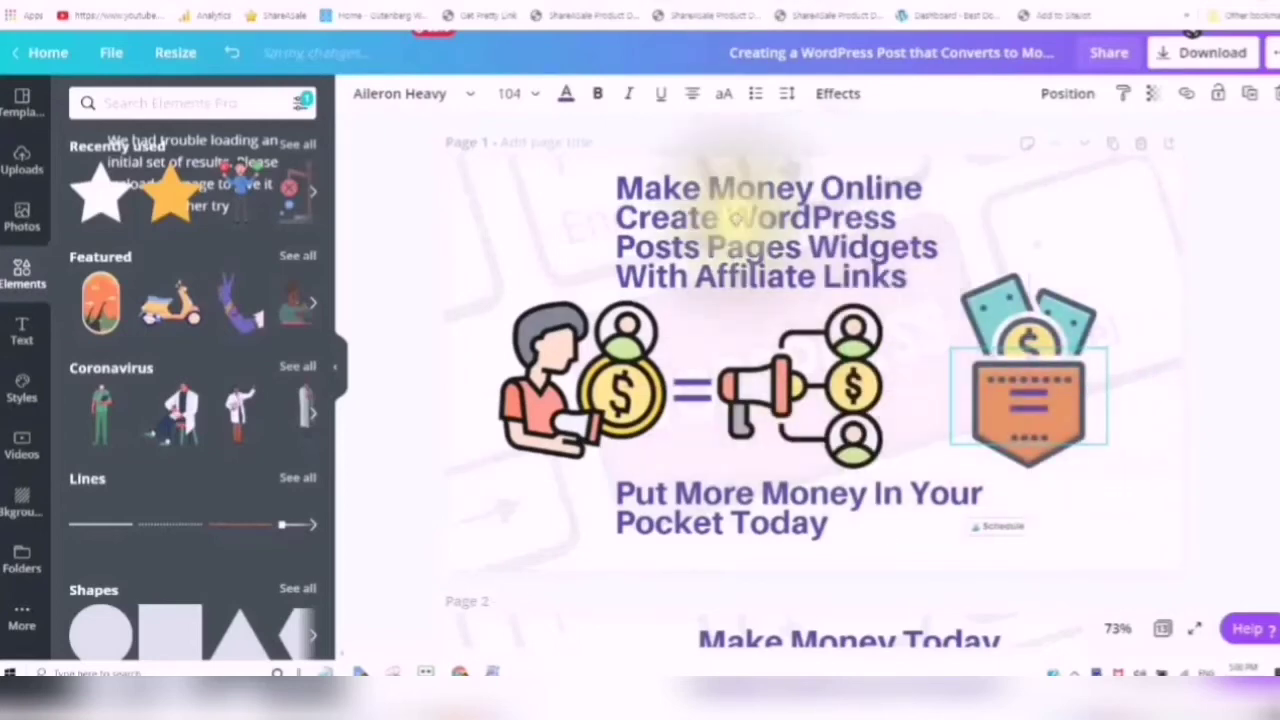
click(1068, 100)
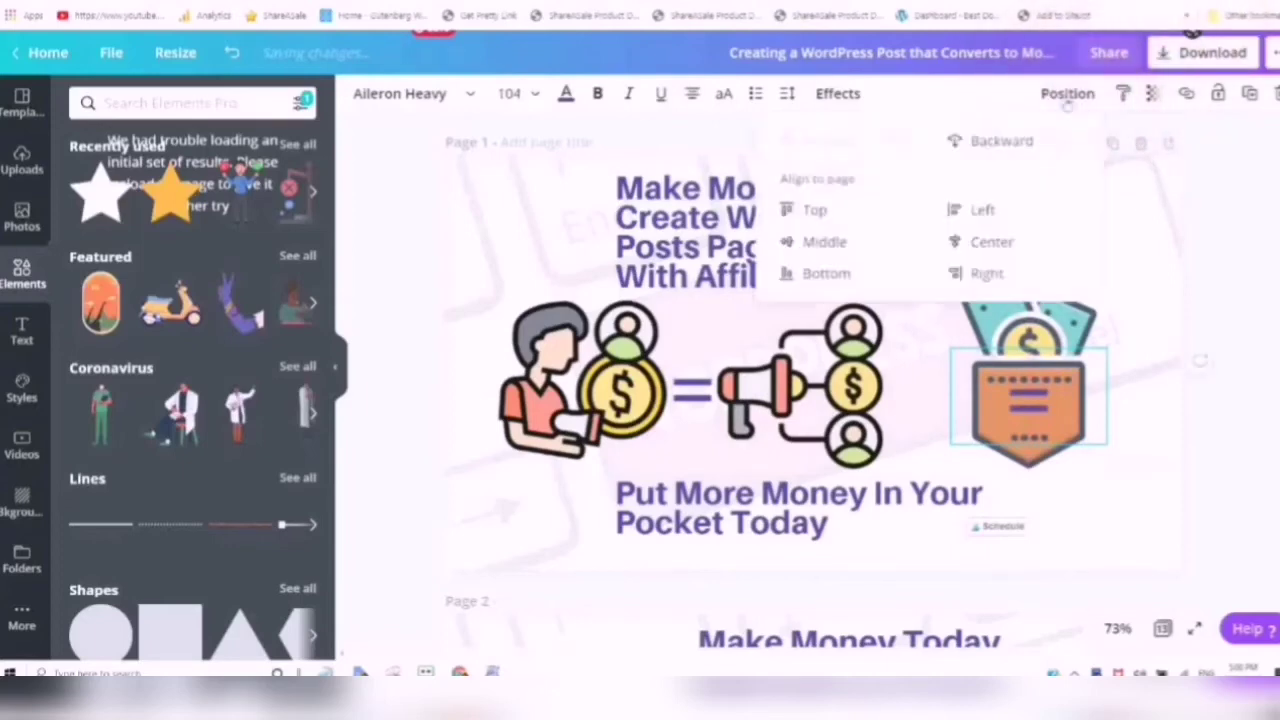
click(1069, 100)
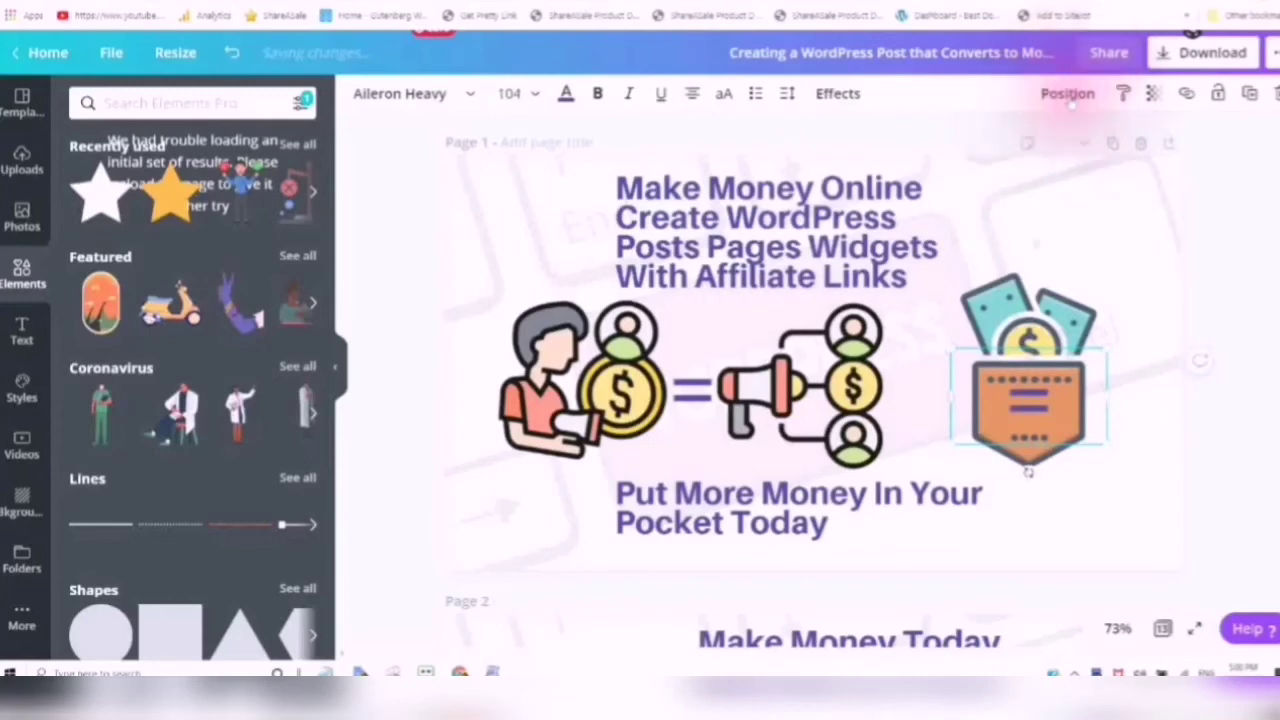
click(1072, 101)
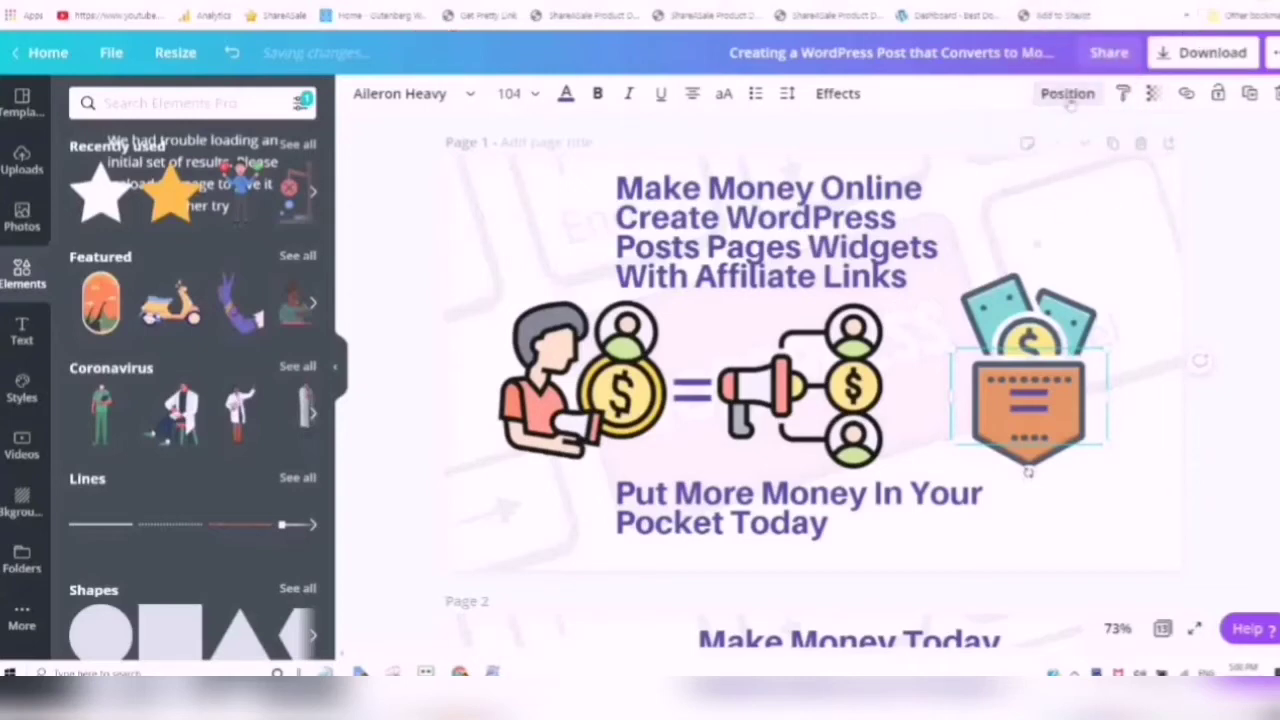
click(1068, 98)
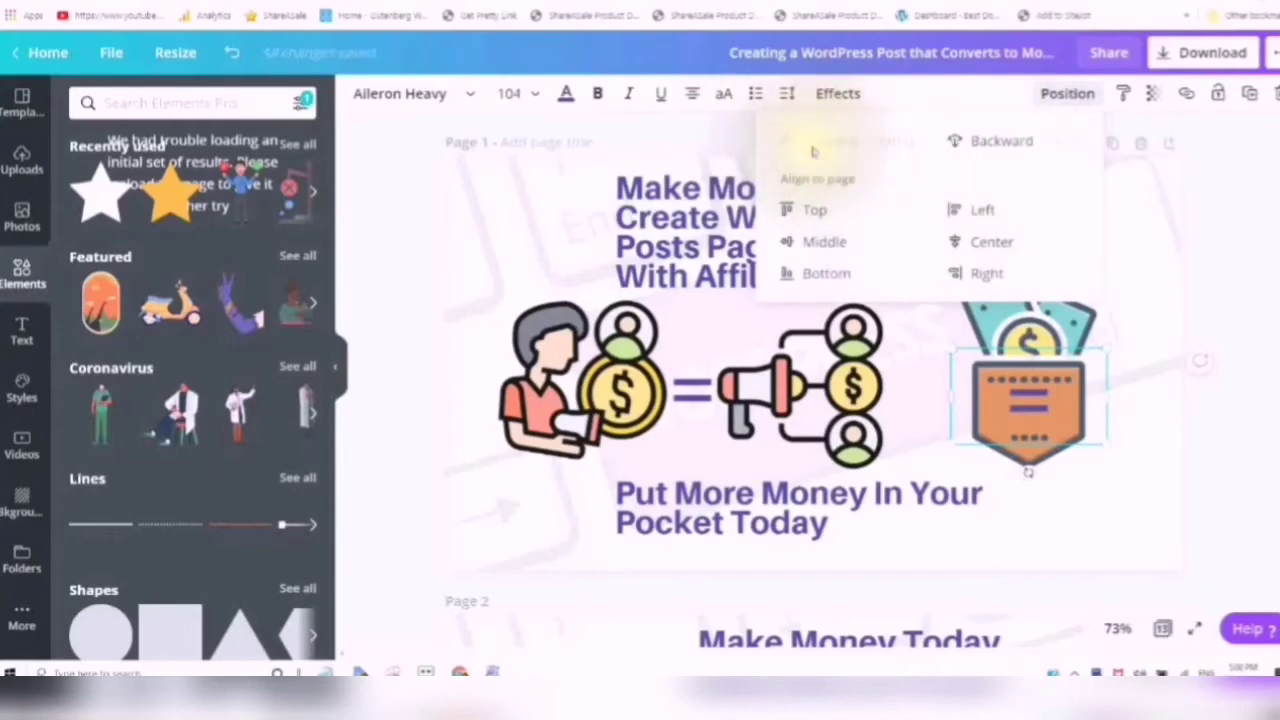
click(998, 148)
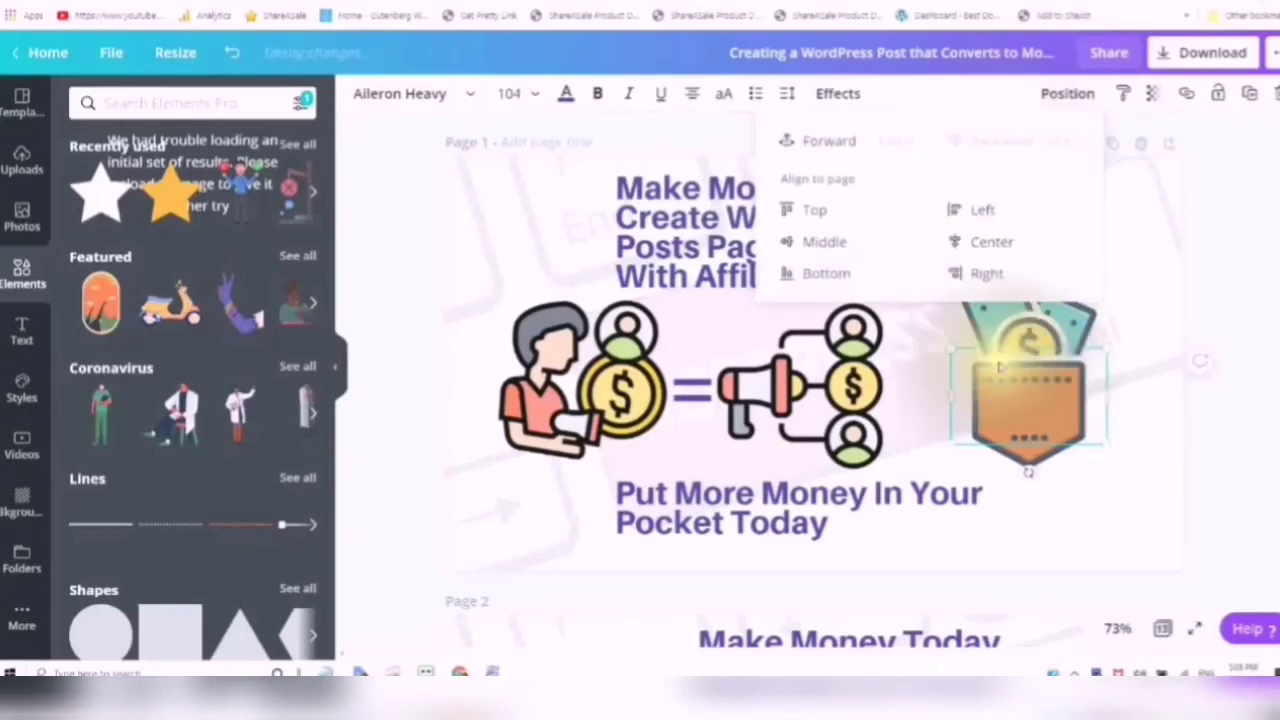
click(822, 148)
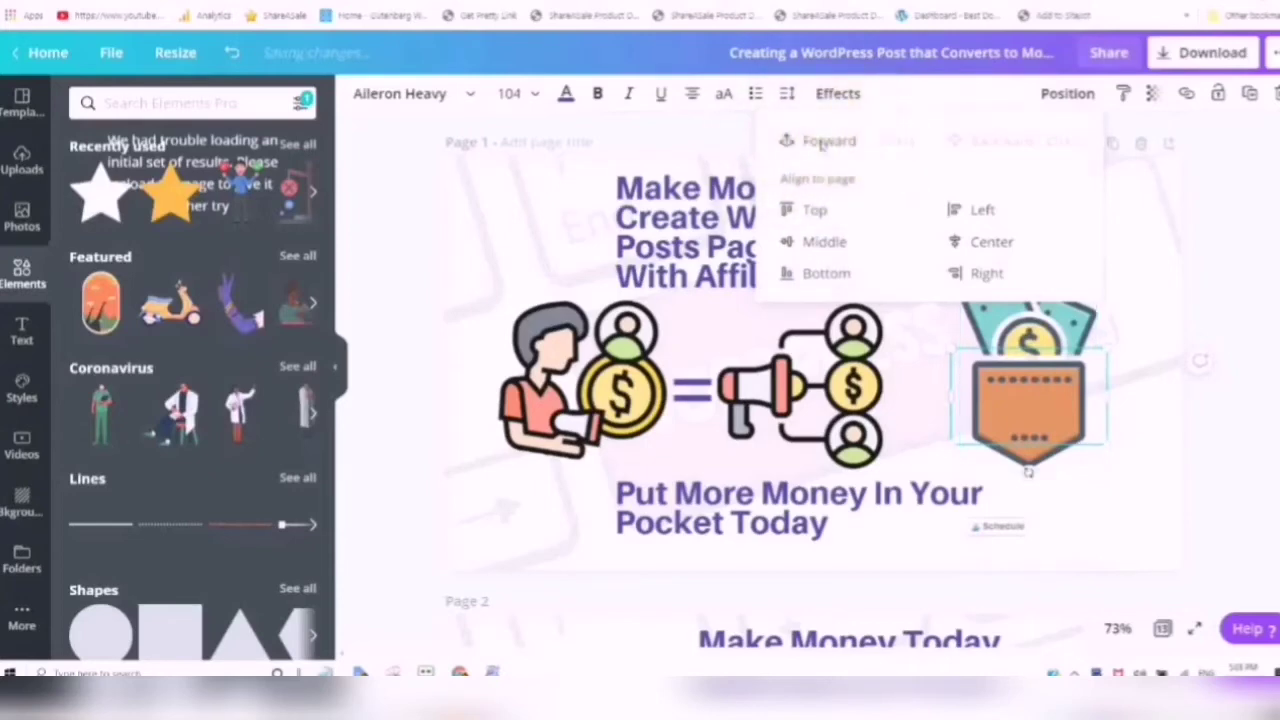
click(822, 143)
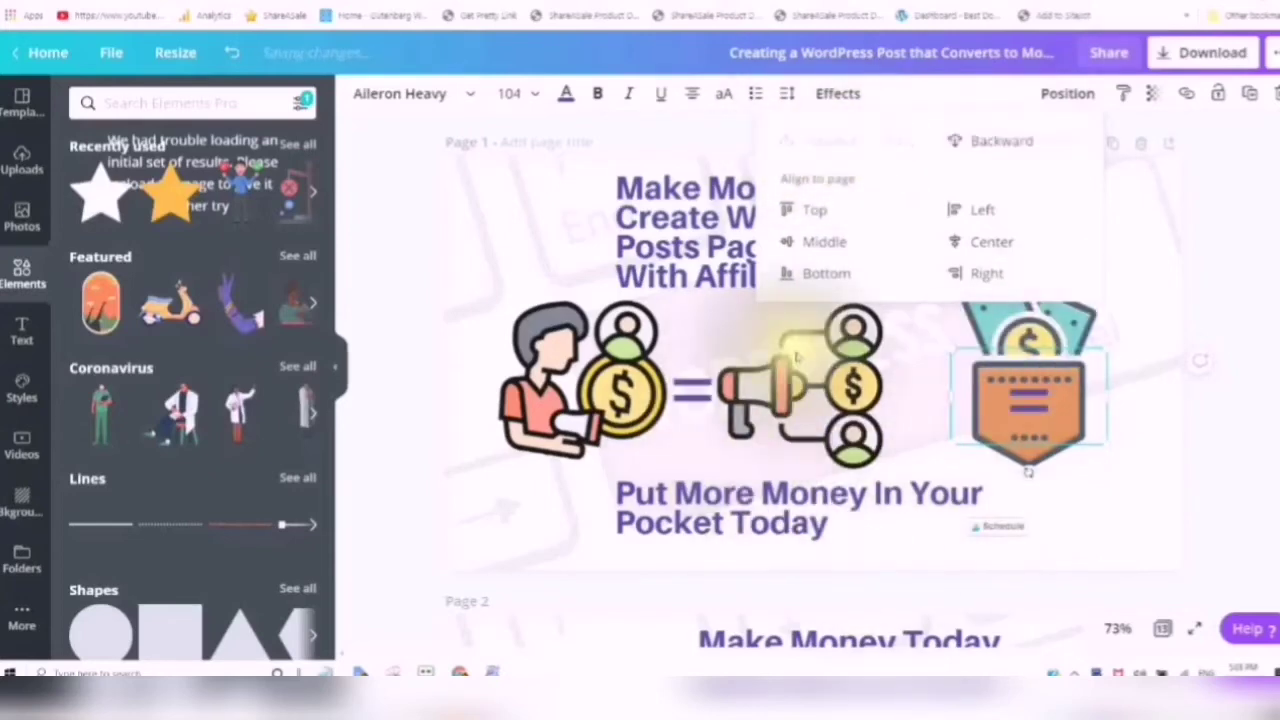
click(755, 390)
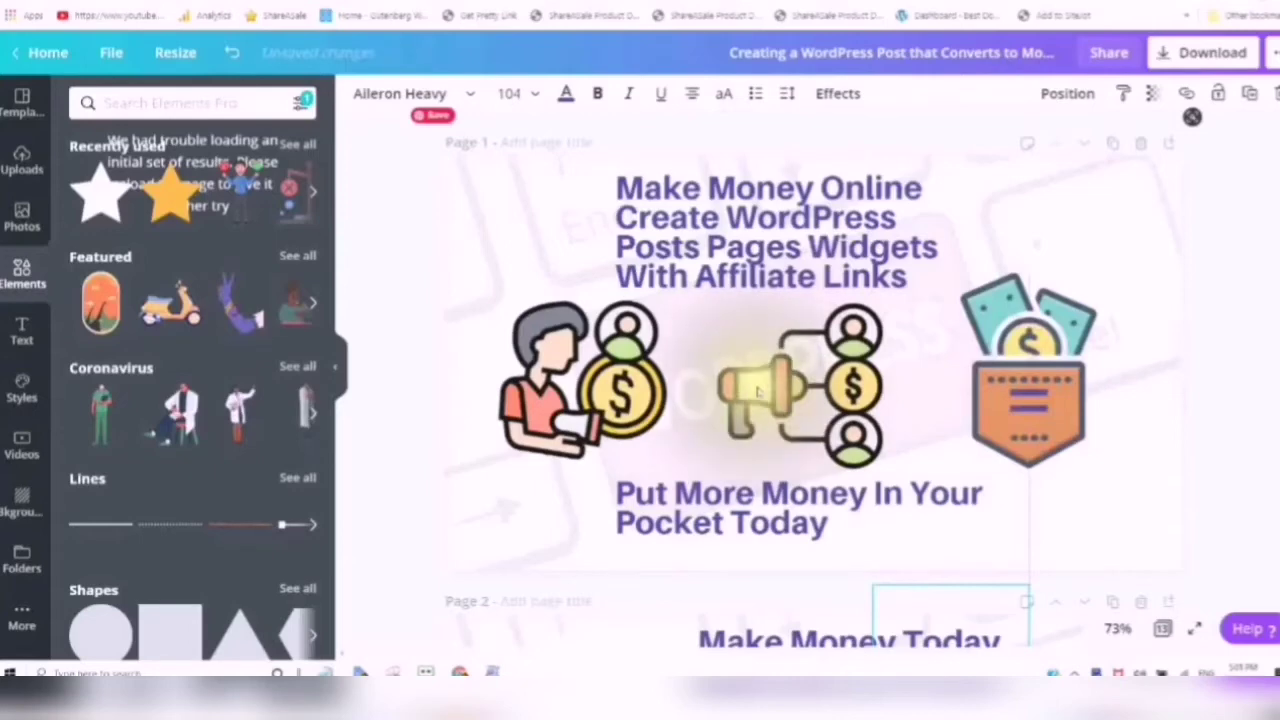
- Move the megaphone graphic toward the wallet and send it several layers backward
click(770, 395)
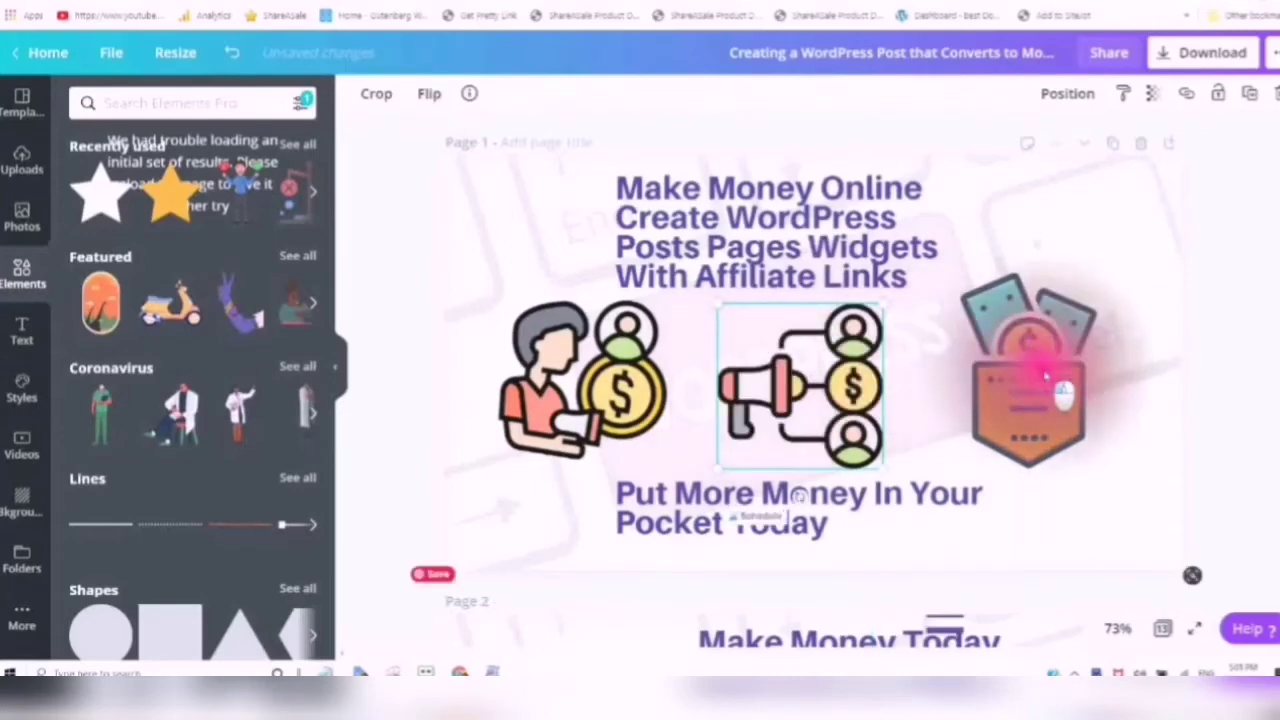
drag(745, 405, 963, 395)
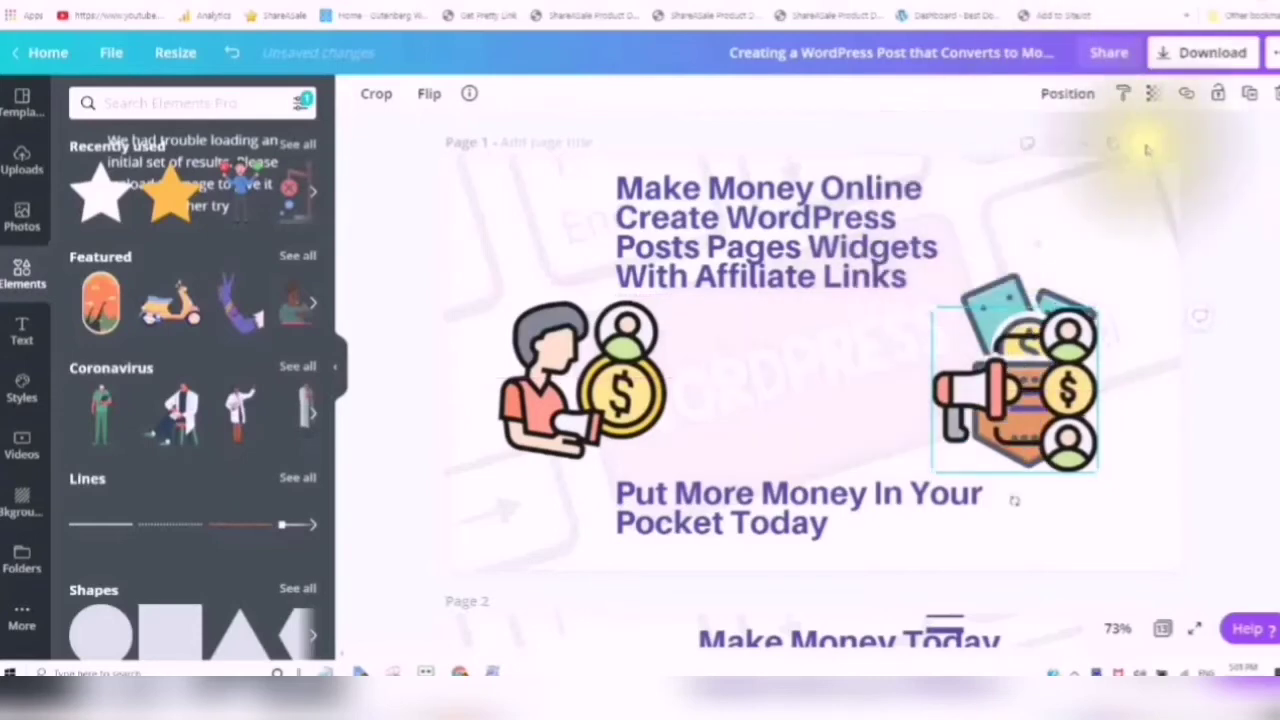
click(1068, 94)
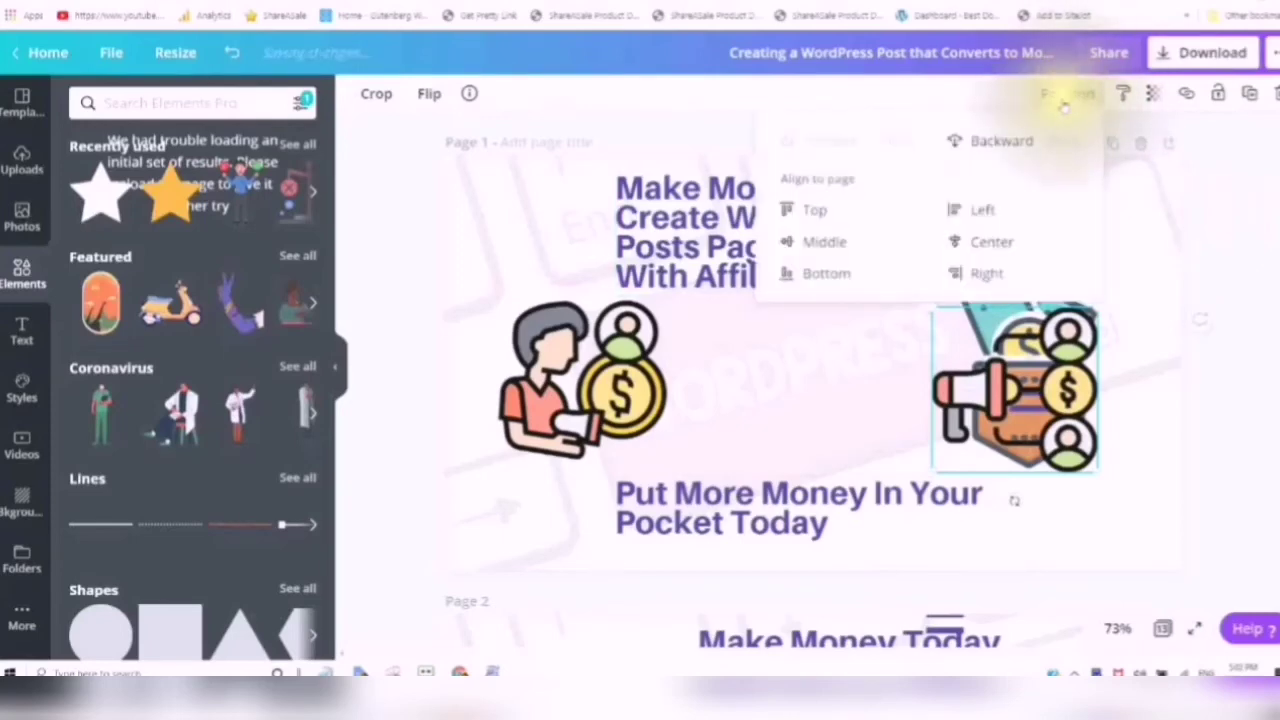
click(997, 145)
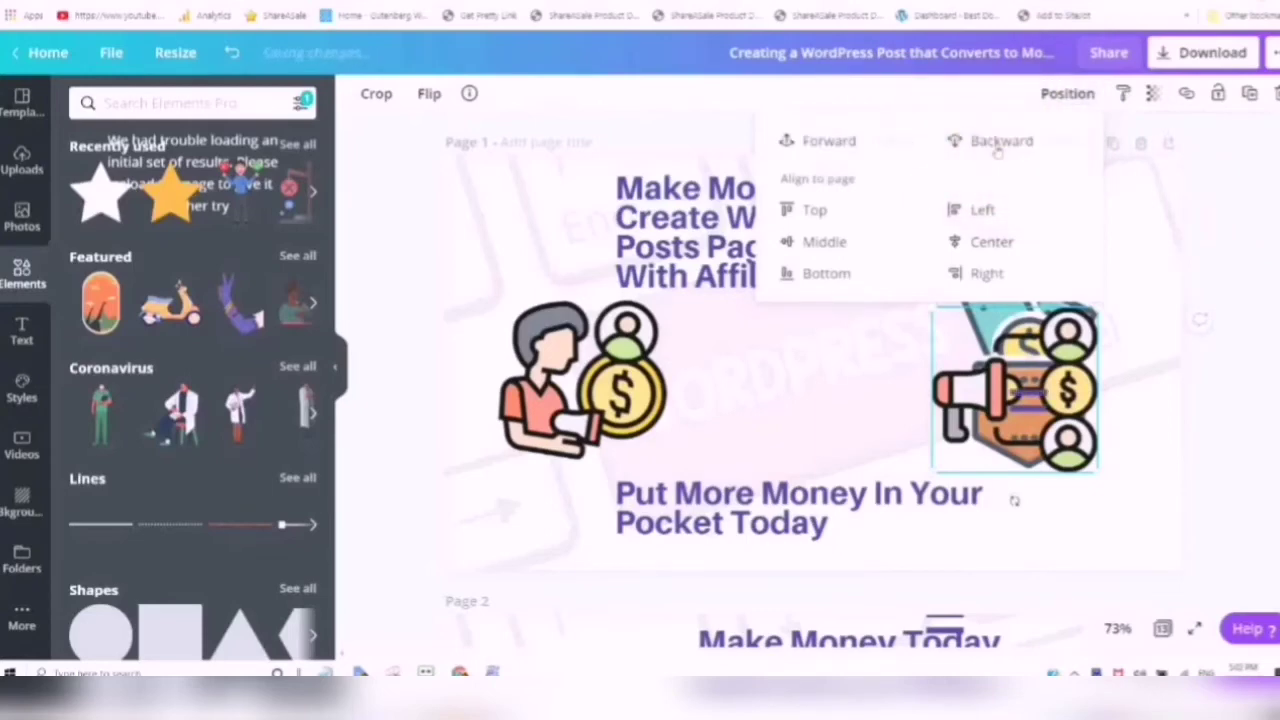
click(997, 147)
click(997, 148)
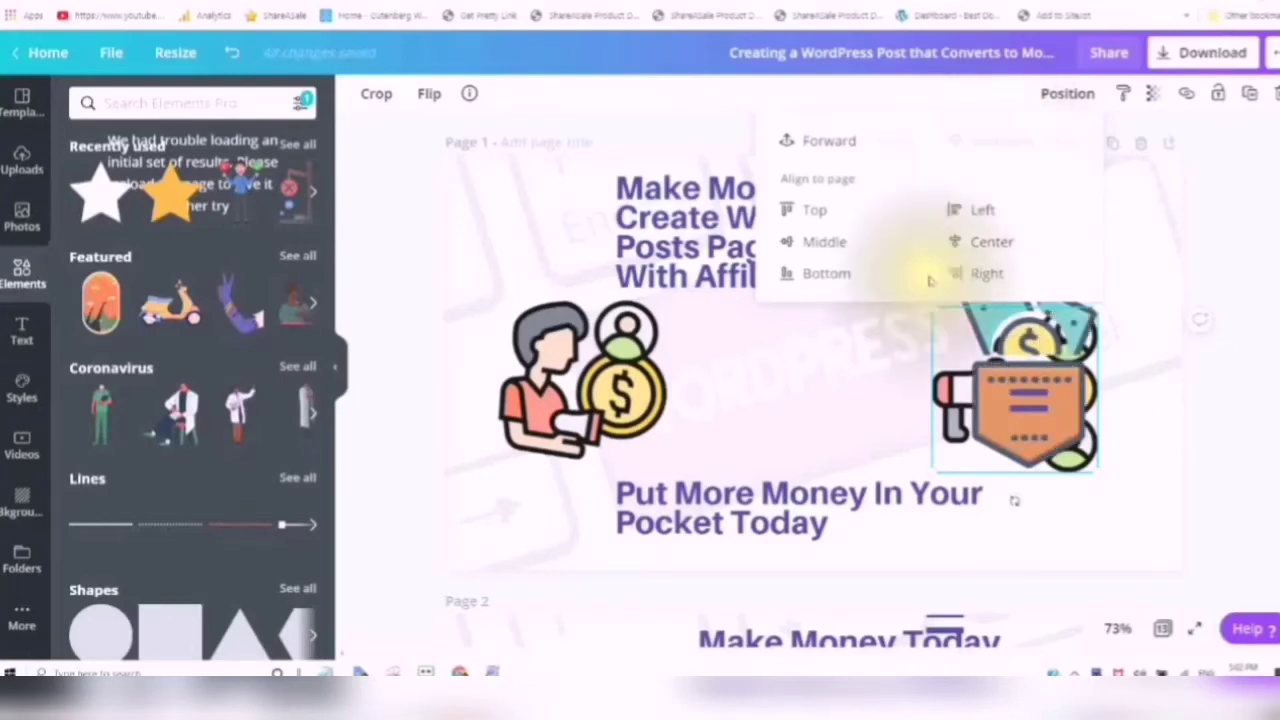
- Align the megaphone to the page's left, middle and center, then select the background
click(814, 213)
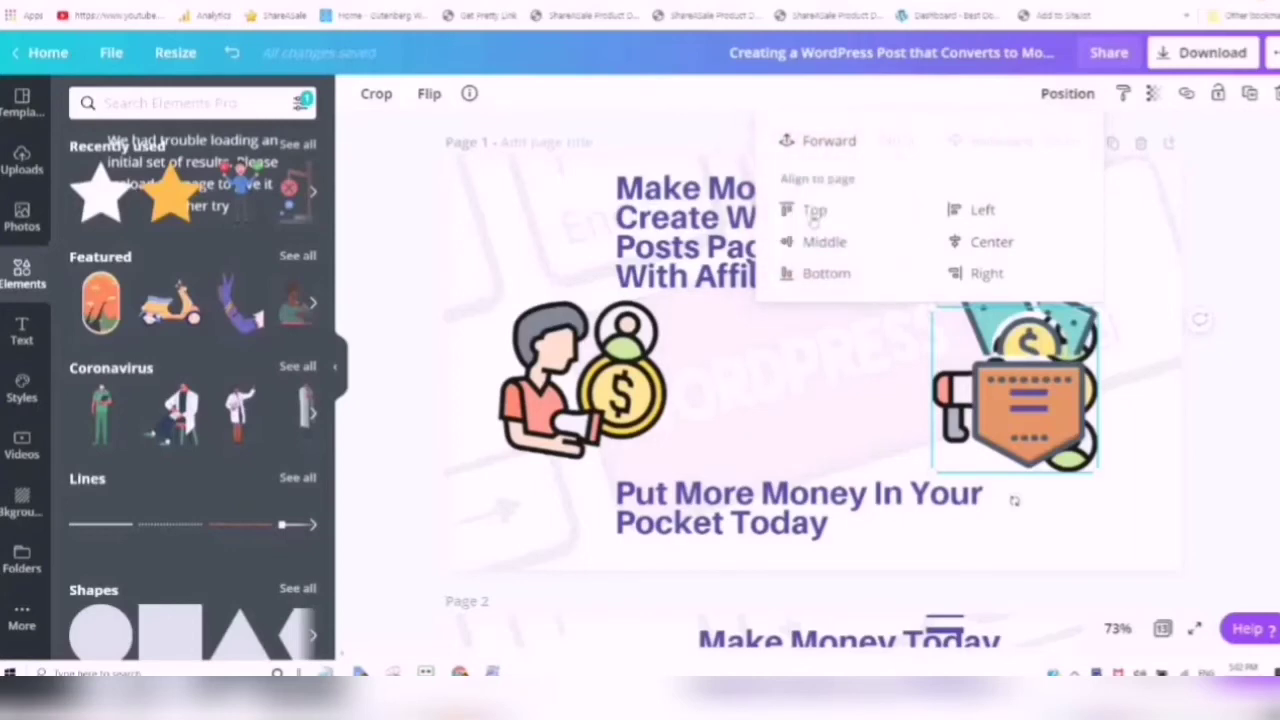
click(980, 213)
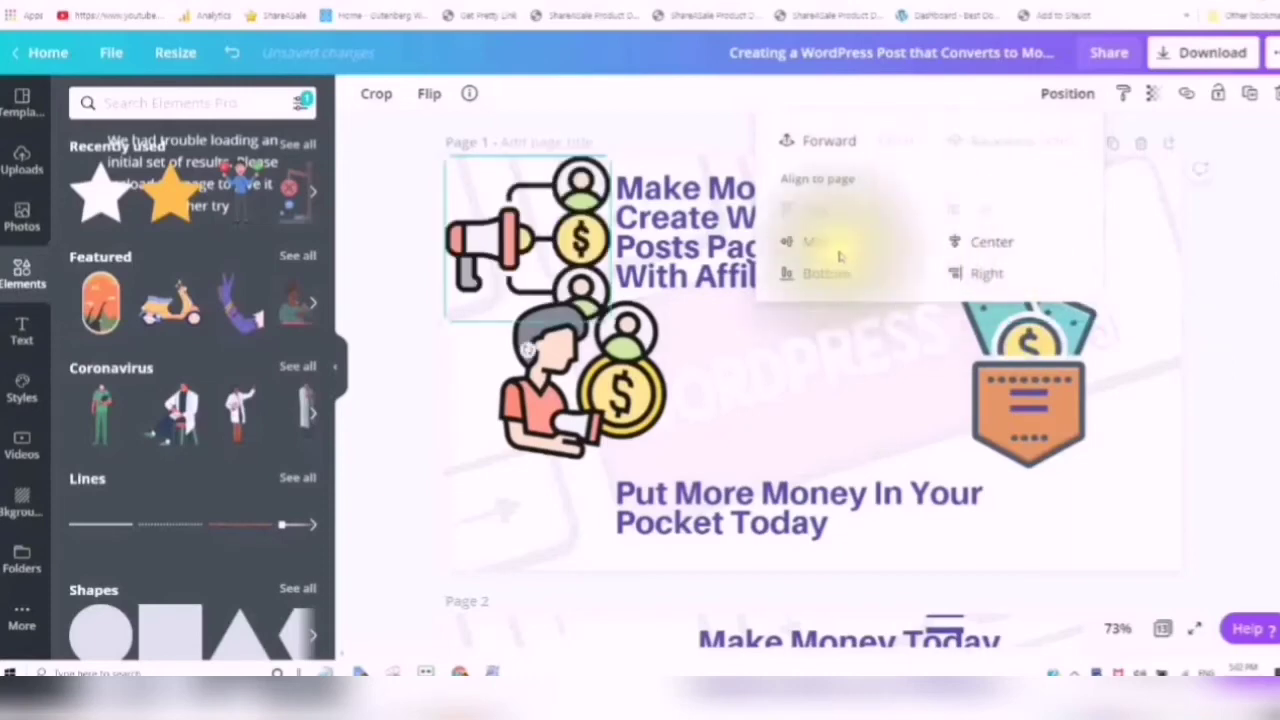
click(821, 243)
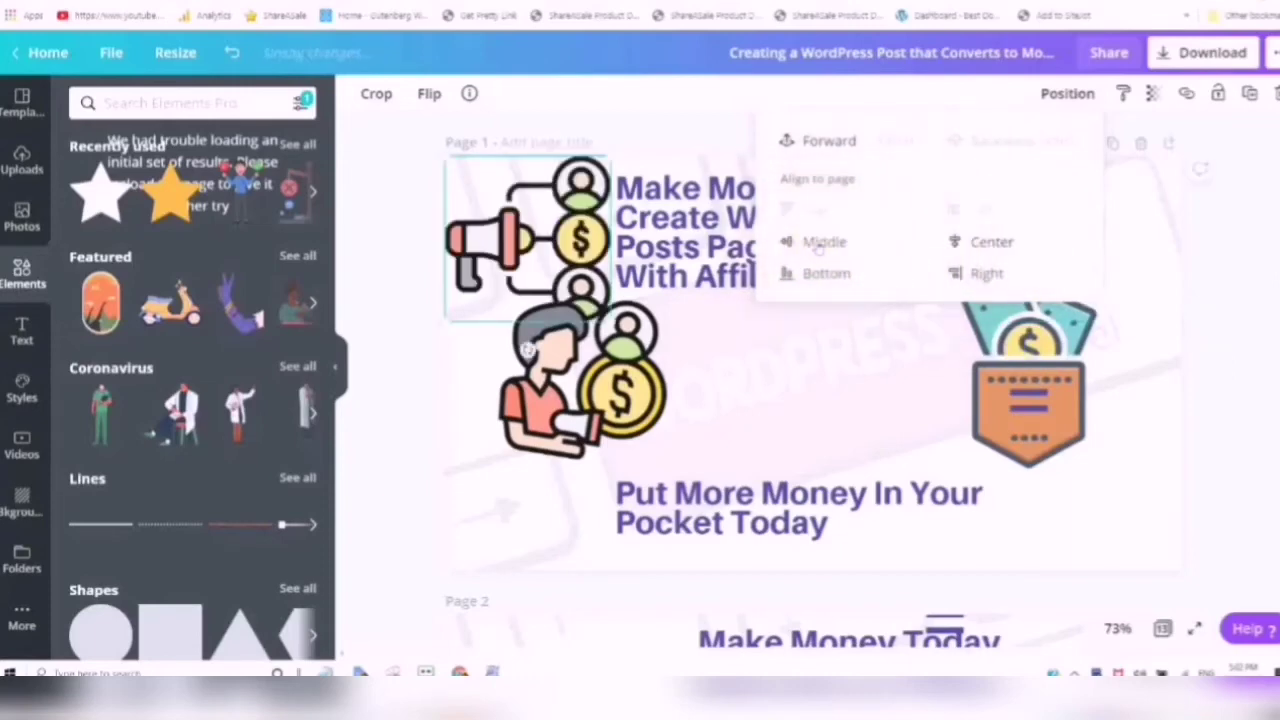
click(823, 250)
click(990, 250)
click(988, 248)
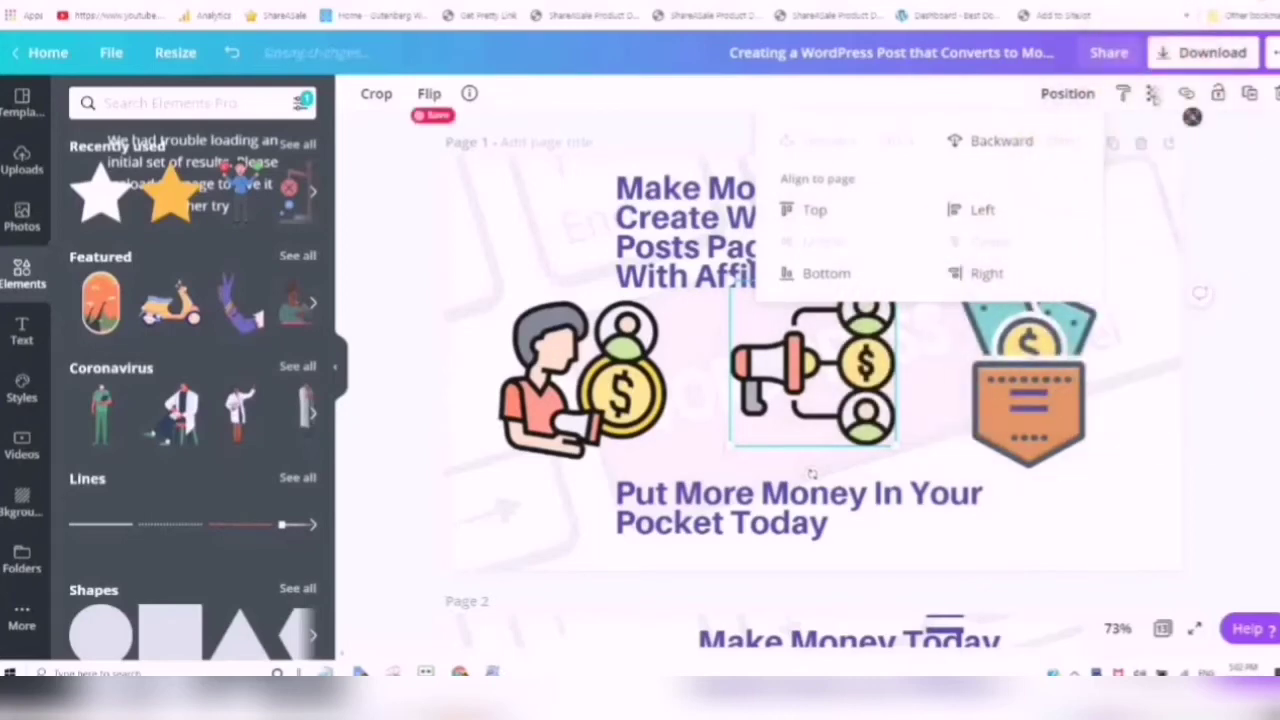
click(1155, 113)
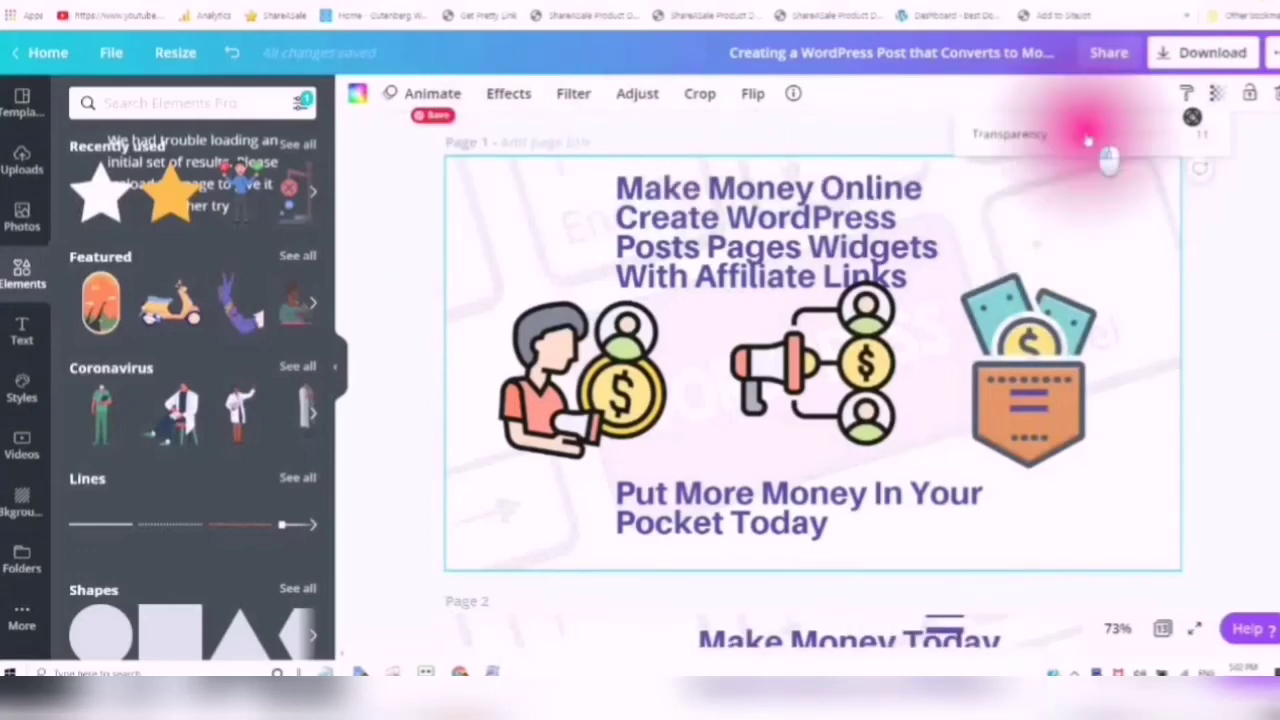
- Raise the keyboard background image's transparency slider to 100
drag(1096, 140, 1182, 140)
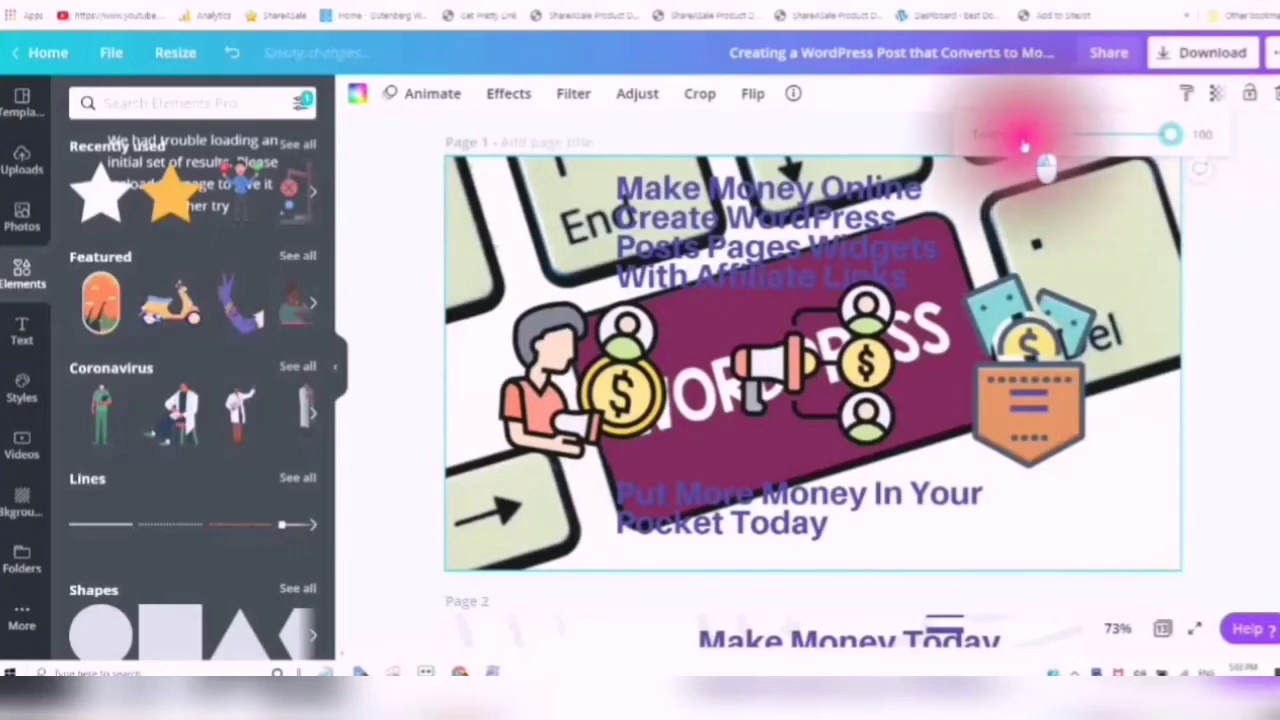
drag(1166, 136, 1223, 157)
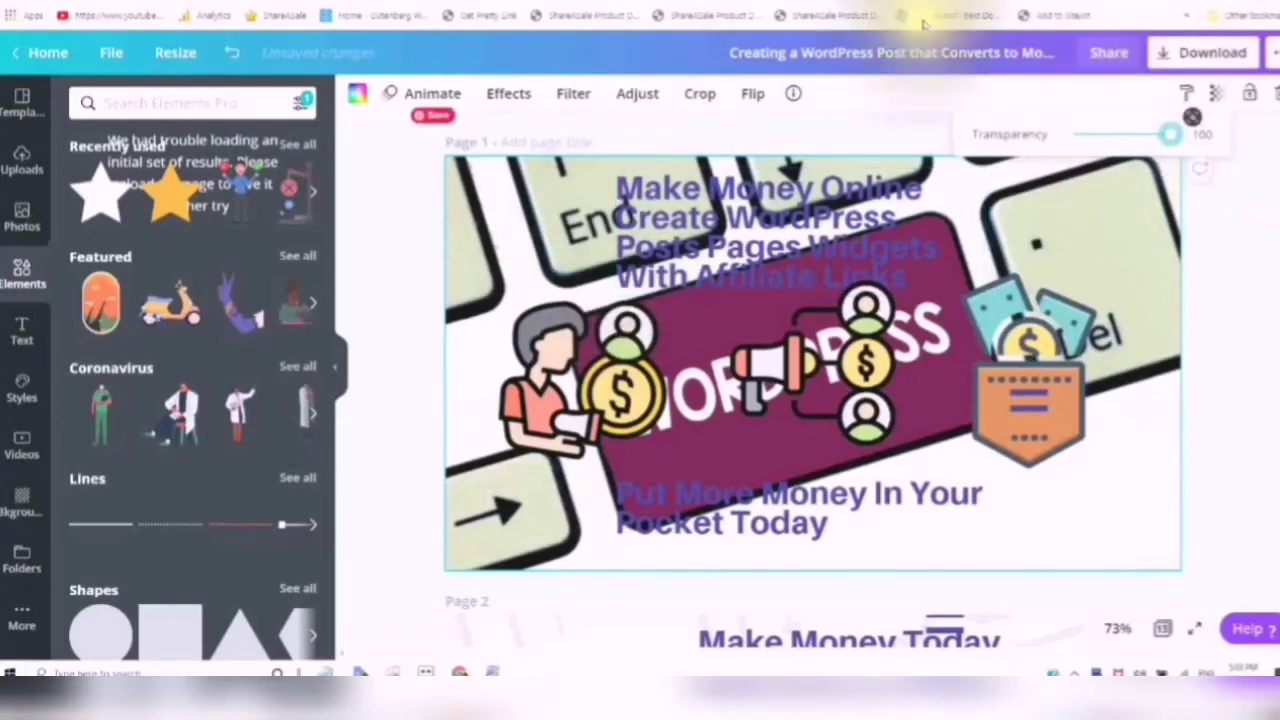
scroll(812, 380, down, 3)
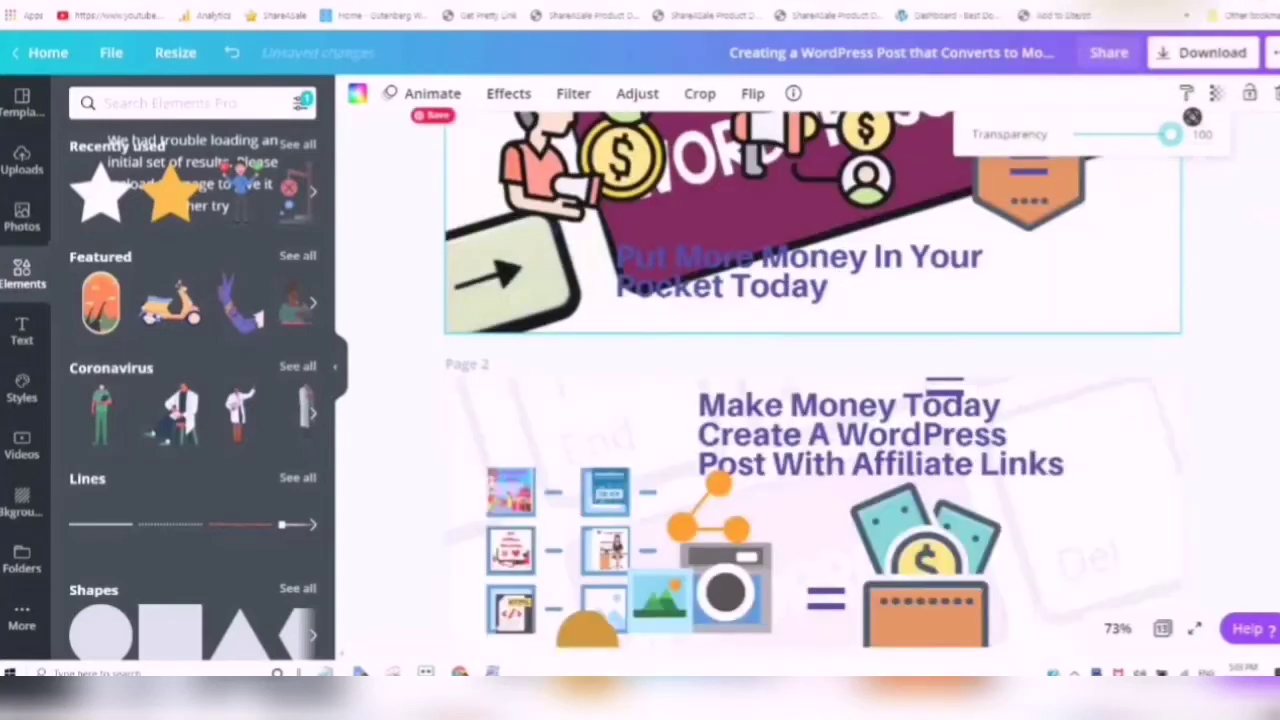
- Set JPG as the file type in Canva's Download options
click(1163, 58)
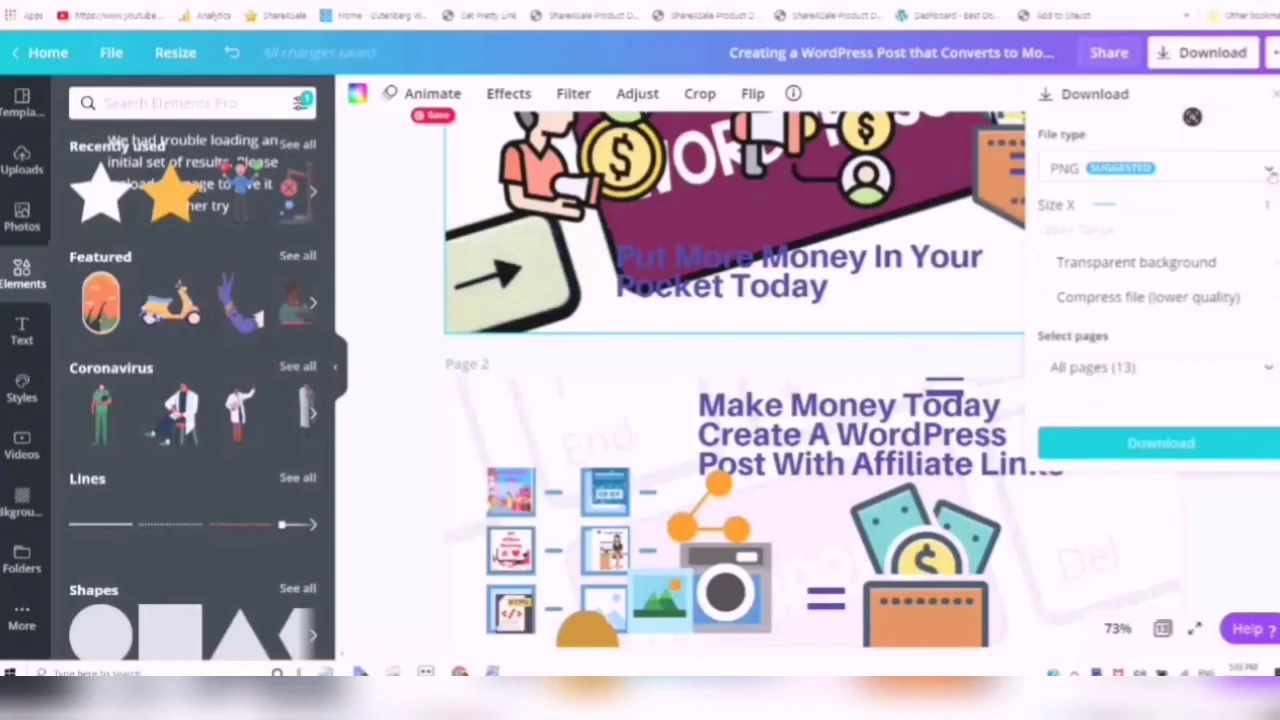
click(1266, 170)
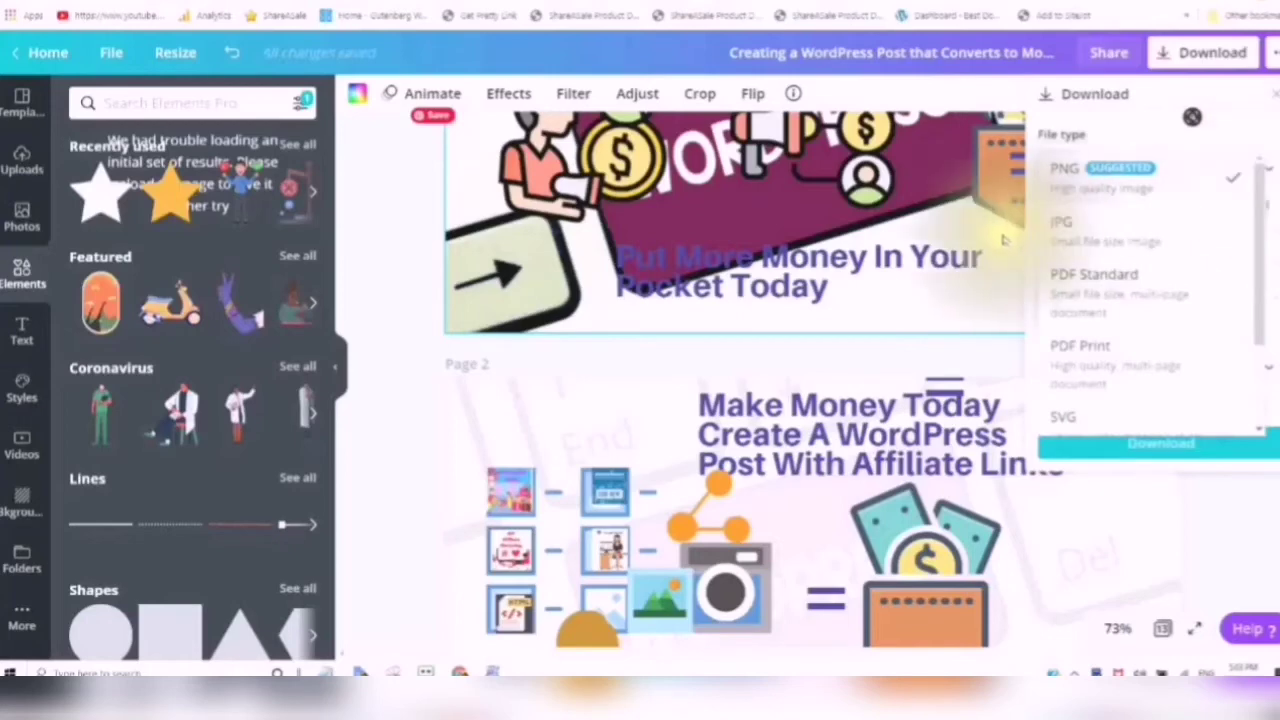
click(1060, 245)
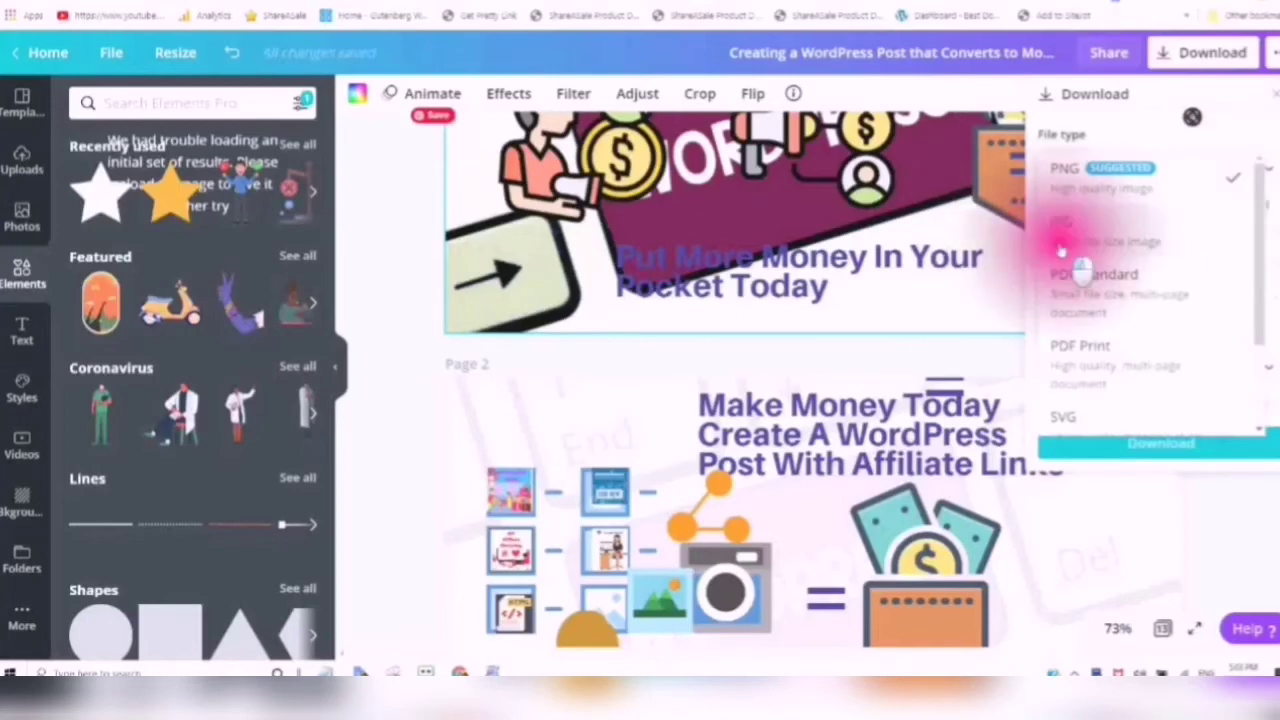
click(1058, 246)
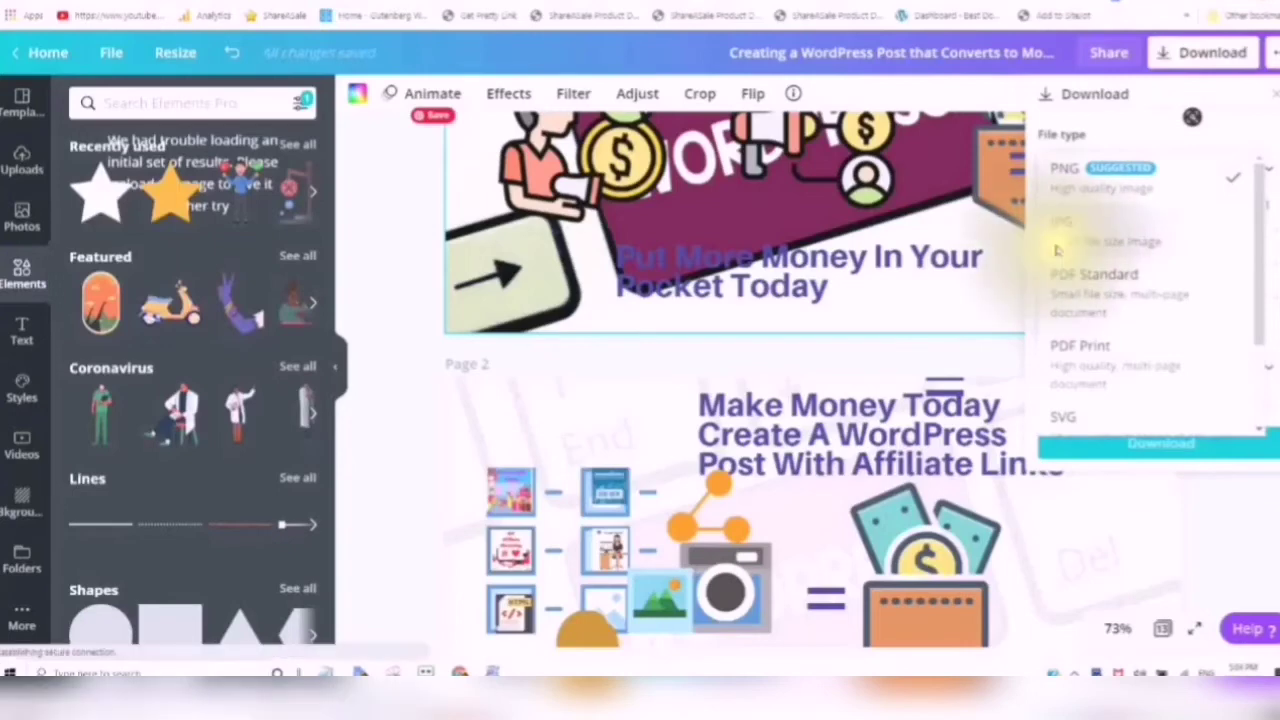
click(1057, 248)
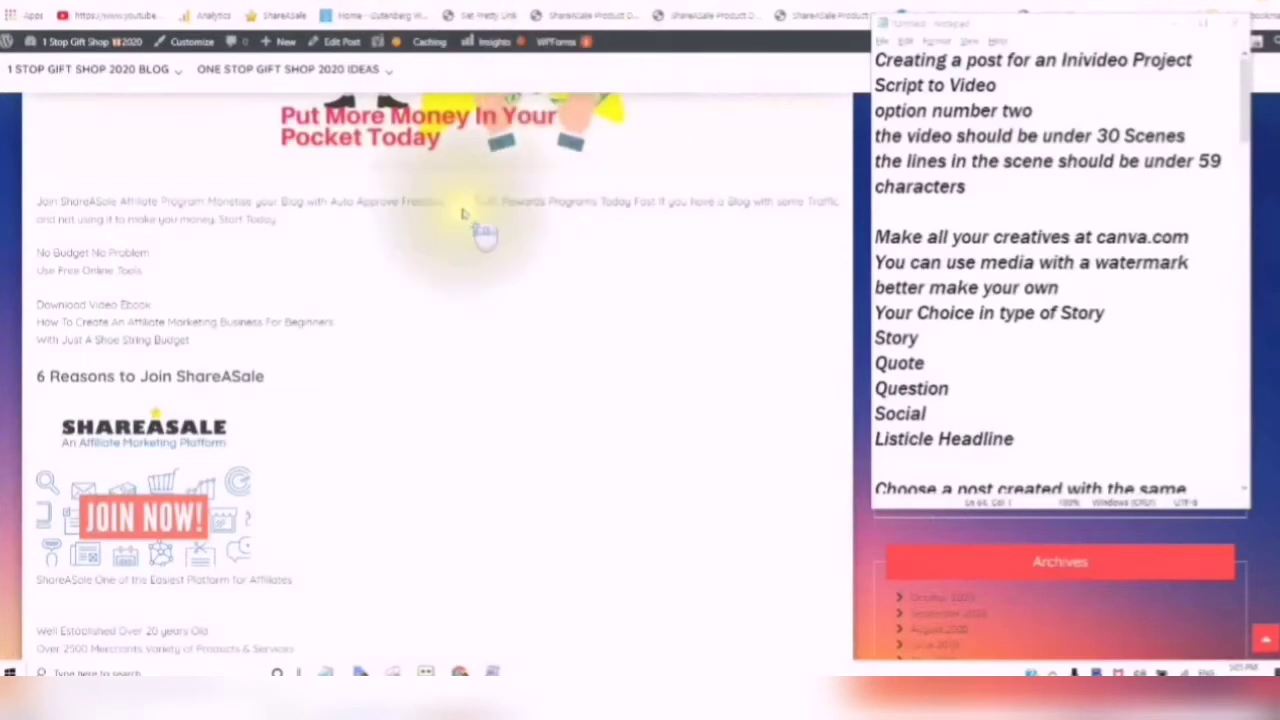
- Scroll the WordPress blog post back up to the top
scroll(463, 213, up, 3)
scroll(463, 240, up, 8)
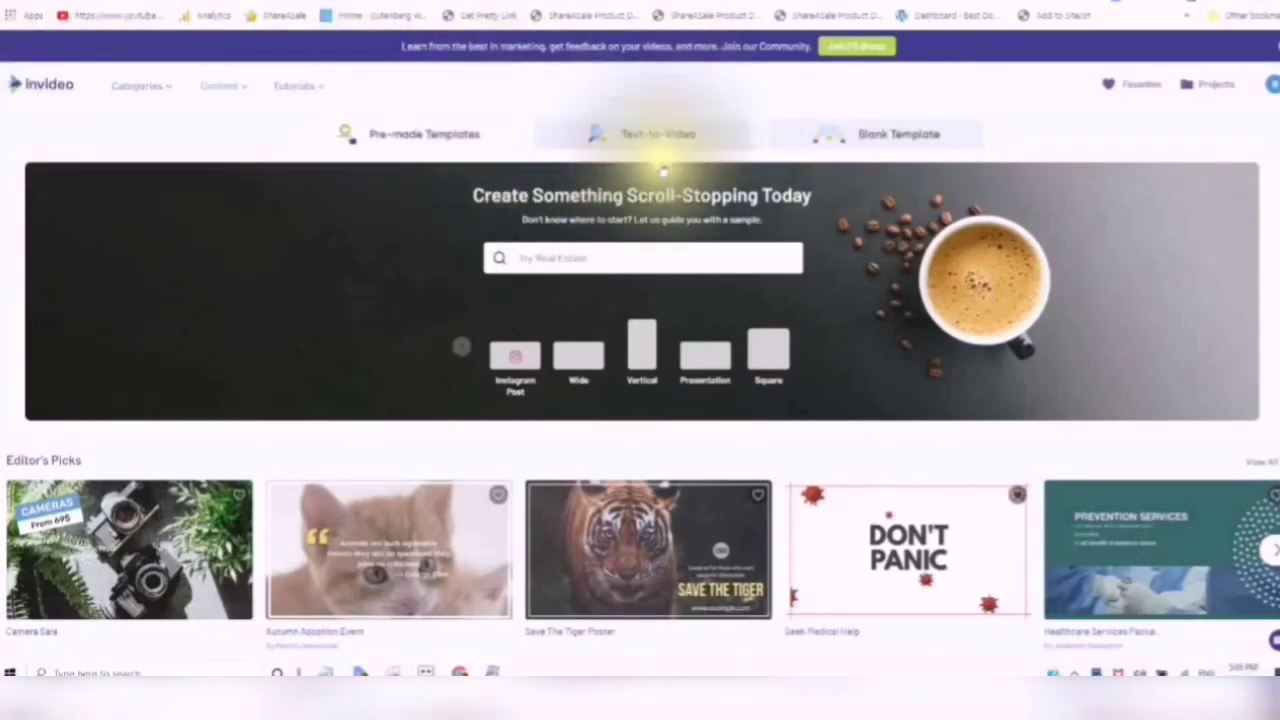
- Start a new Text-to-Video project from the InVideo home page
click(649, 142)
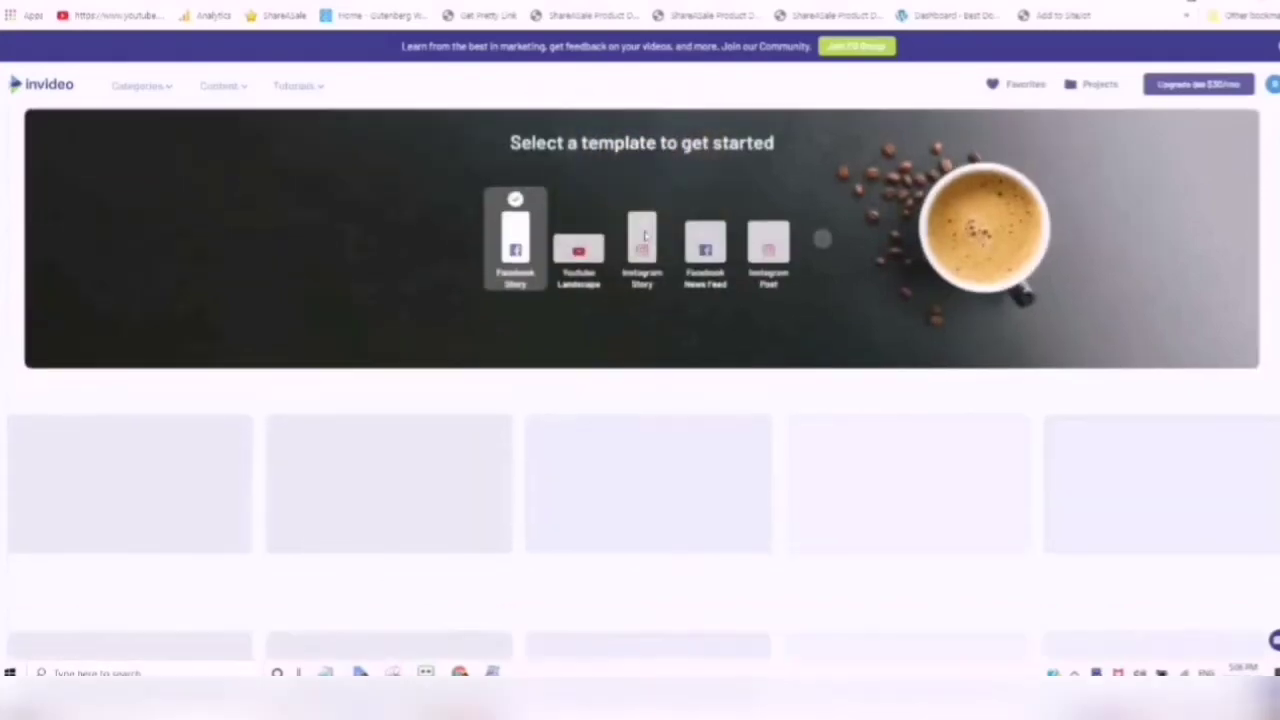
scroll(468, 220, down, 3)
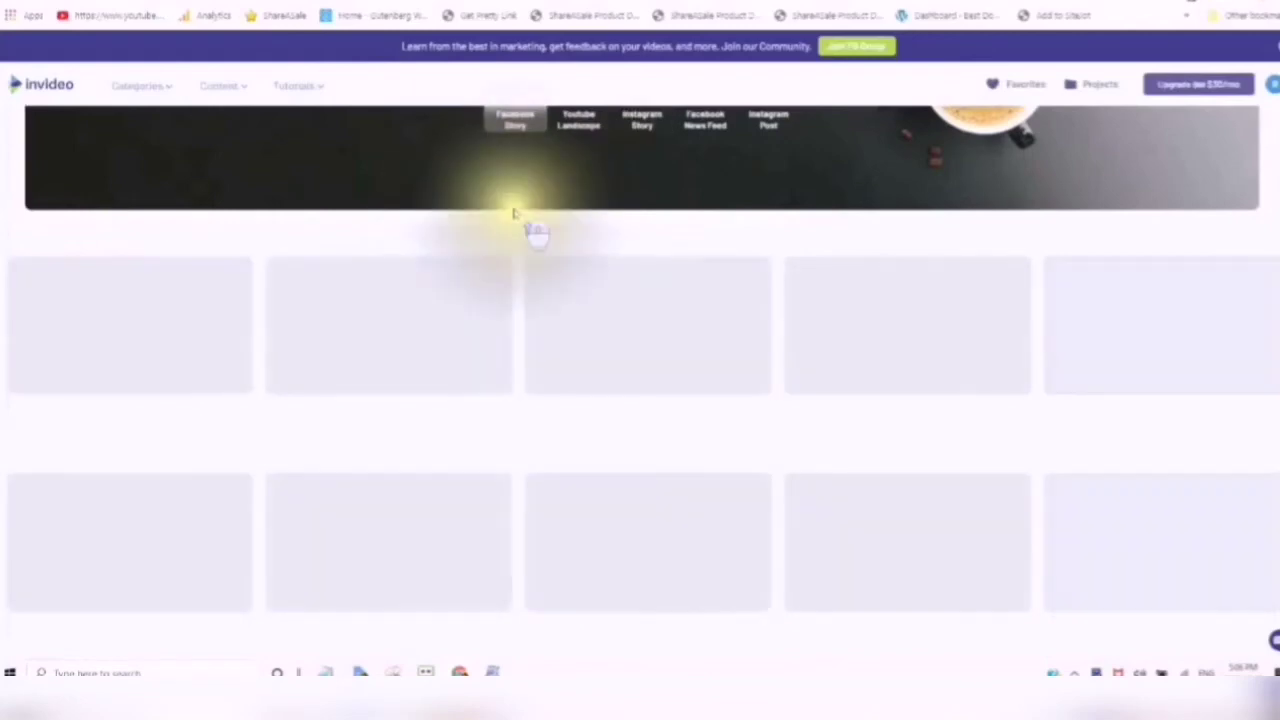
scroll(520, 229, up, 3)
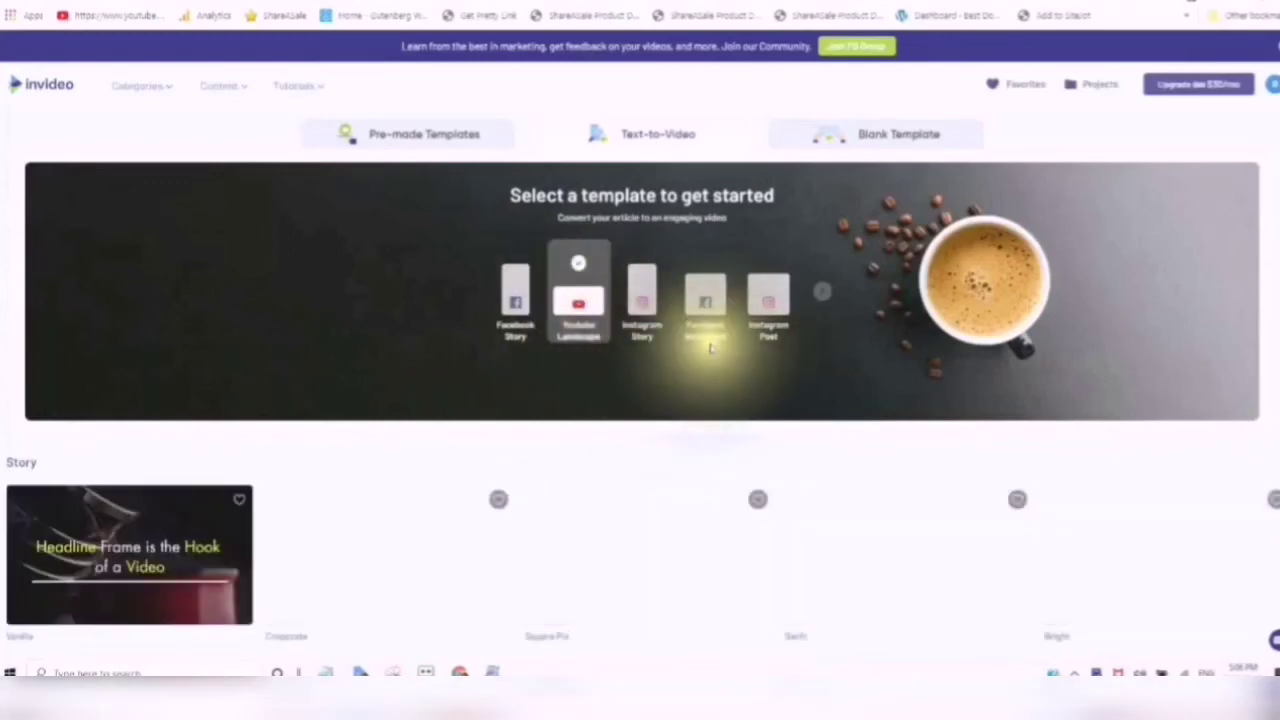
scroll(715, 355, down, 2)
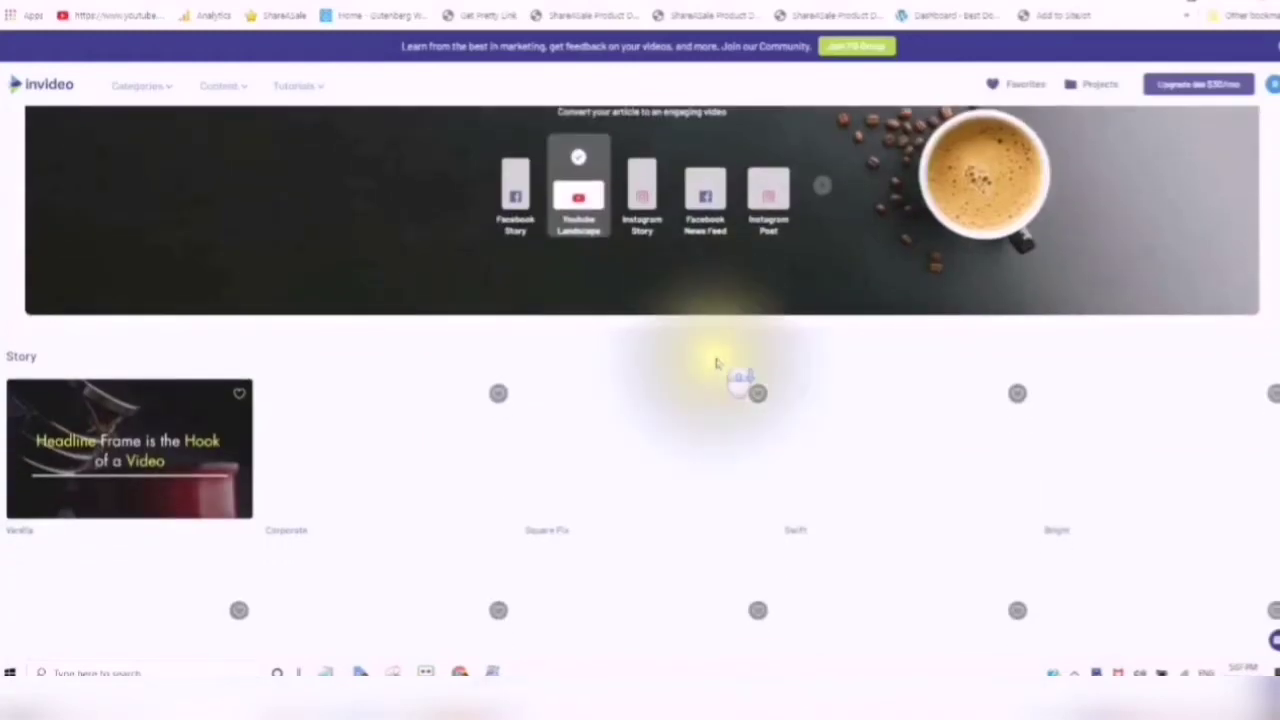
scroll(716, 363, down, 3)
scroll(733, 383, down, 1)
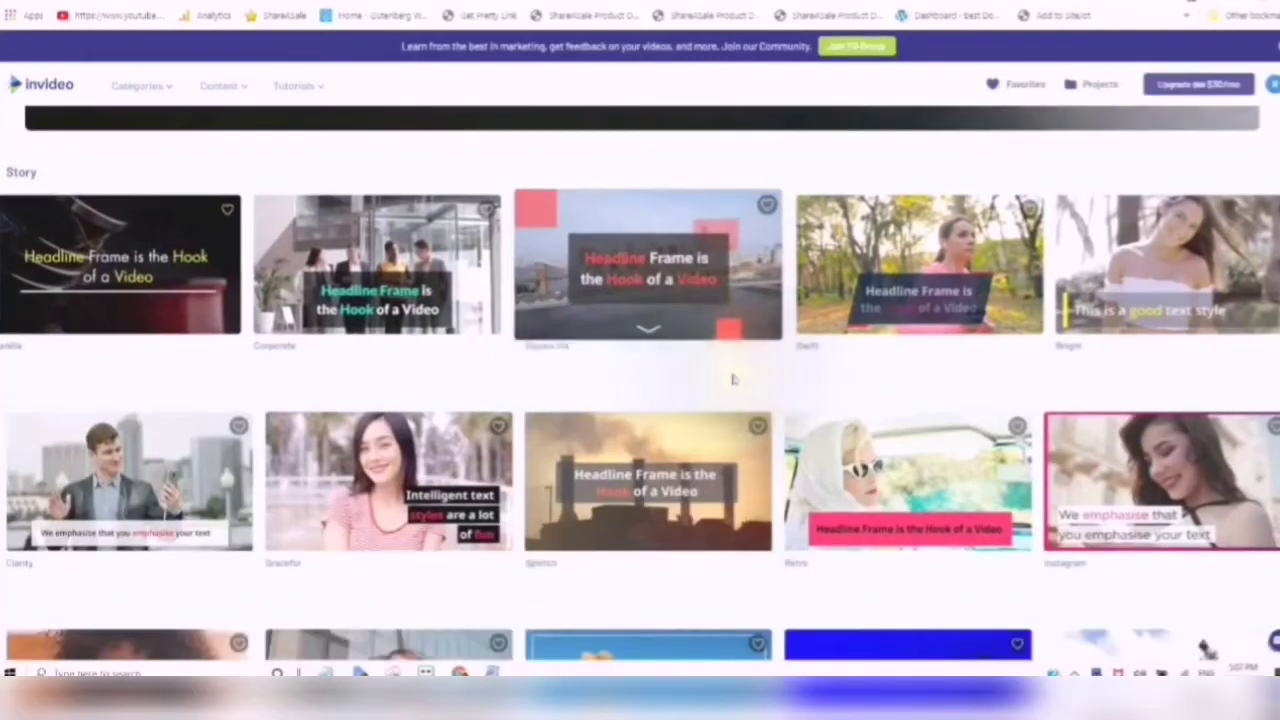
scroll(758, 372, down, 2)
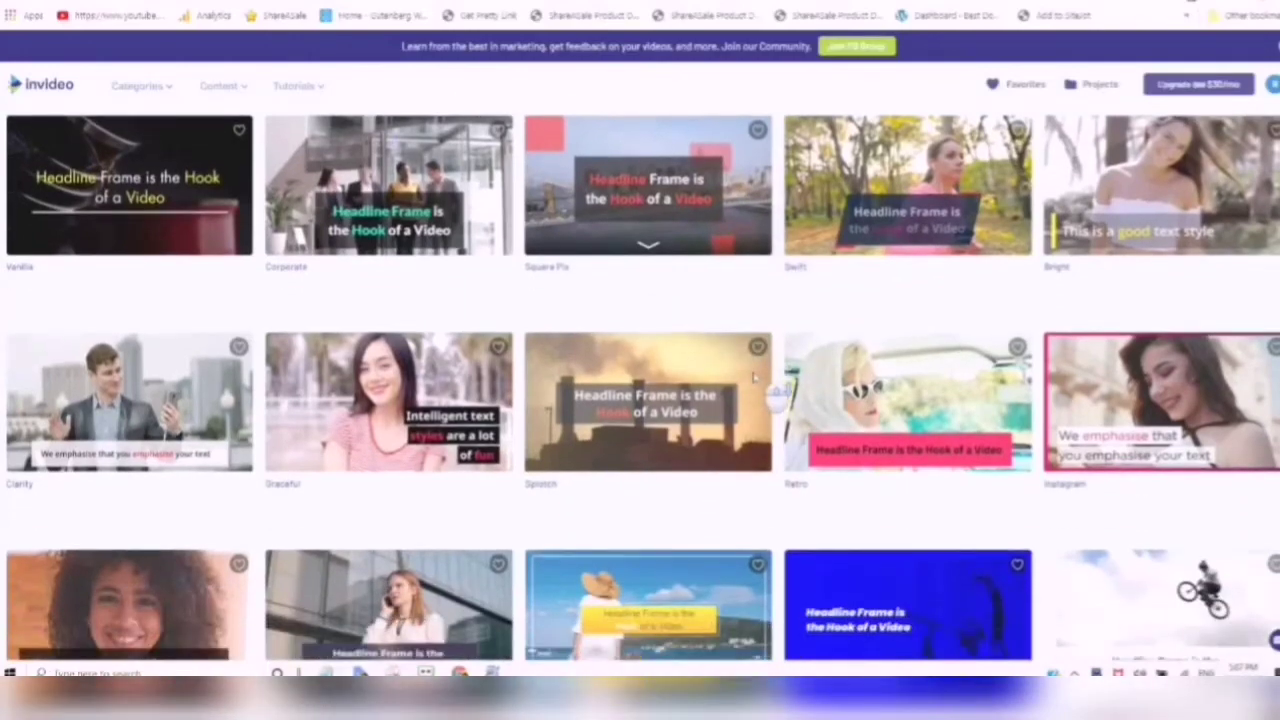
scroll(755, 384, down, 3)
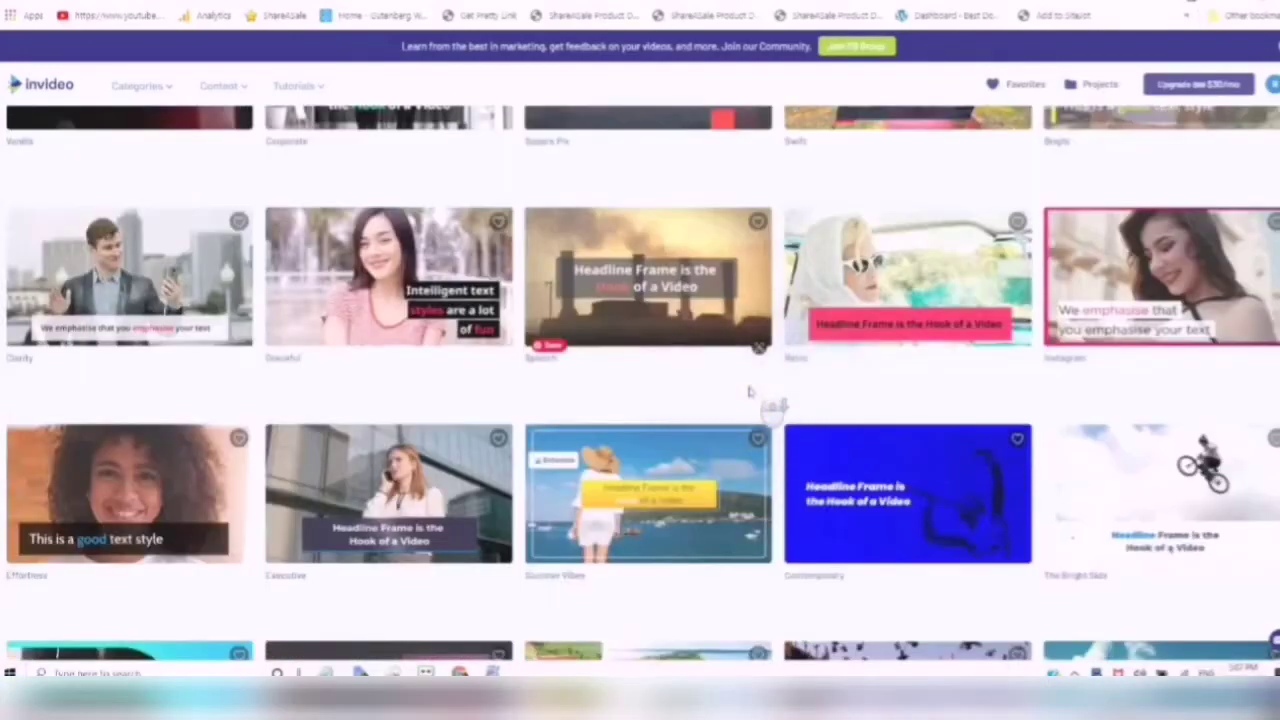
scroll(748, 391, down, 1)
scroll(748, 391, down, 9)
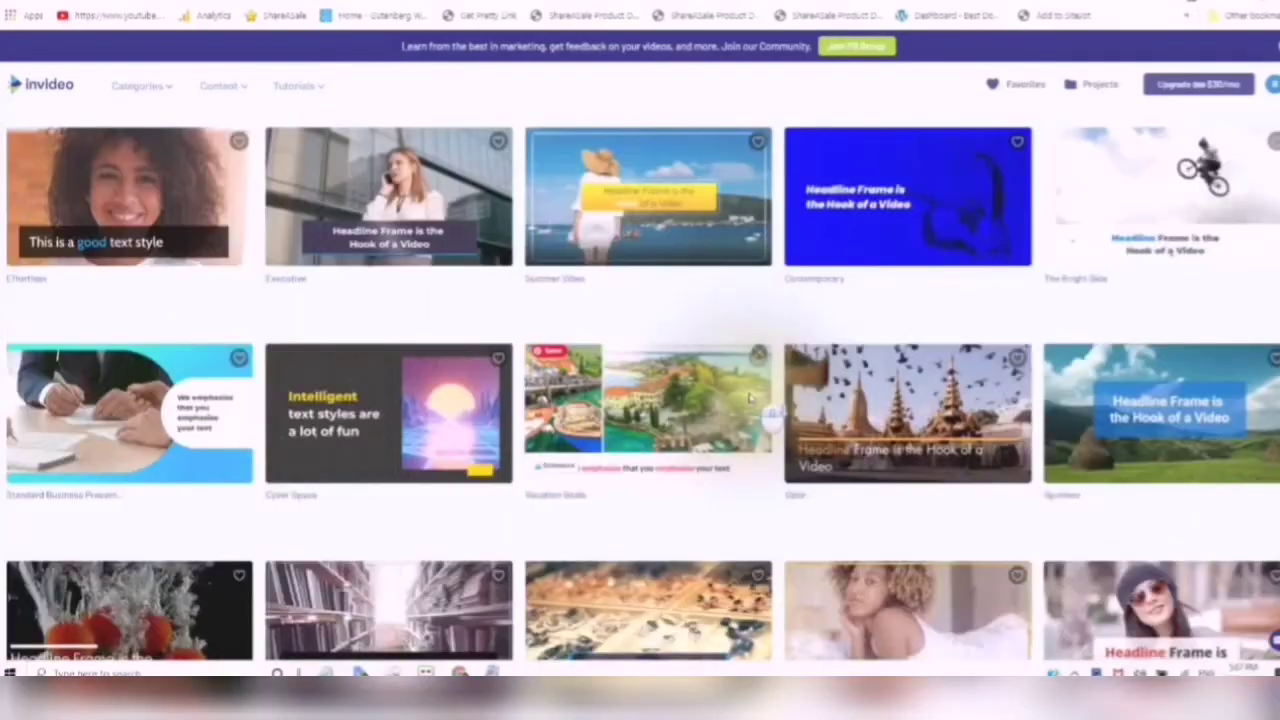
scroll(750, 397, up, 3)
scroll(750, 398, up, 6)
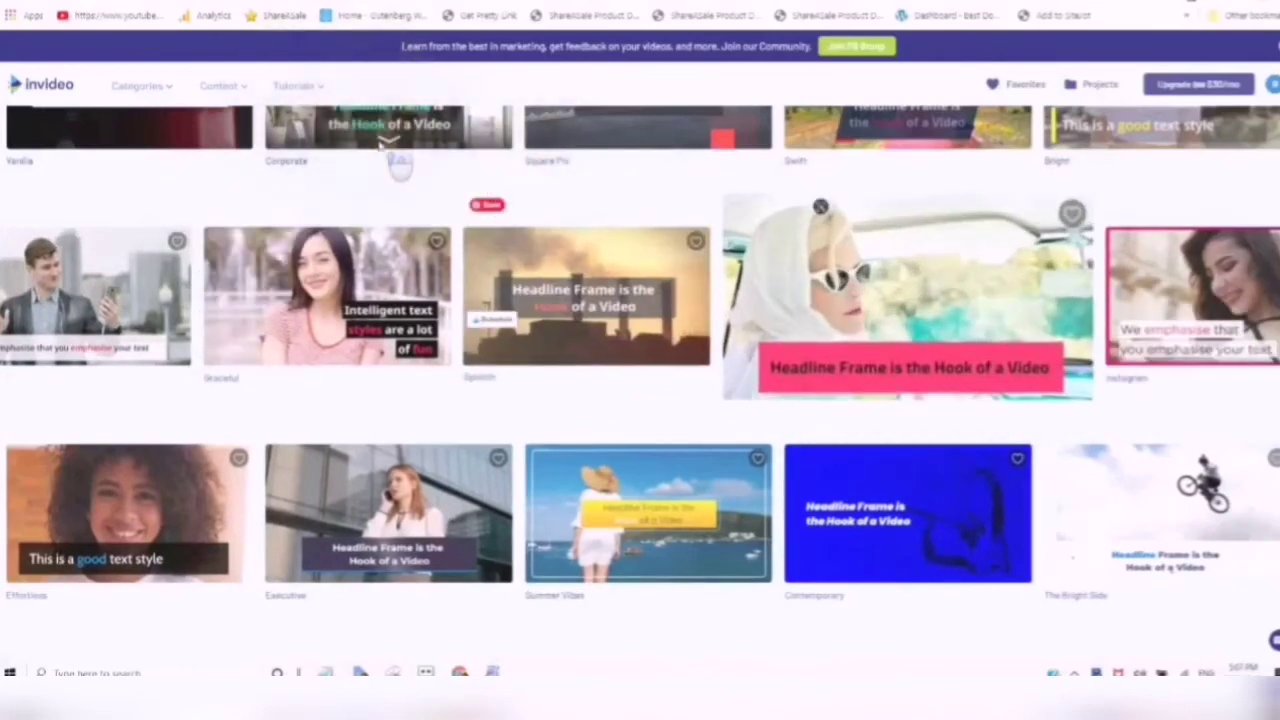
scroll(399, 165, up, 2)
scroll(460, 237, up, 2)
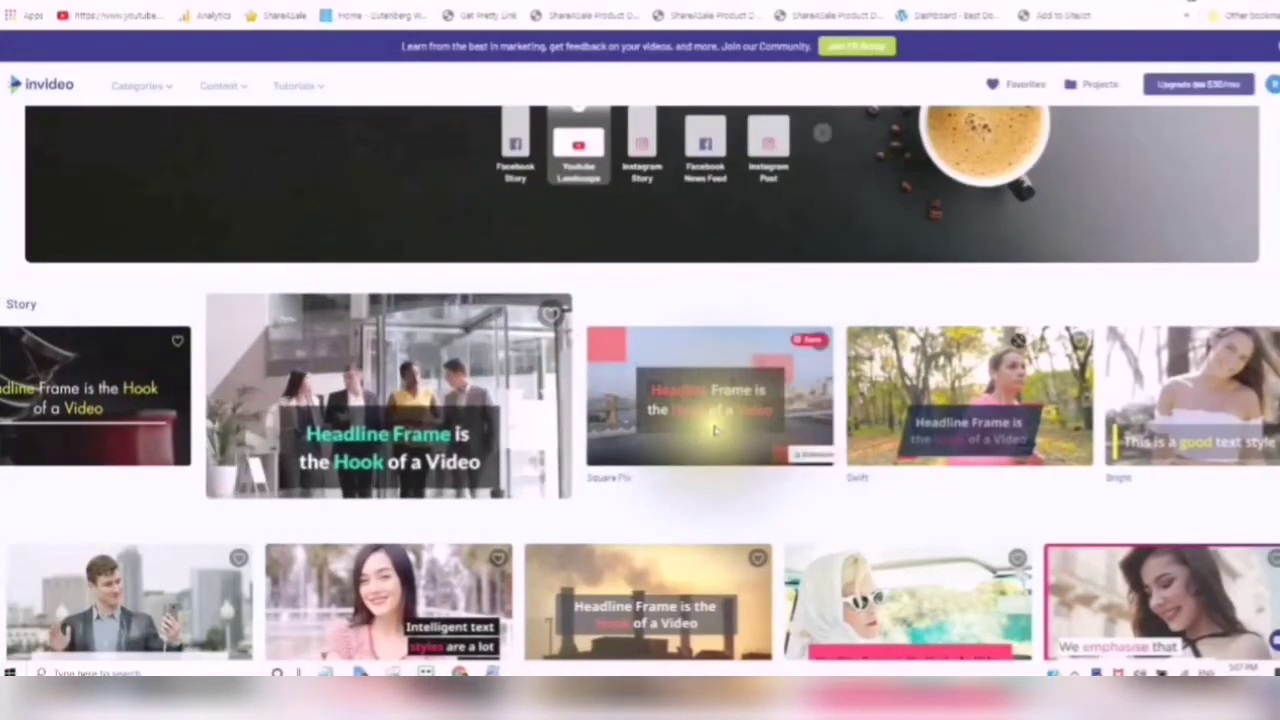
scroll(716, 440, down, 1)
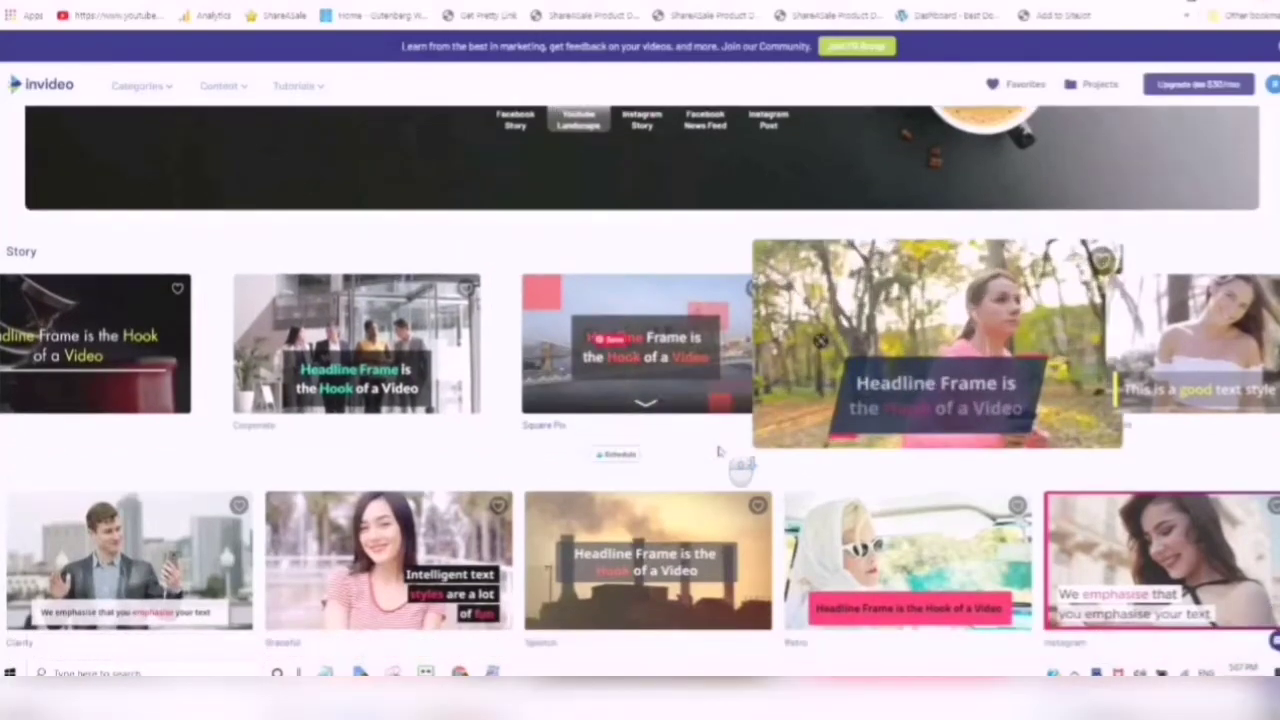
scroll(718, 452, down, 3)
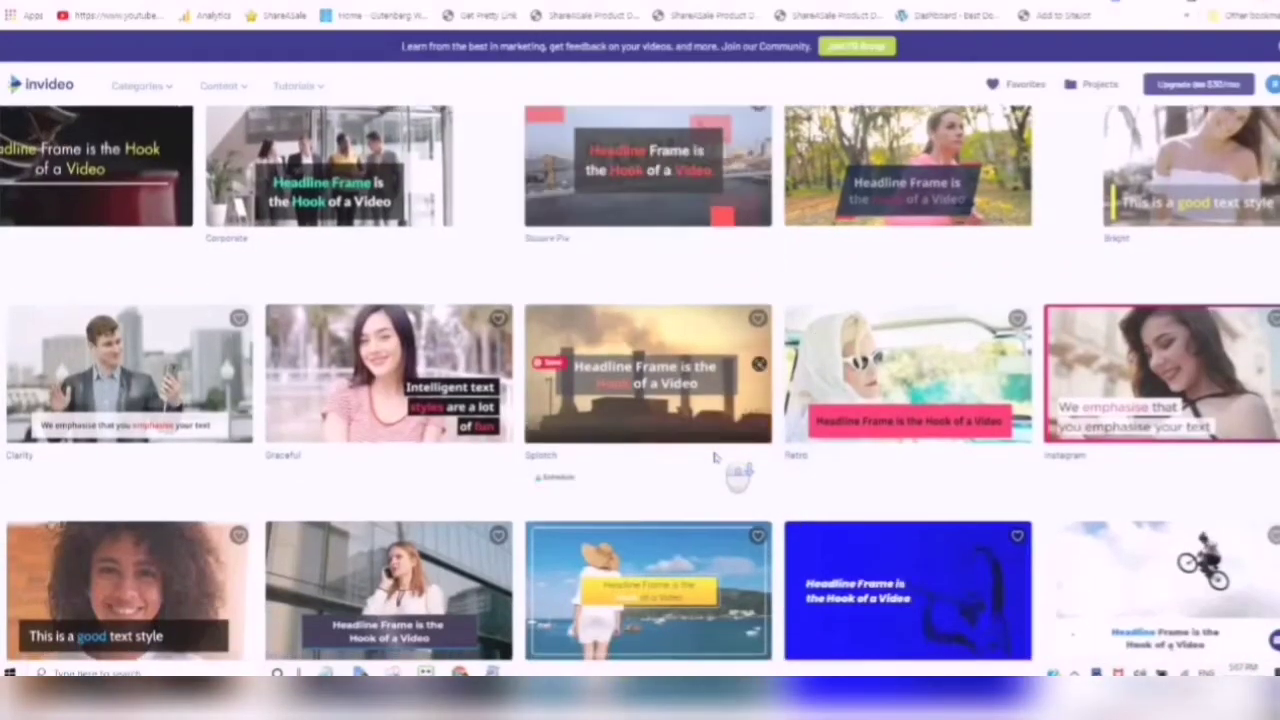
scroll(714, 457, down, 5)
scroll(714, 460, down, 4)
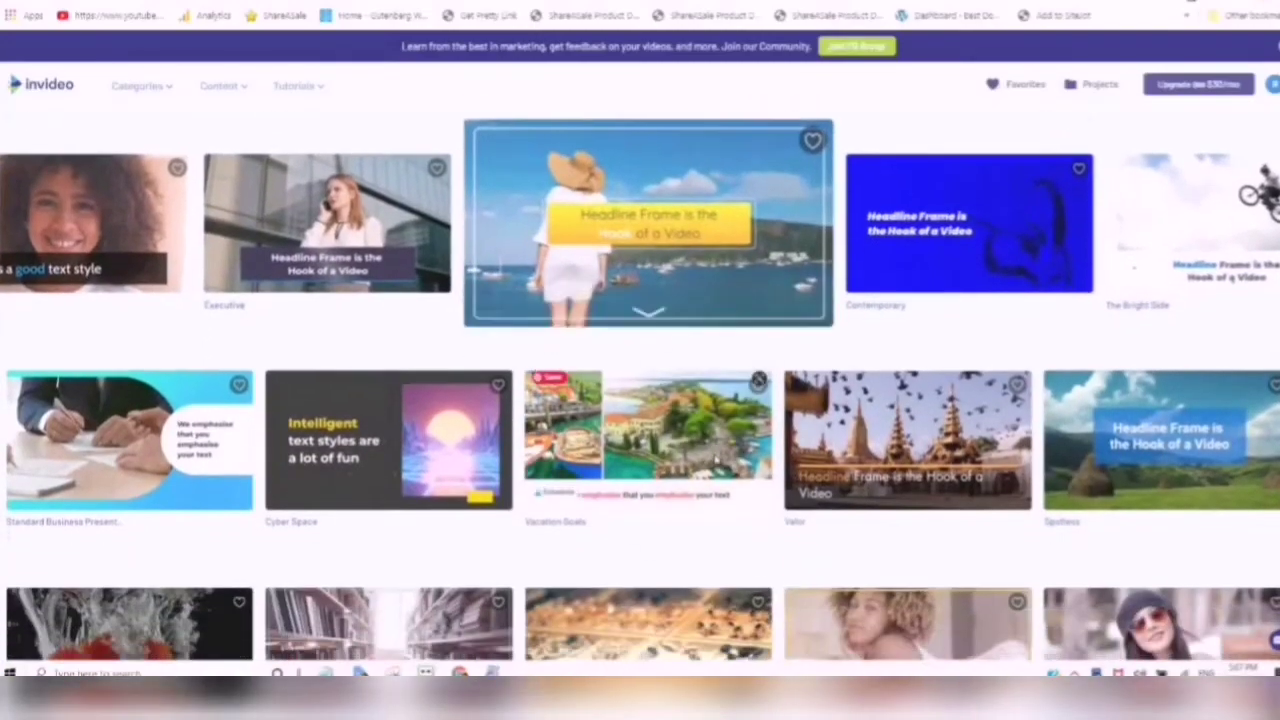
scroll(717, 463, down, 2)
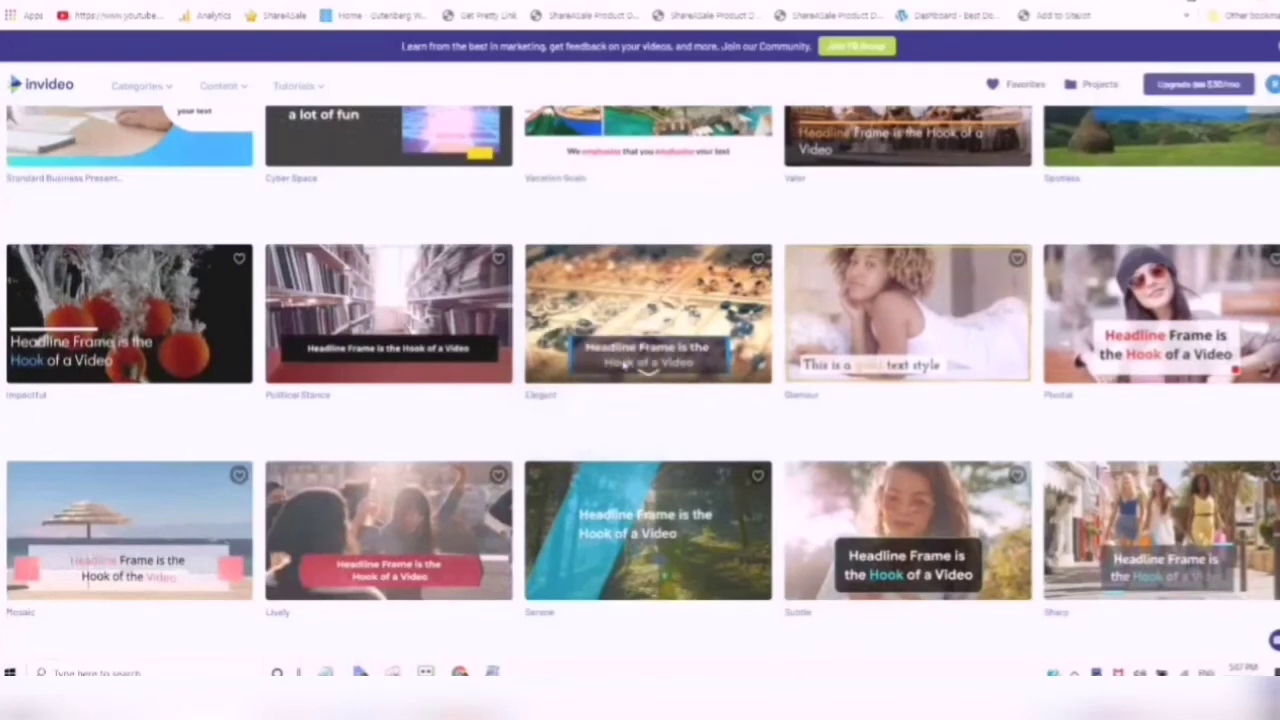
mouse_move(630, 348)
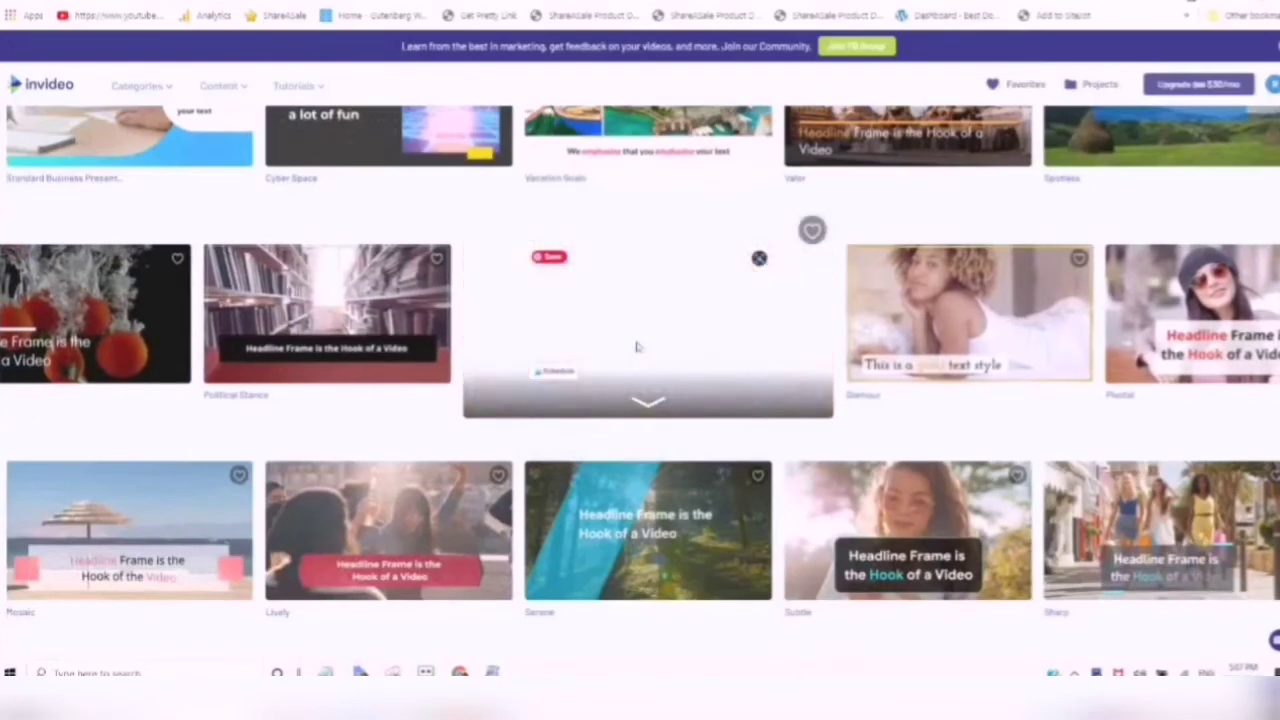
scroll(636, 355, down, 3)
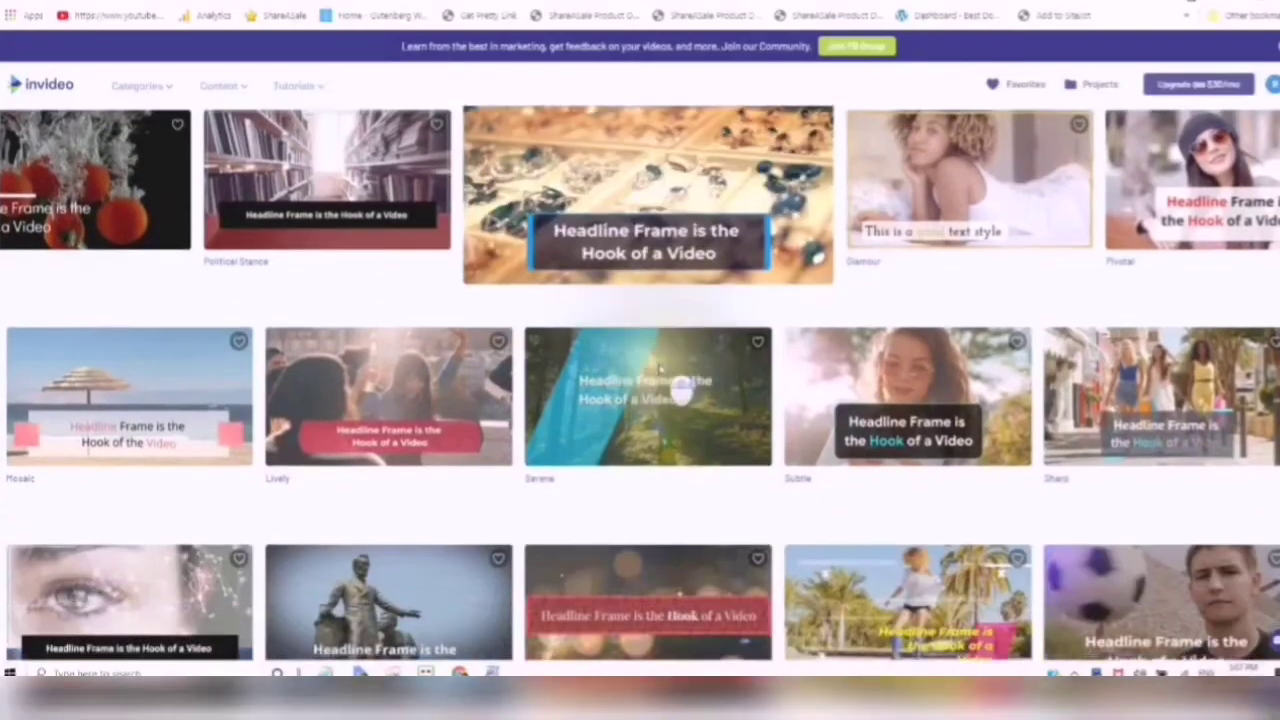
scroll(660, 372, down, 5)
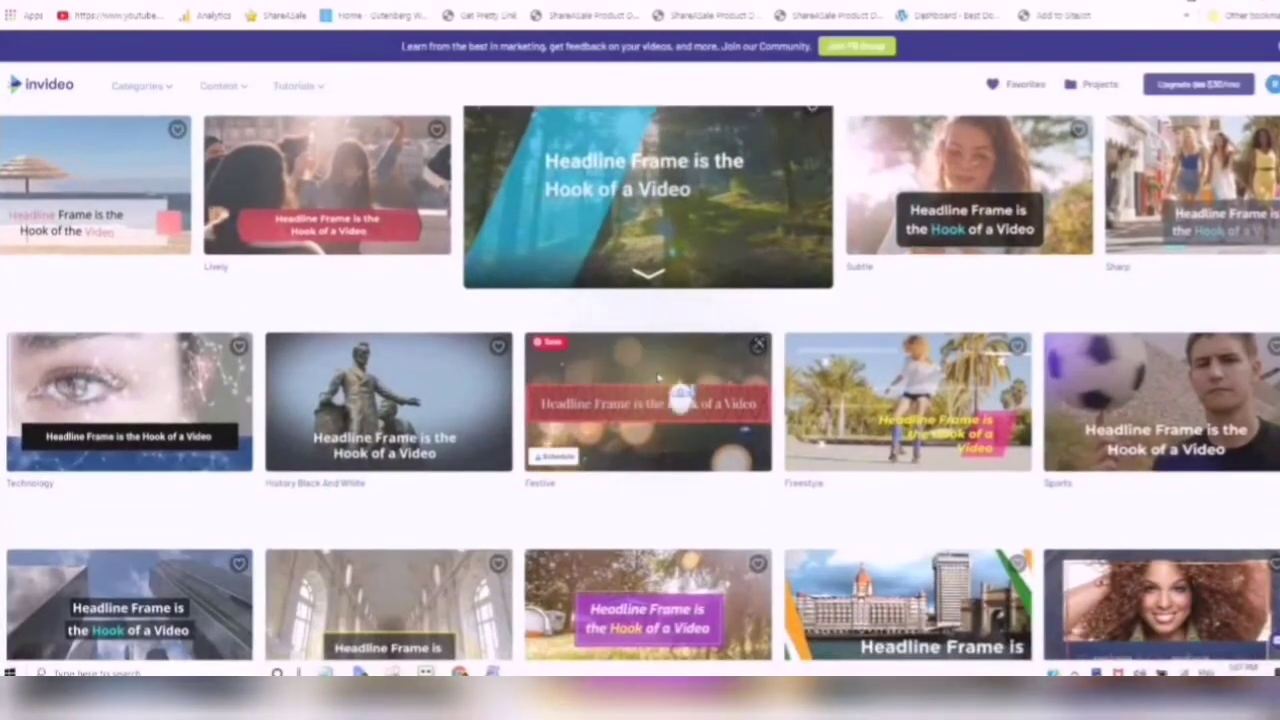
scroll(657, 379, down, 1)
scroll(657, 383, down, 2)
scroll(657, 385, down, 2)
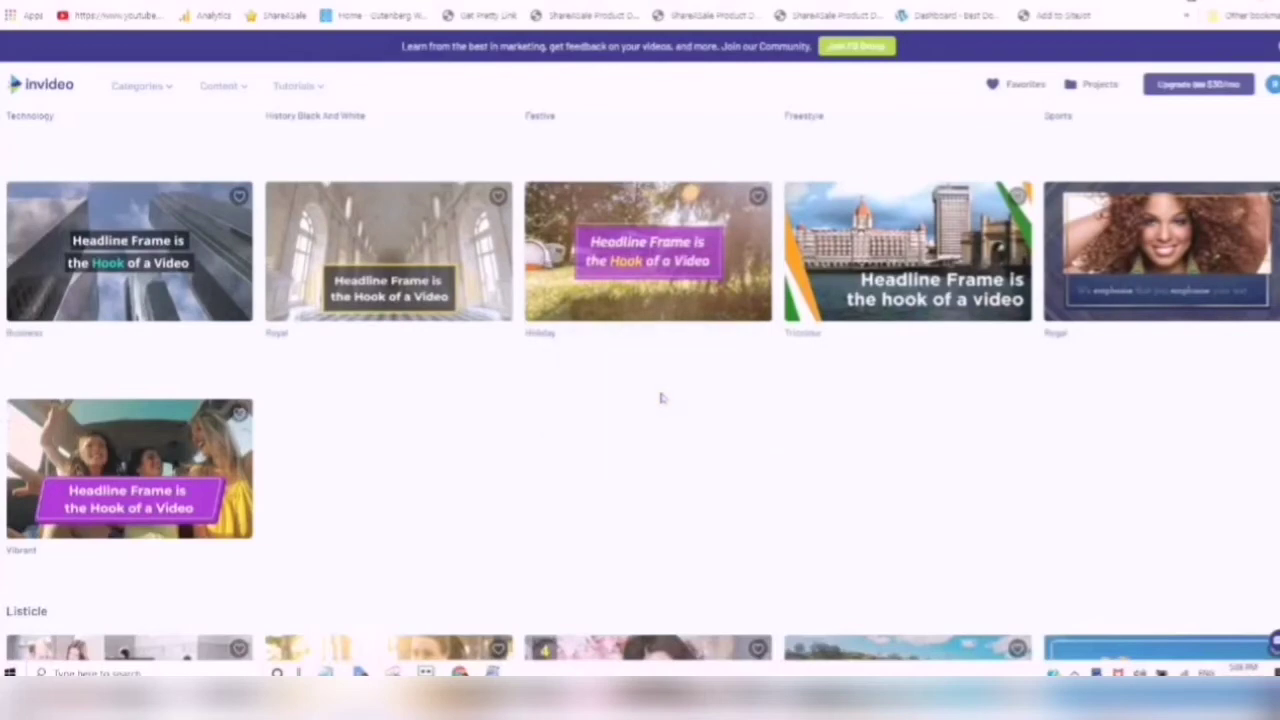
scroll(662, 402, down, 5)
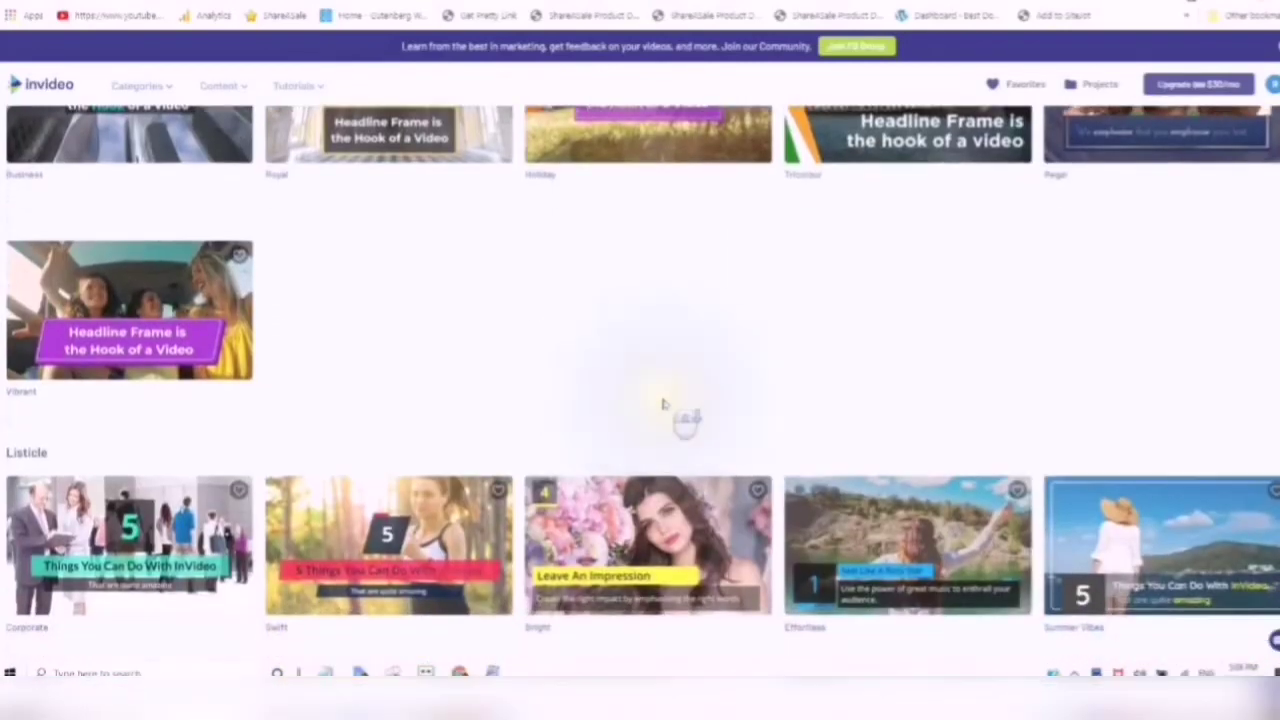
scroll(664, 403, down, 3)
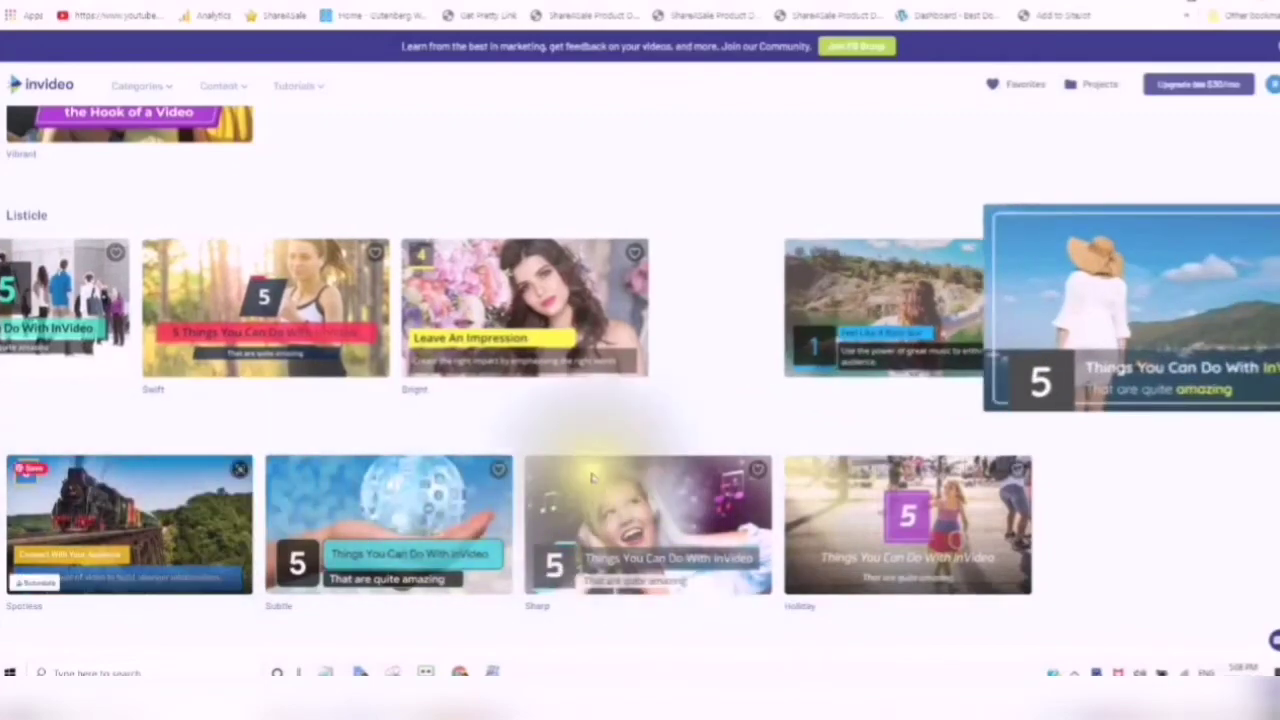
scroll(580, 460, up, 6)
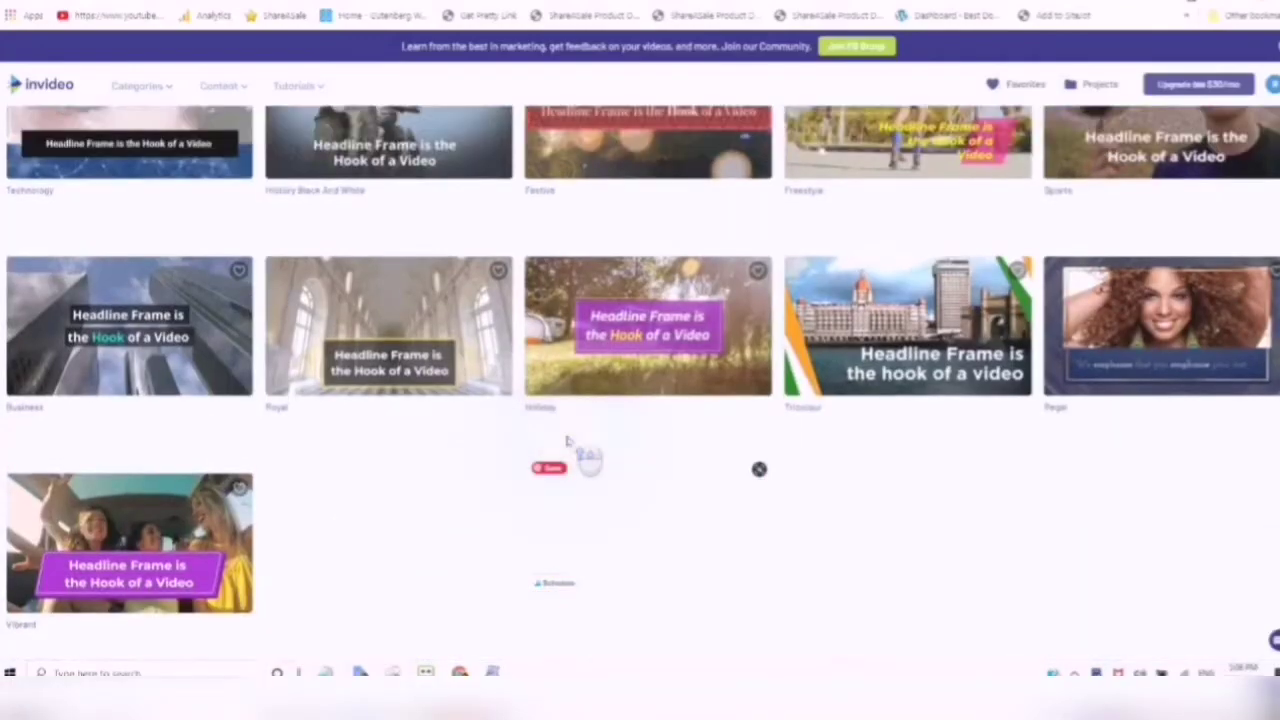
scroll(566, 441, up, 6)
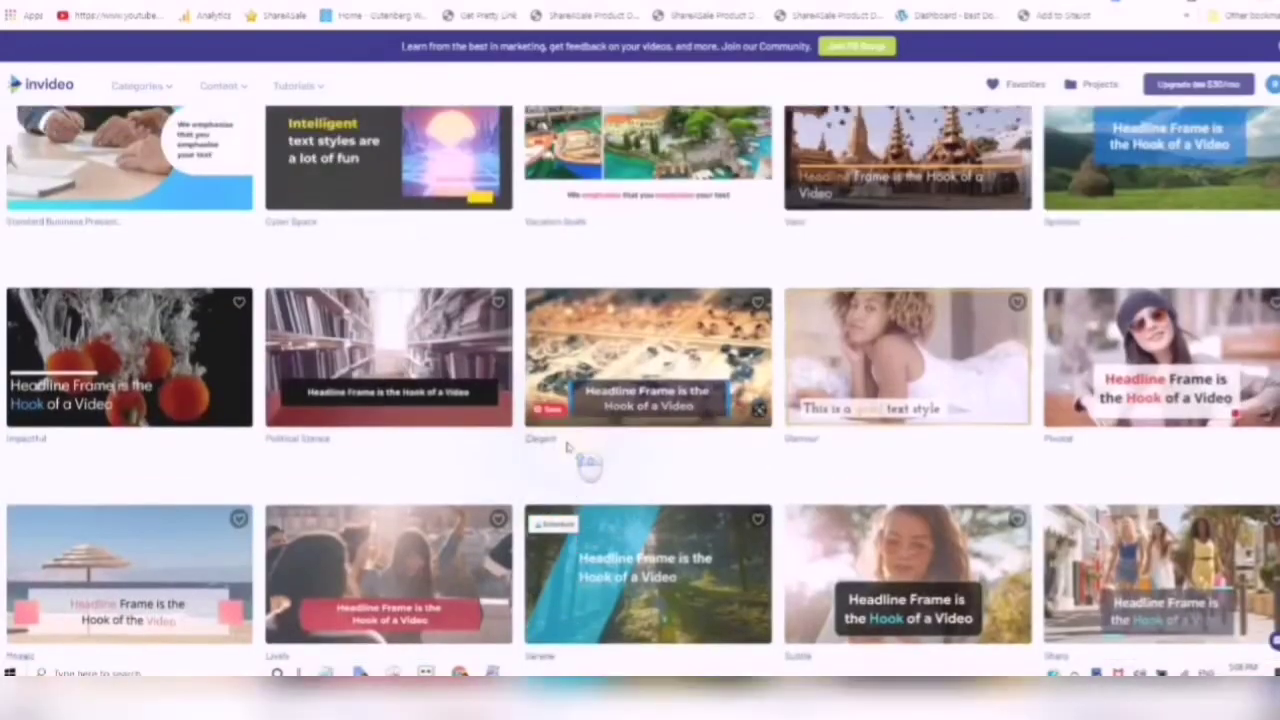
scroll(566, 447, up, 5)
scroll(565, 455, up, 2)
scroll(572, 456, up, 8)
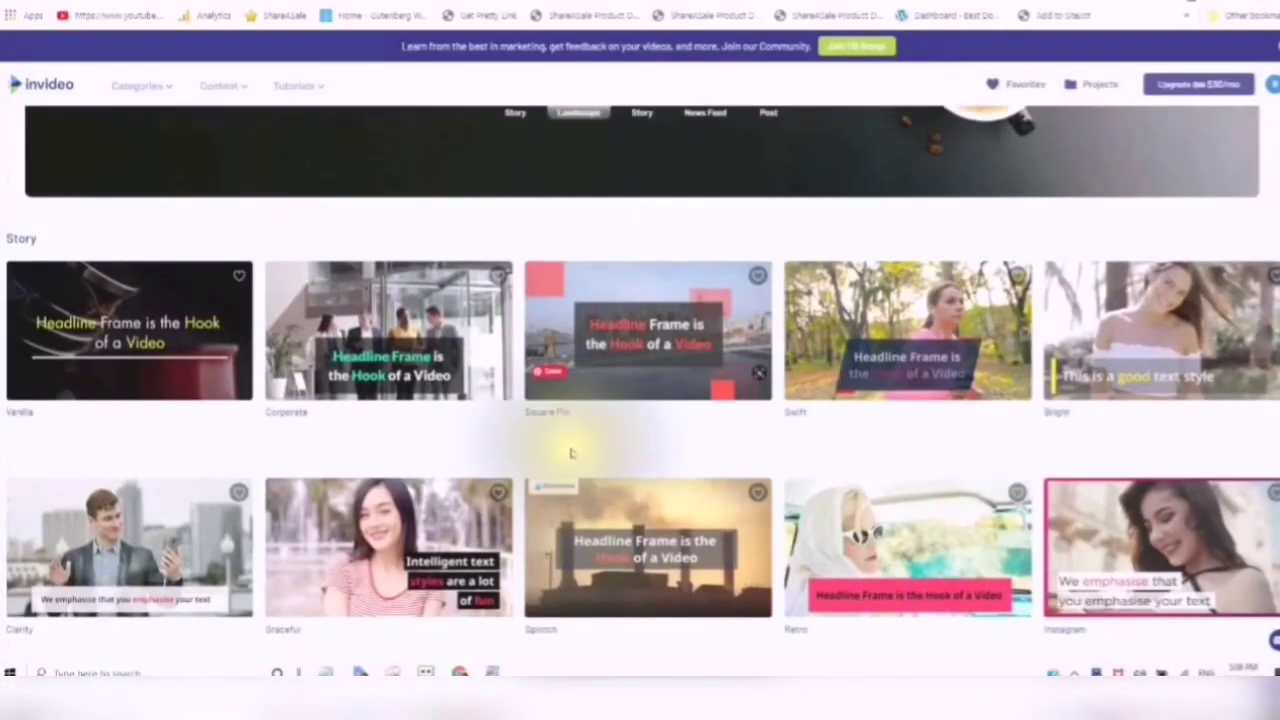
scroll(574, 455, up, 1)
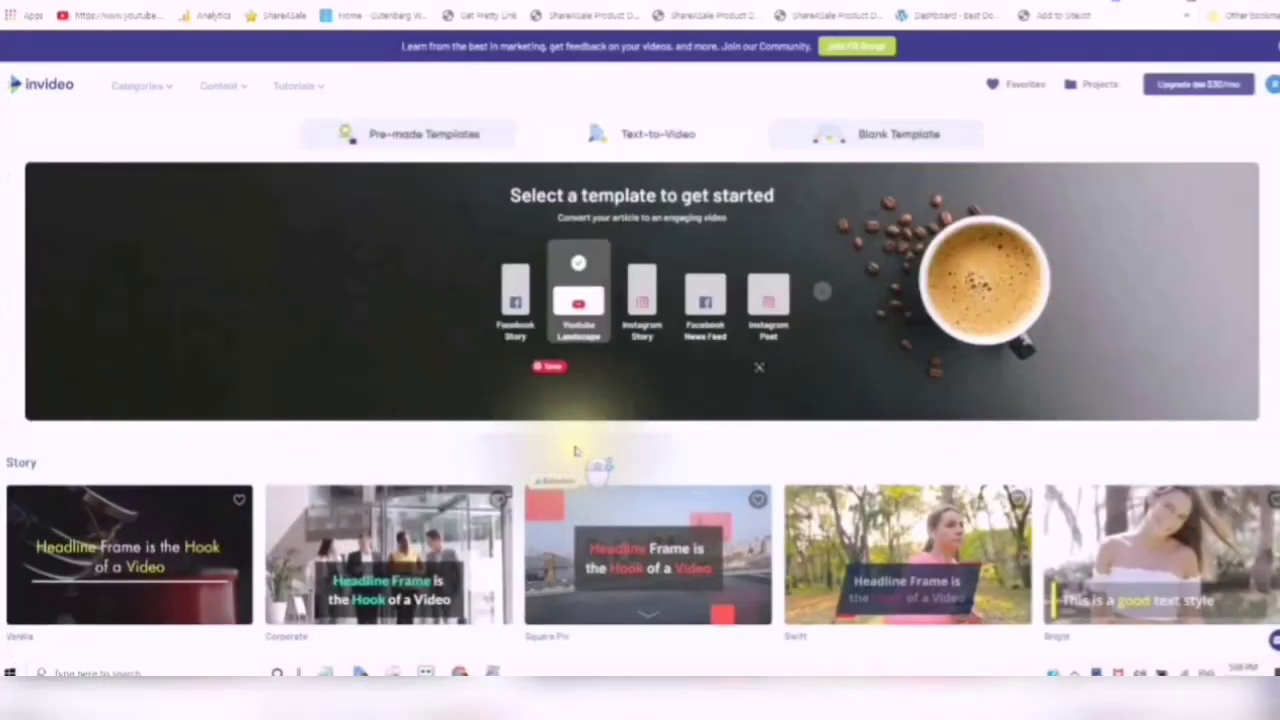
scroll(575, 452, down, 4)
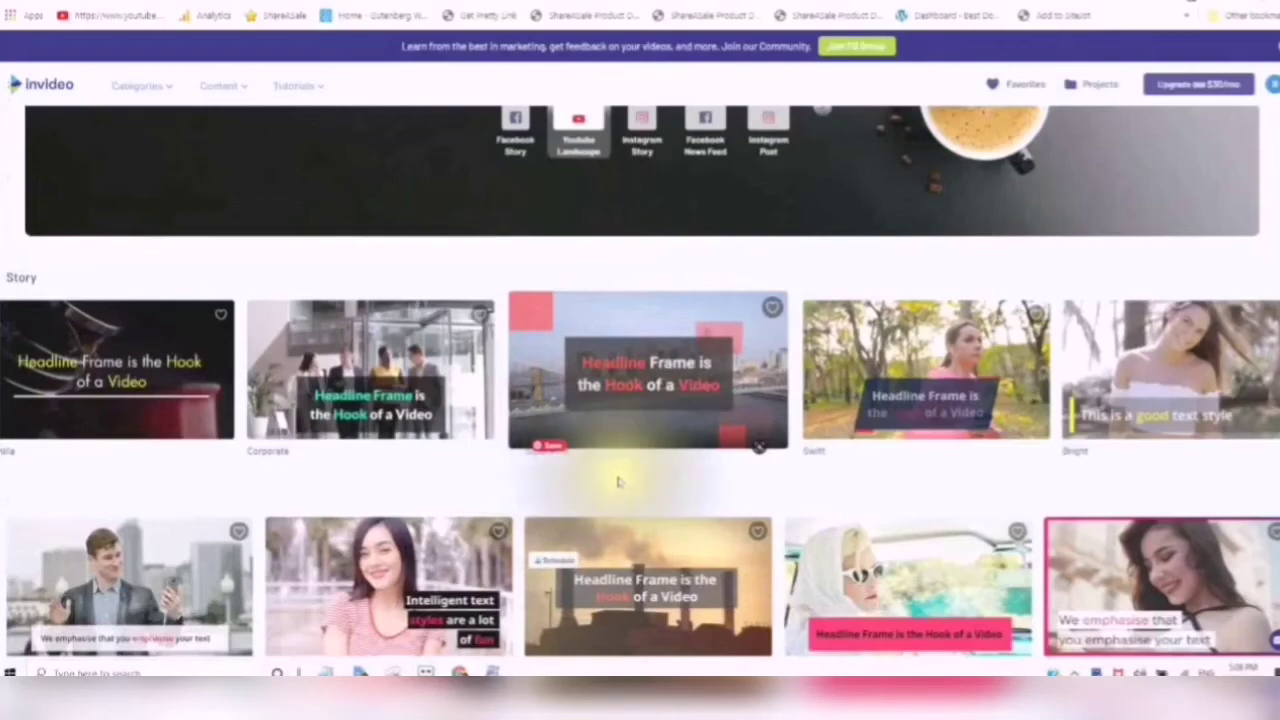
scroll(614, 490, down, 8)
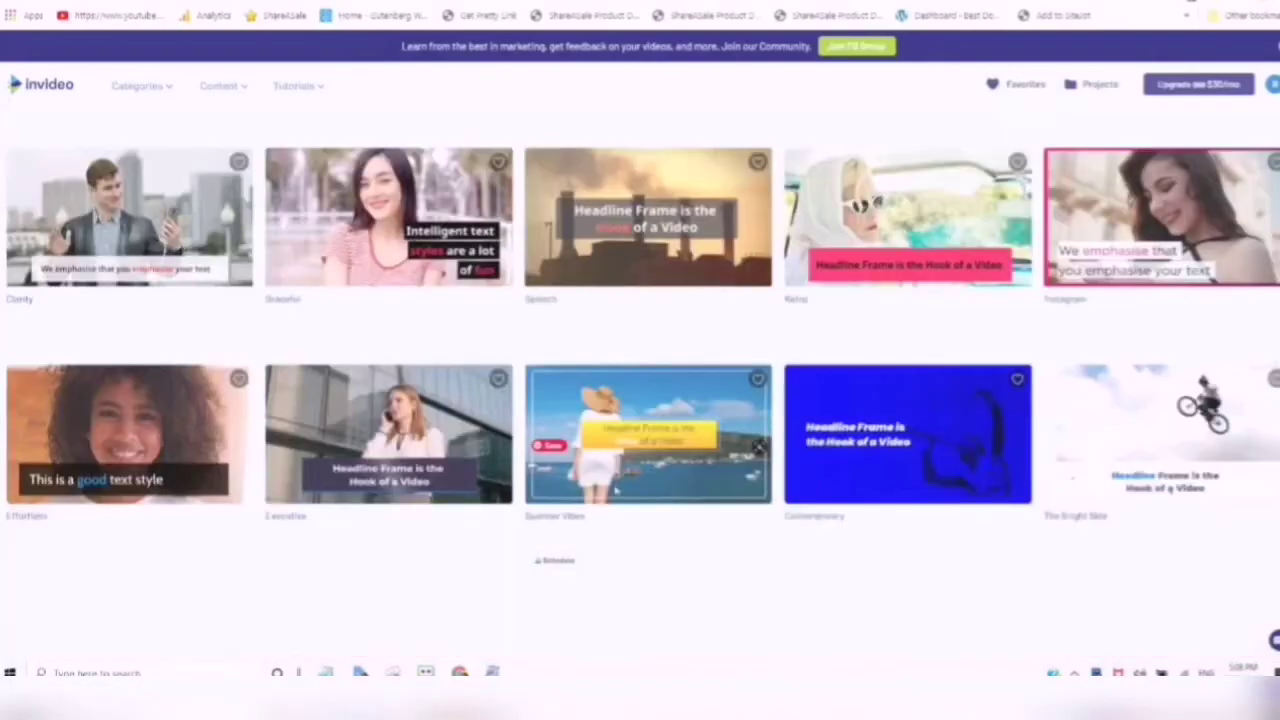
scroll(618, 489, down, 2)
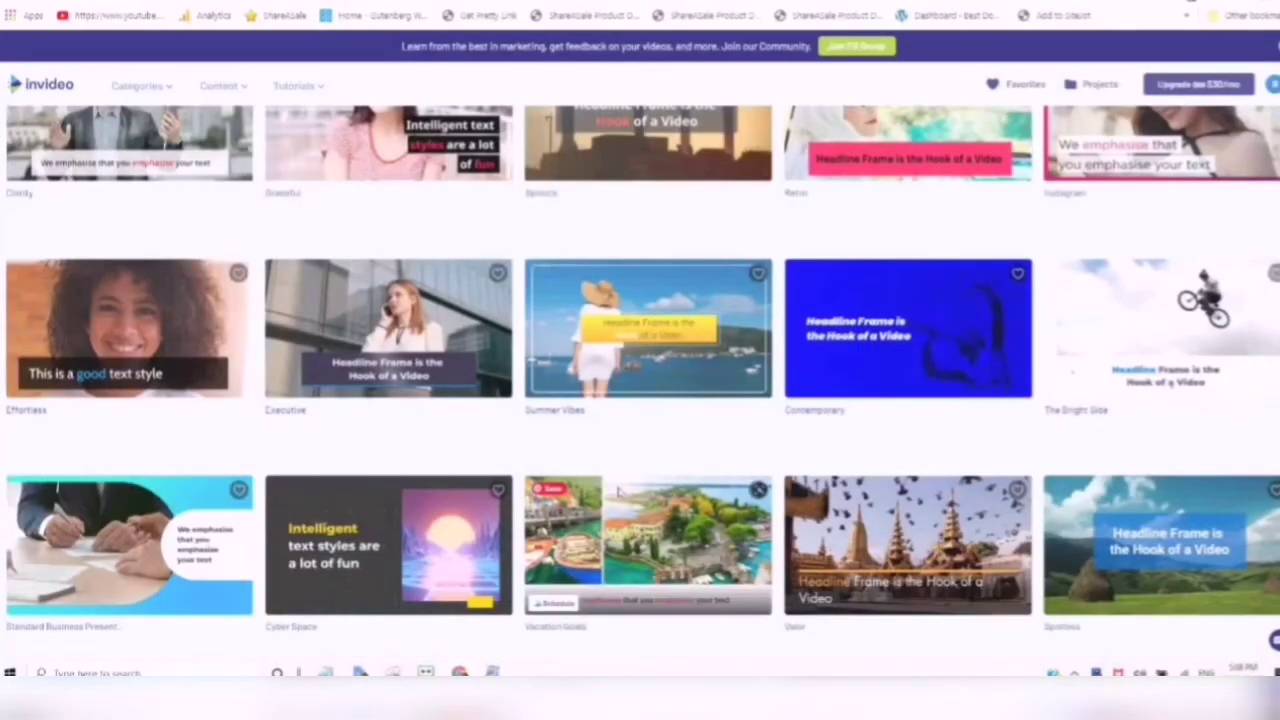
mouse_move(618, 491)
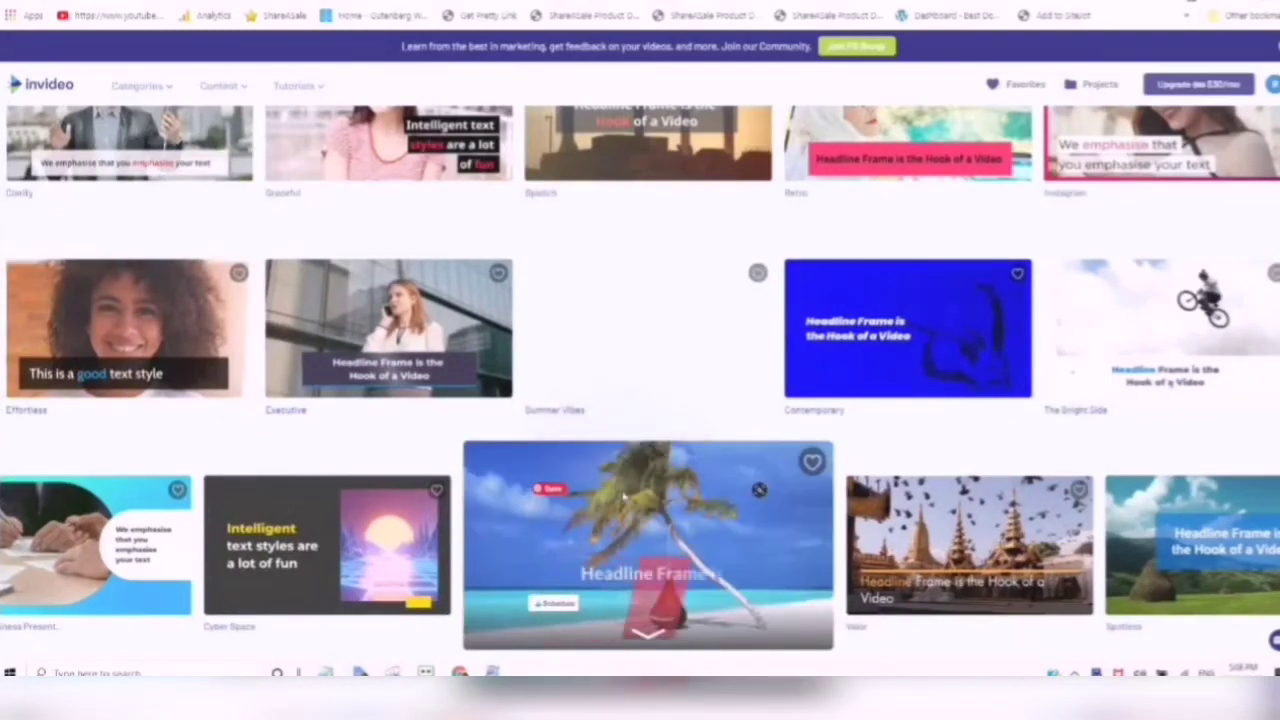
scroll(622, 496, down, 2)
scroll(624, 498, down, 4)
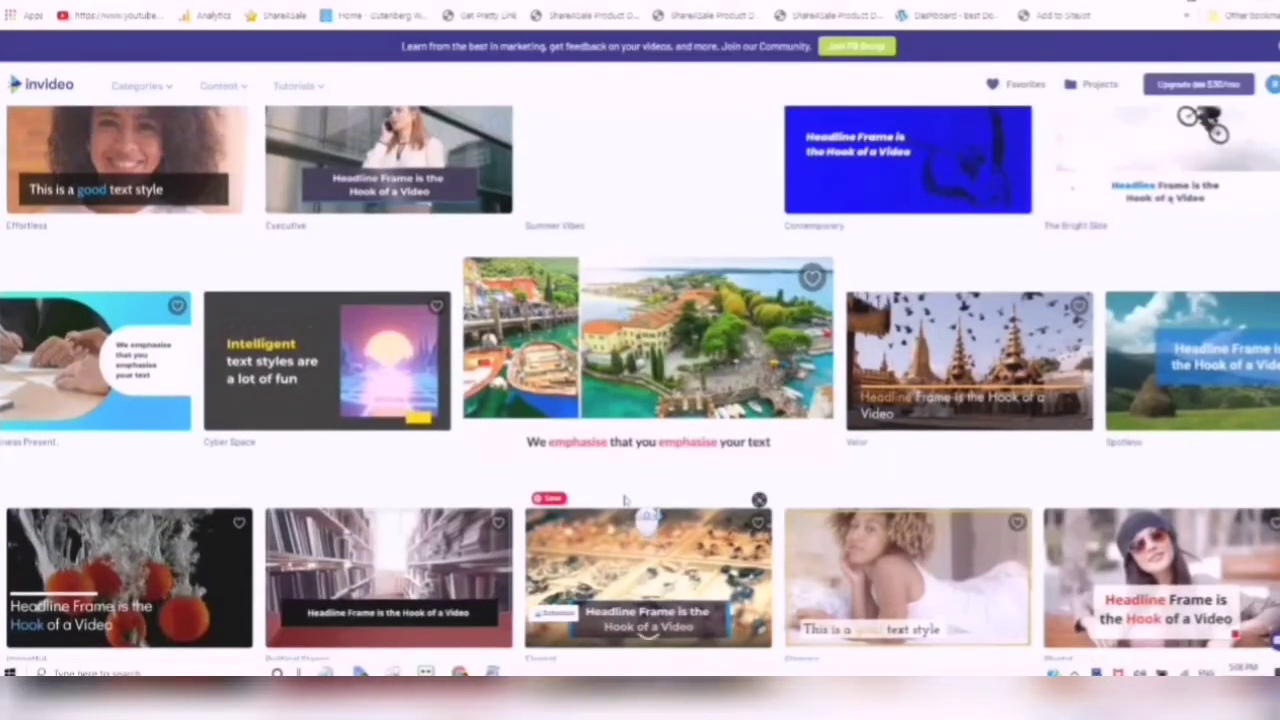
scroll(623, 503, down, 1)
scroll(620, 505, down, 2)
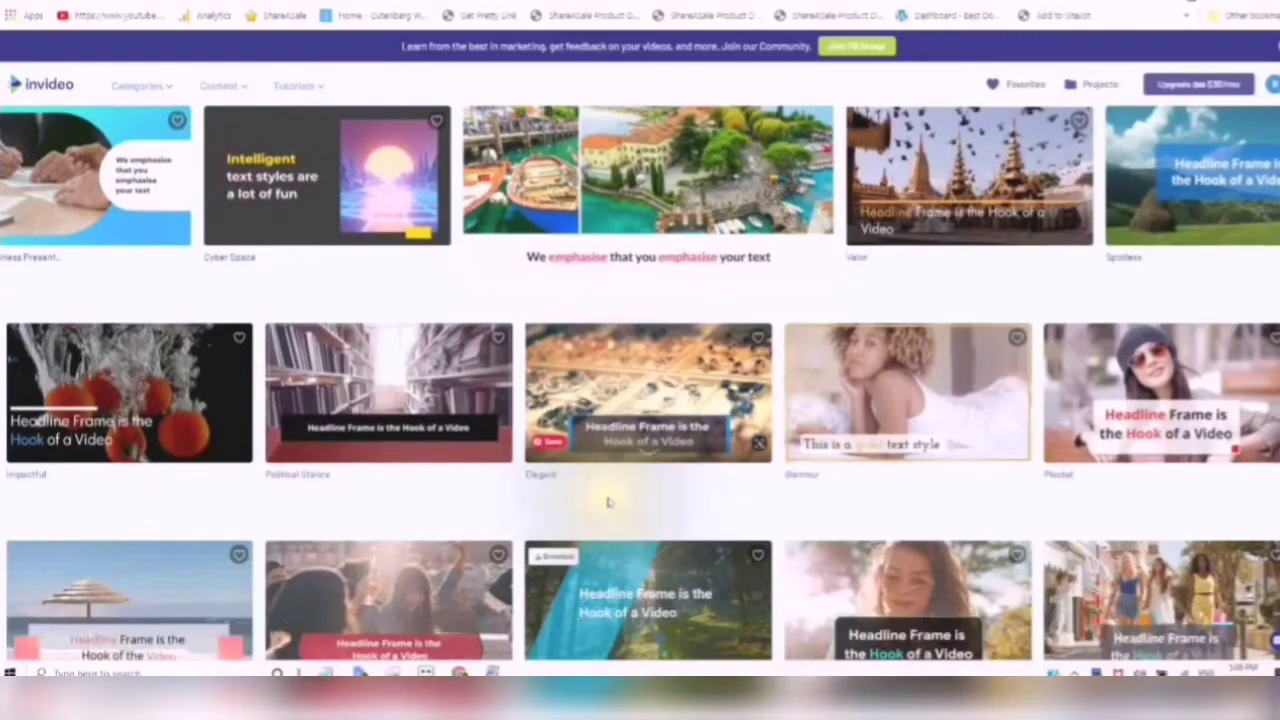
scroll(607, 502, down, 2)
mouse_move(648, 385)
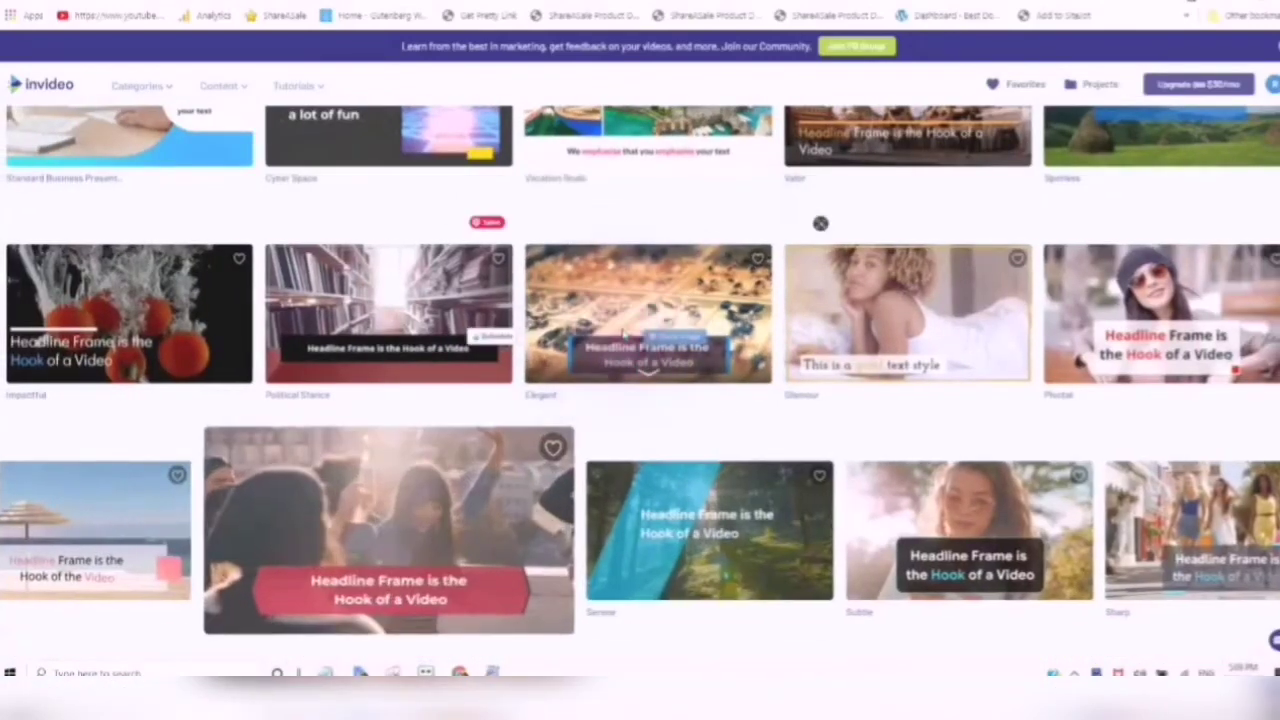
mouse_move(660, 410)
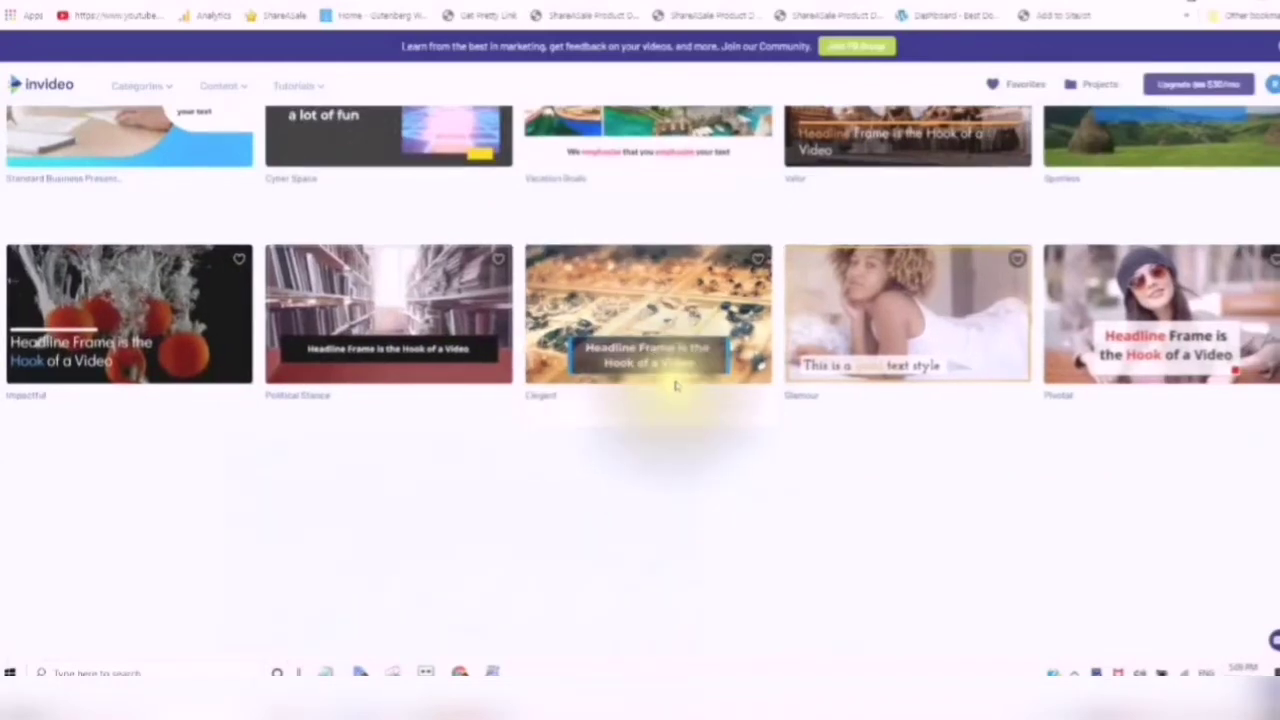
- Preview the Elegant template and start a new video with it
click(667, 388)
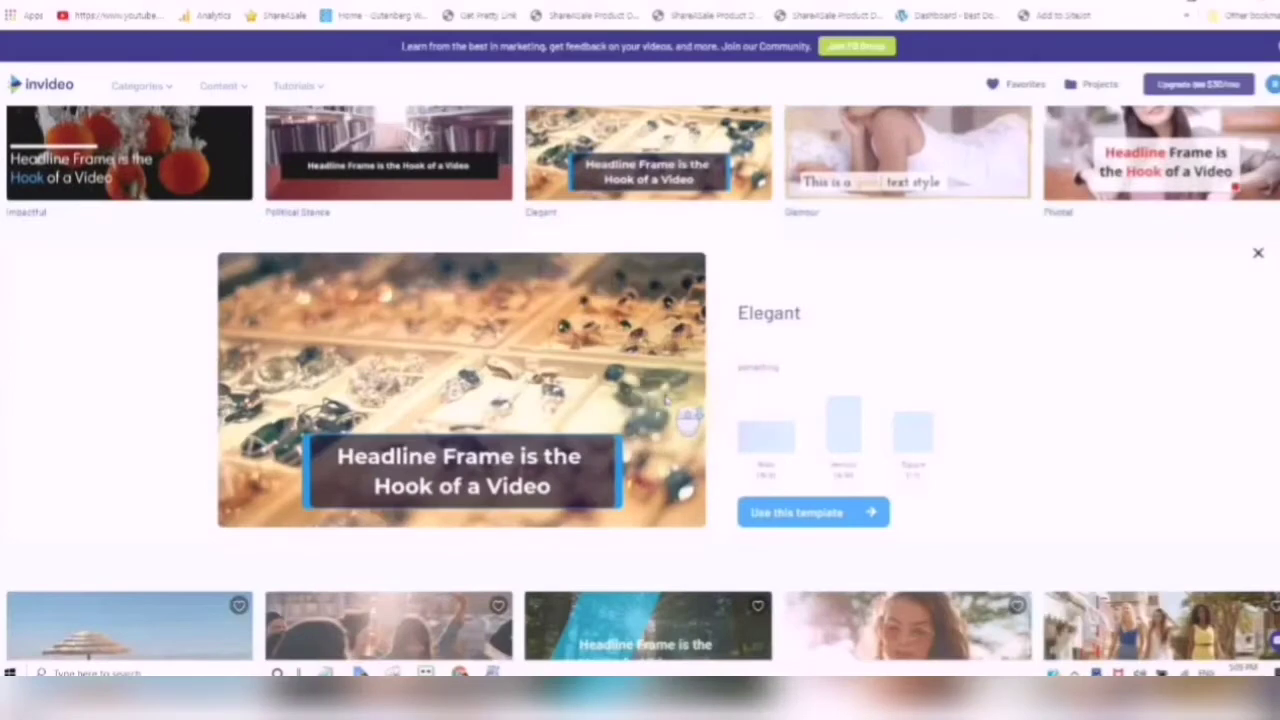
scroll(667, 400, down, 2)
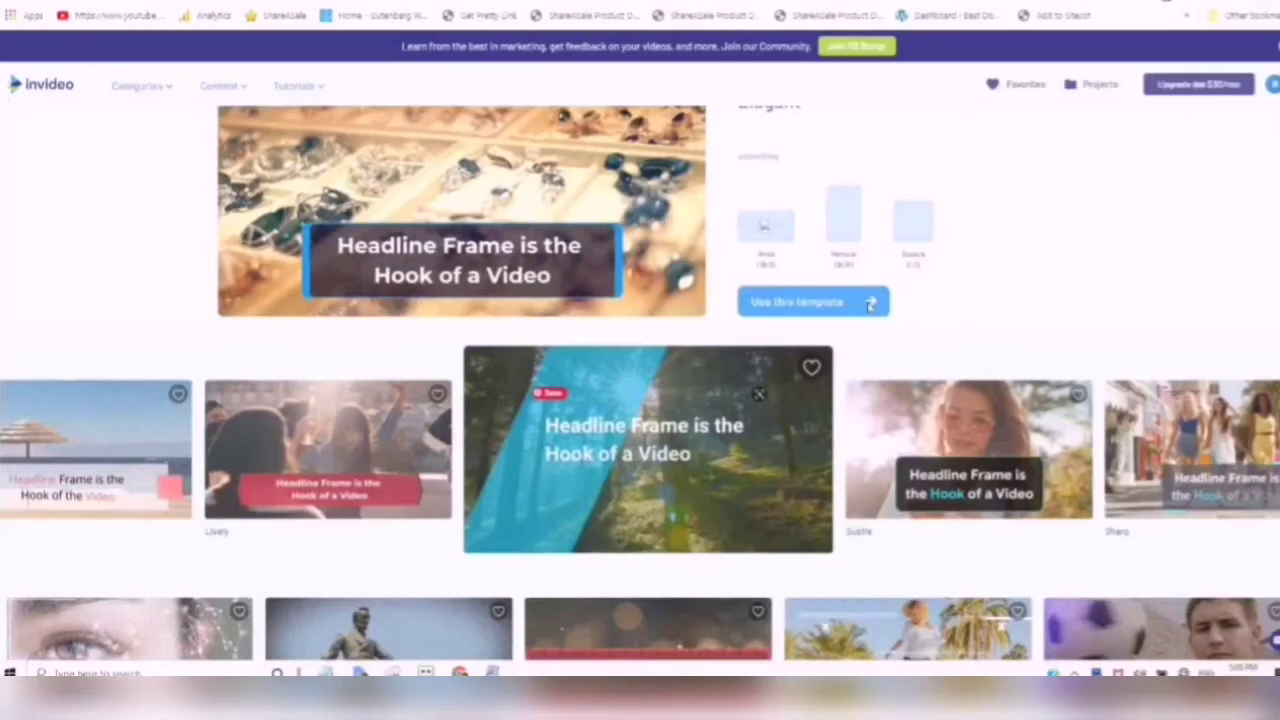
click(871, 305)
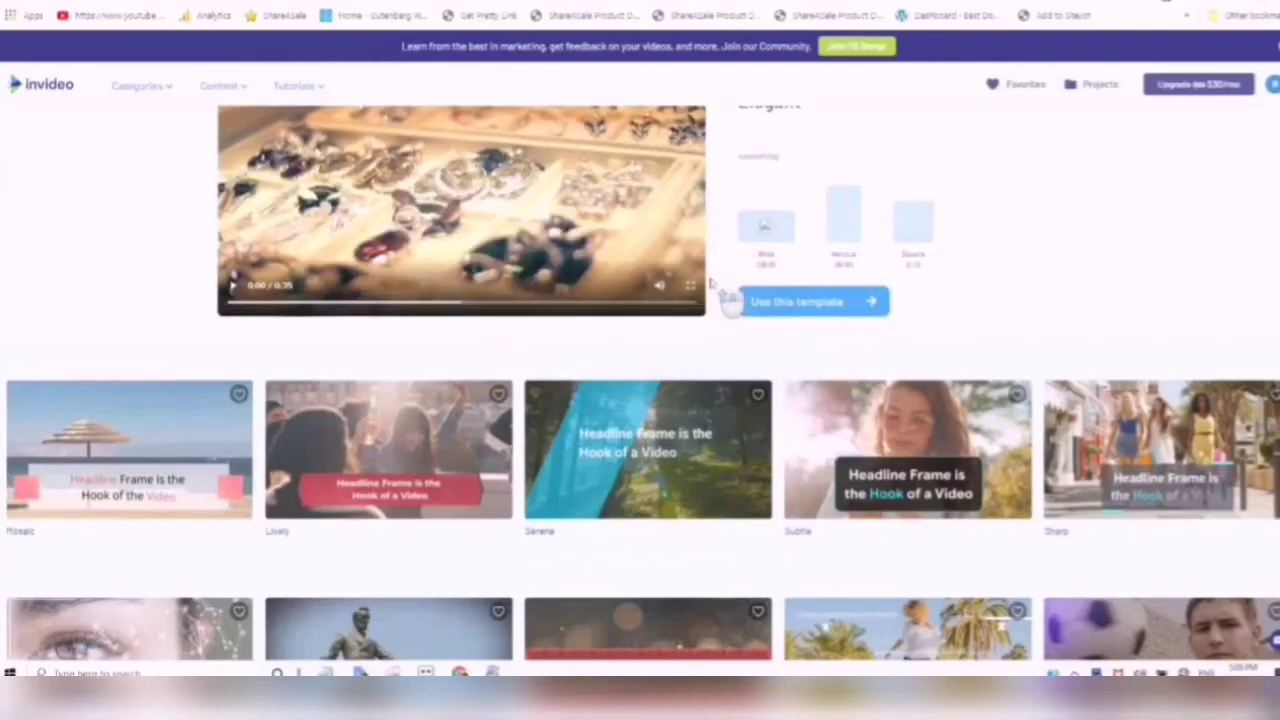
scroll(716, 292, up, 2)
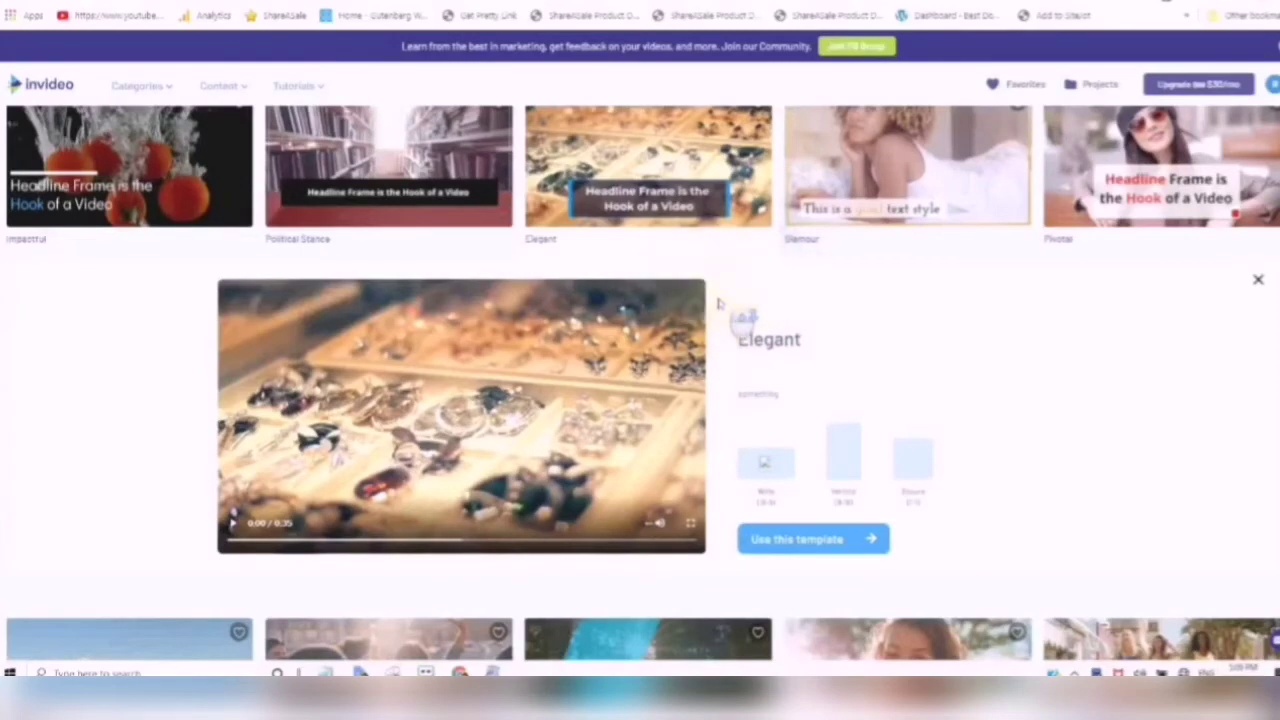
scroll(247, 527, up, 1)
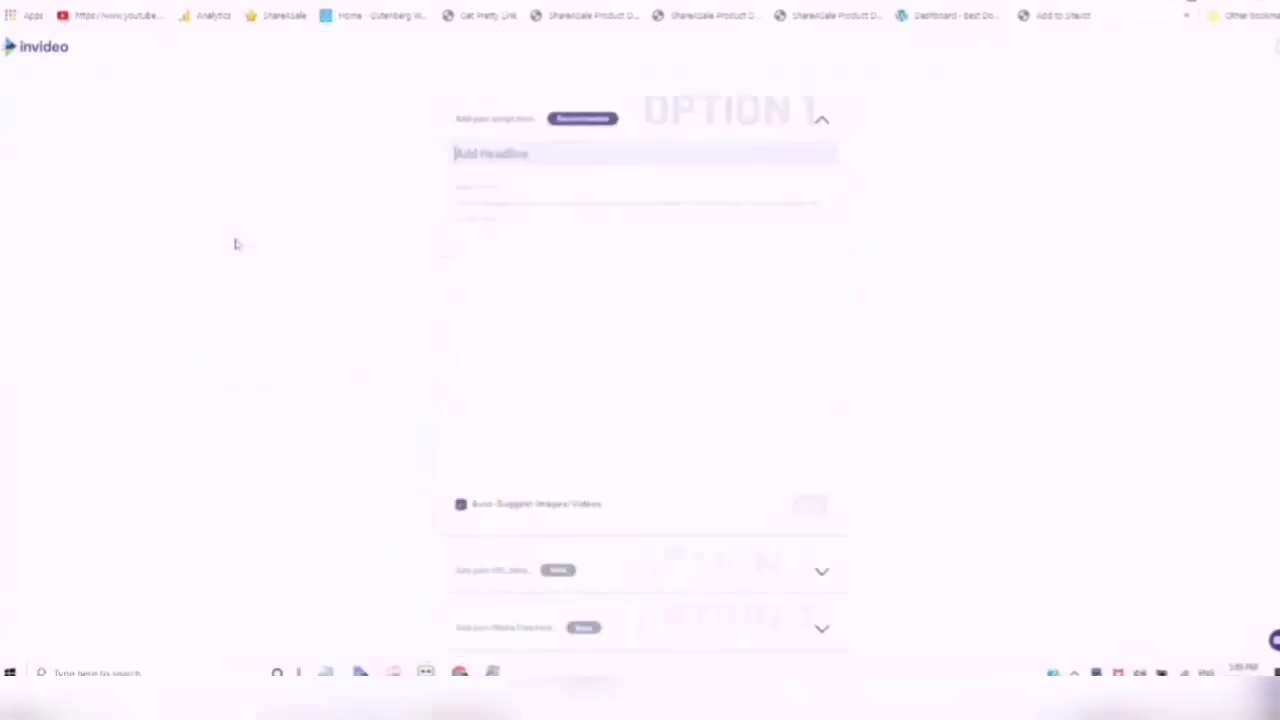
- Collapse the script entry option and expand Option 2, 'Add your URL here'
click(470, 153)
click(443, 157)
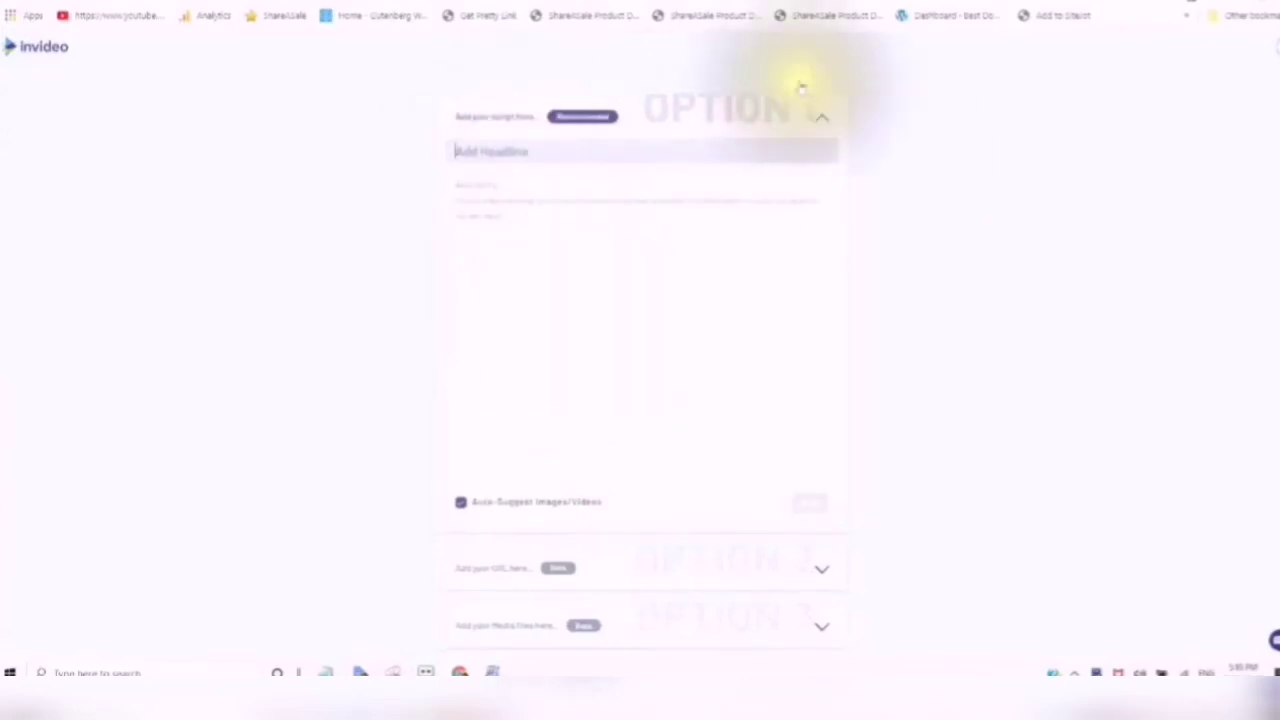
click(821, 120)
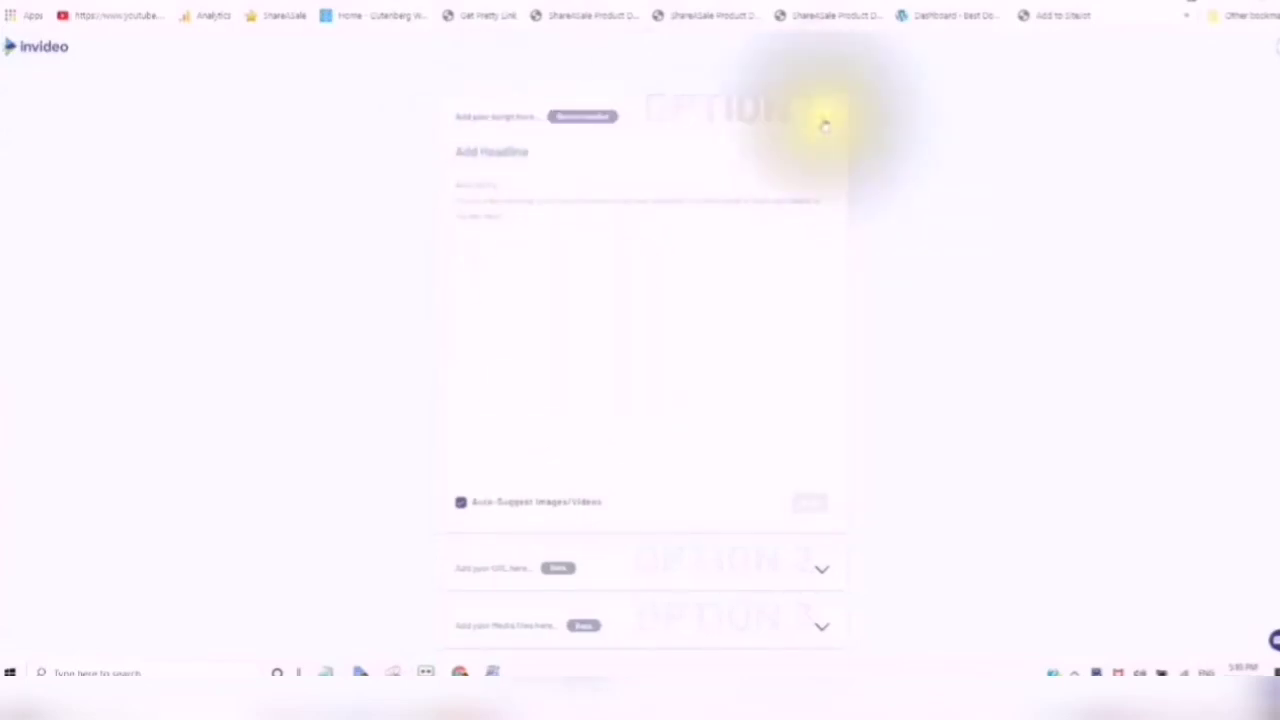
click(821, 122)
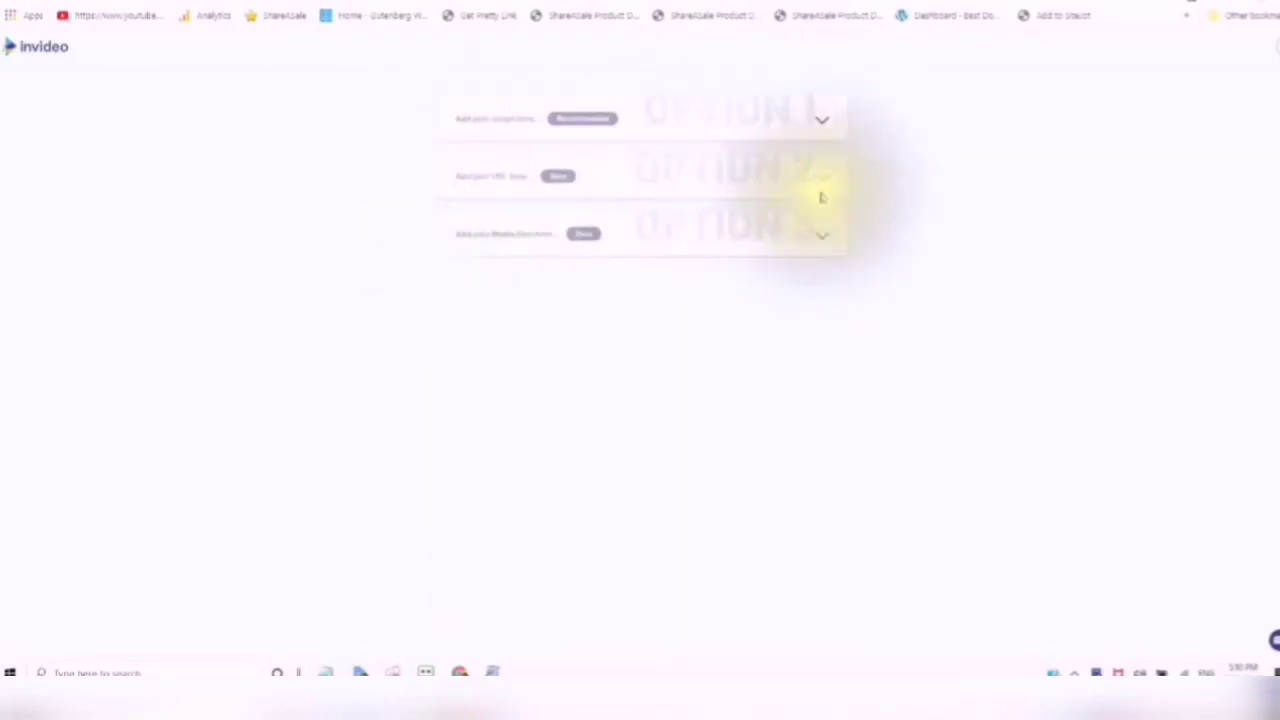
click(477, 184)
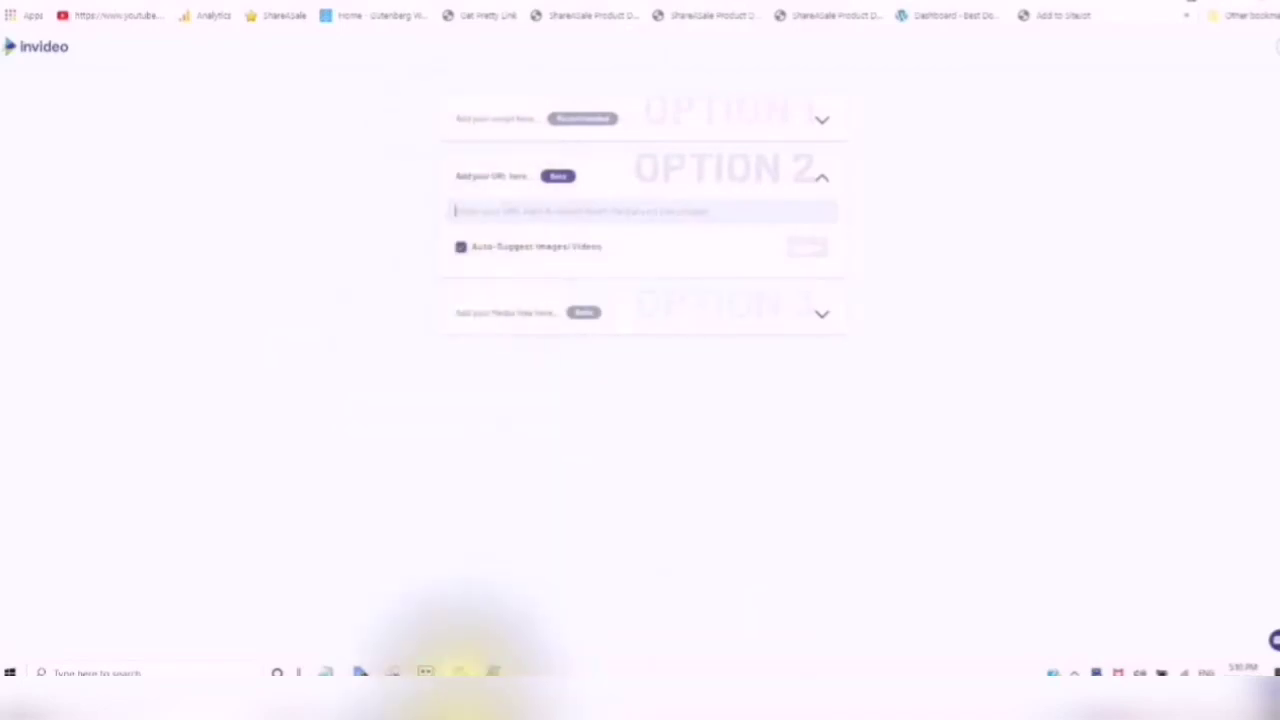
- Switch to the Chrome window and the blog post's tab
click(459, 670)
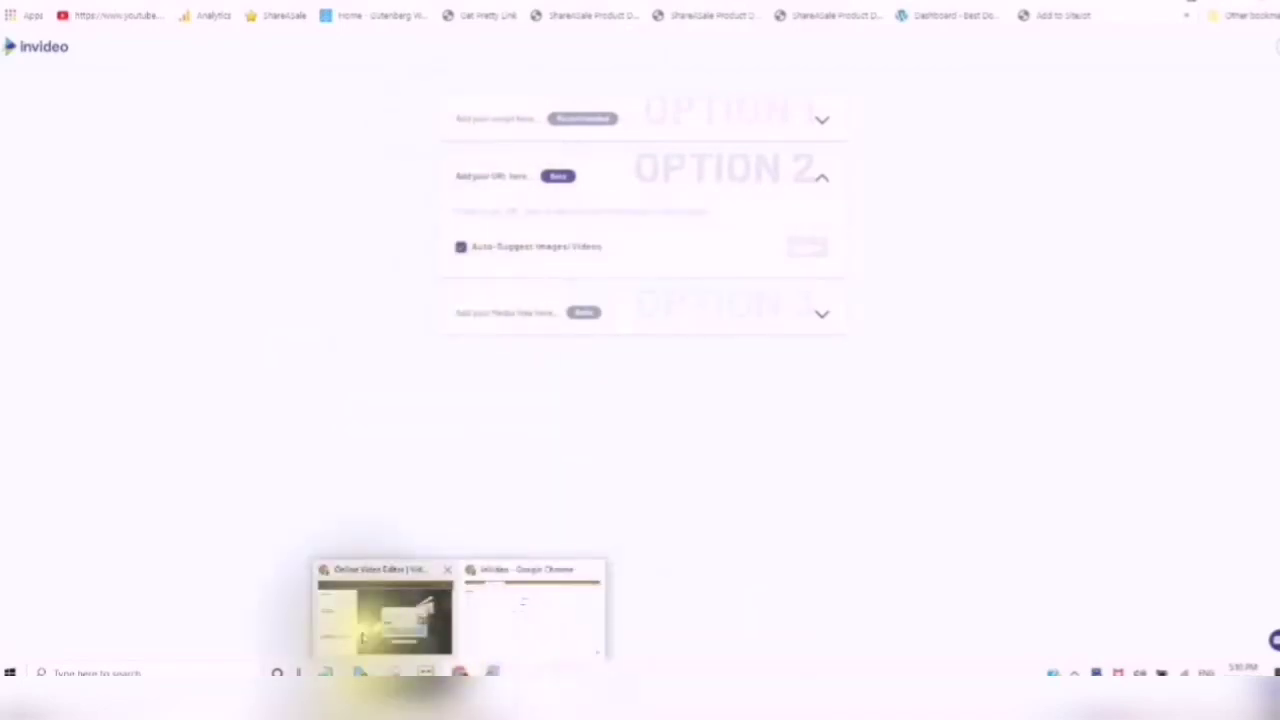
mouse_move(390, 615)
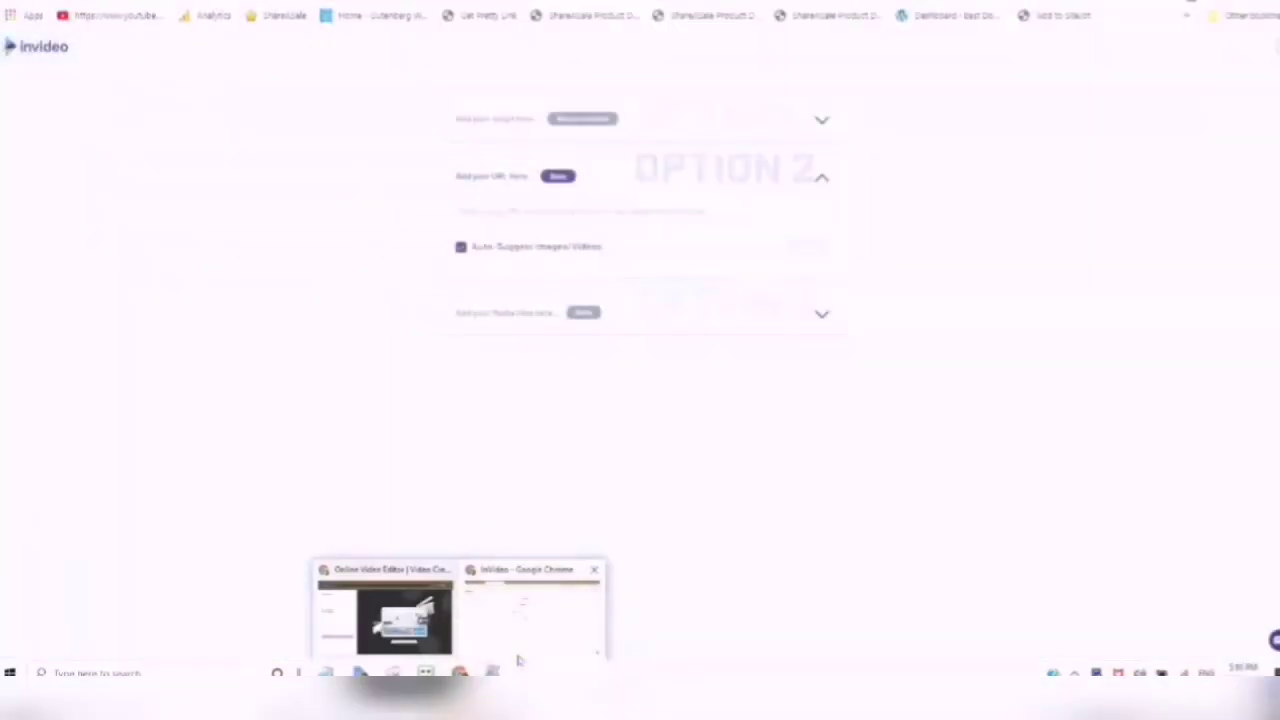
click(519, 656)
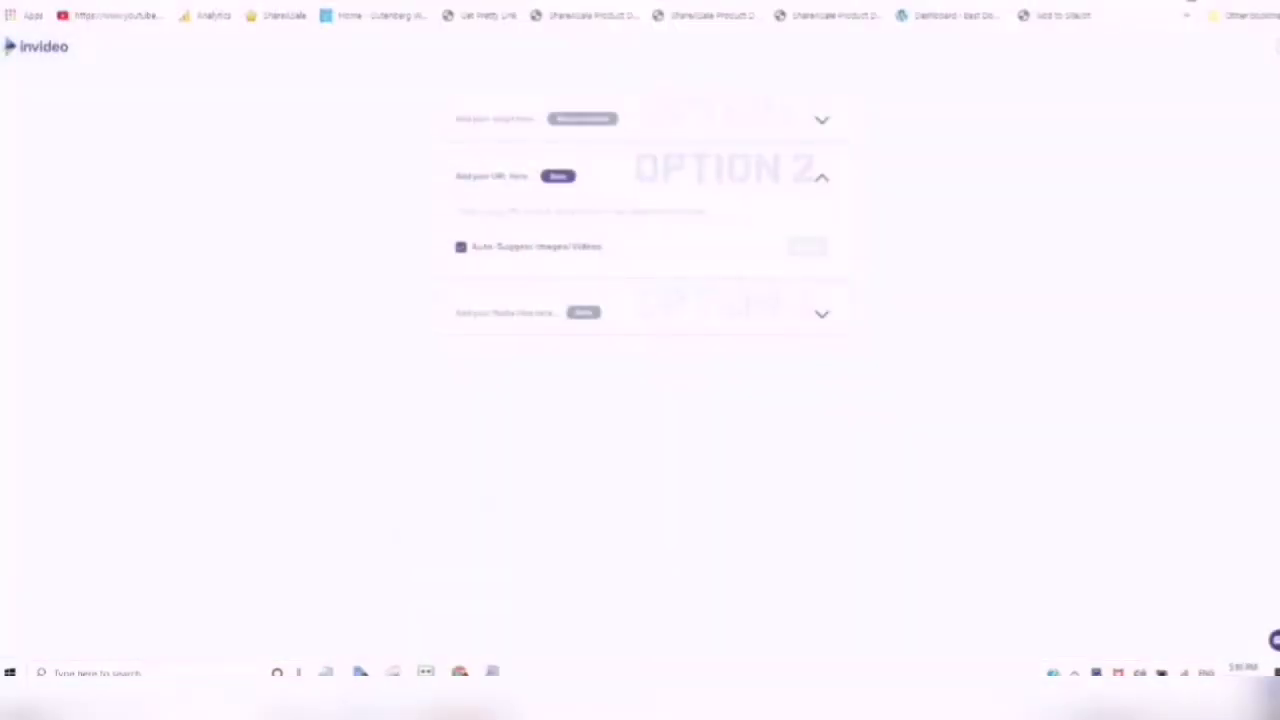
click(110, 5)
- Copy the ShareASale blog post's URL from the browser address bar
click(456, 211)
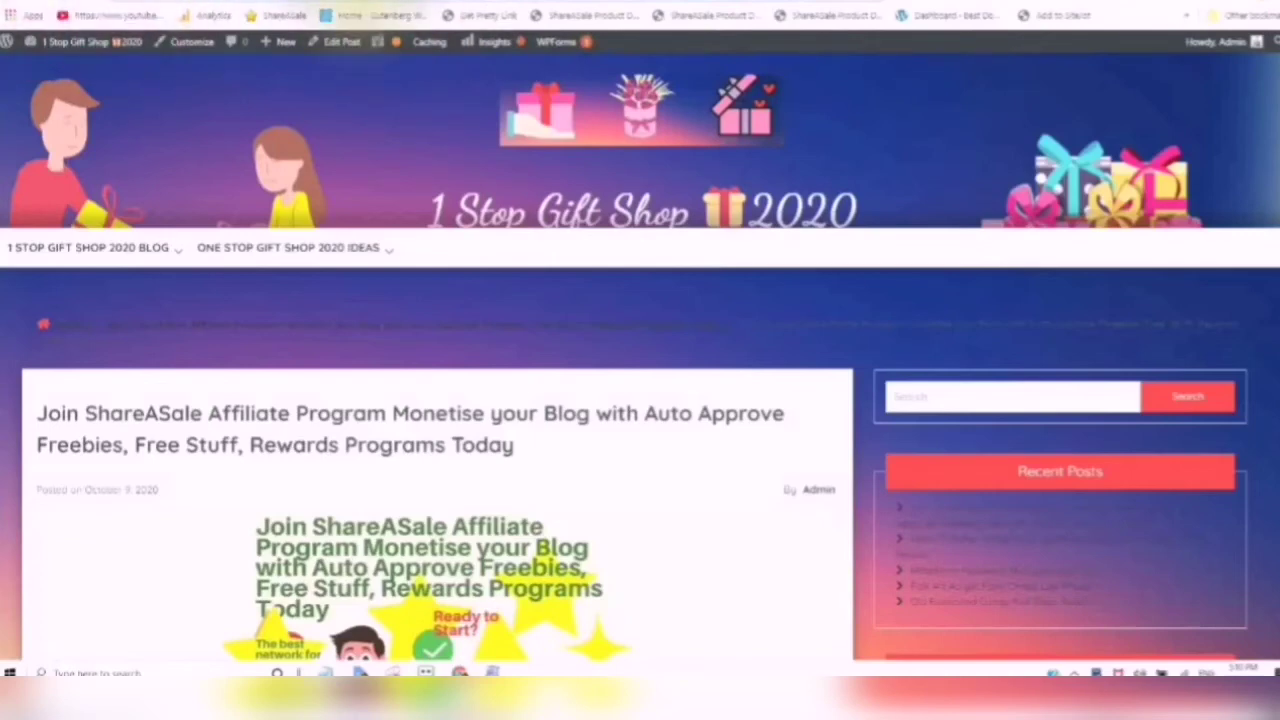
right_click(372, 15)
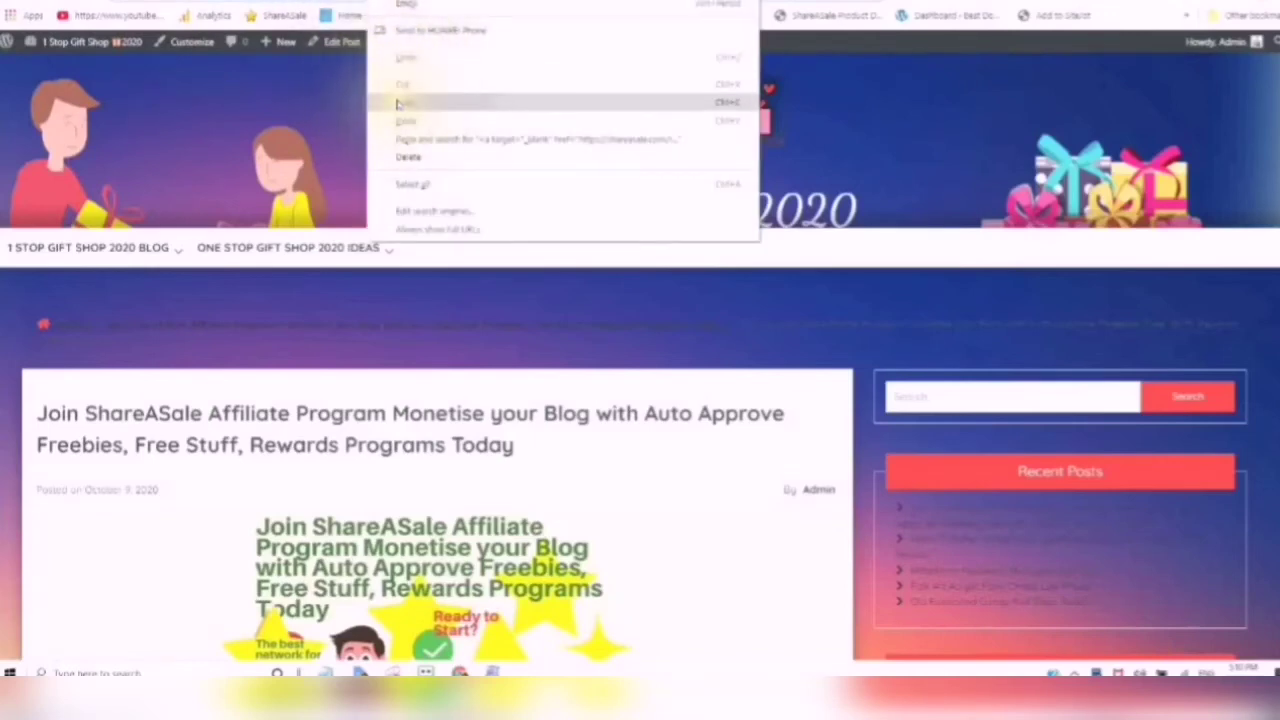
click(397, 97)
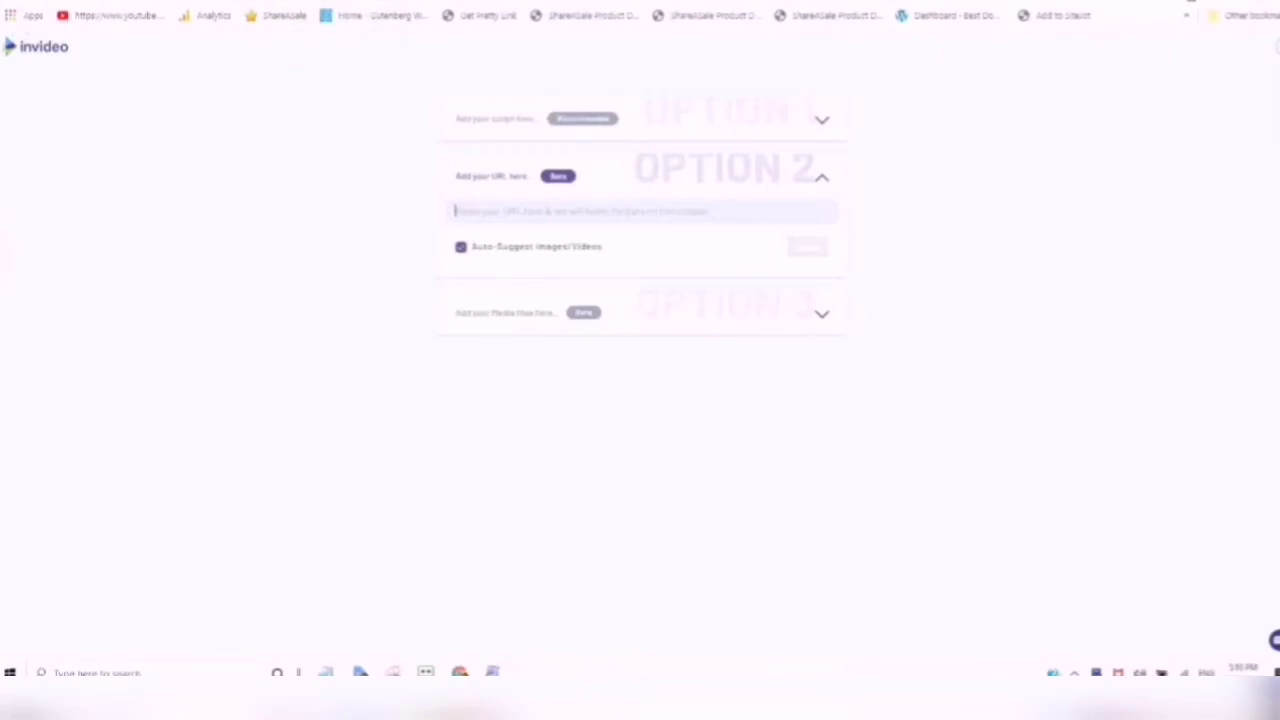
- Paste the post URL as plain text, untick Auto-Suggest Images/Videos, and Fetch
right_click(445, 215)
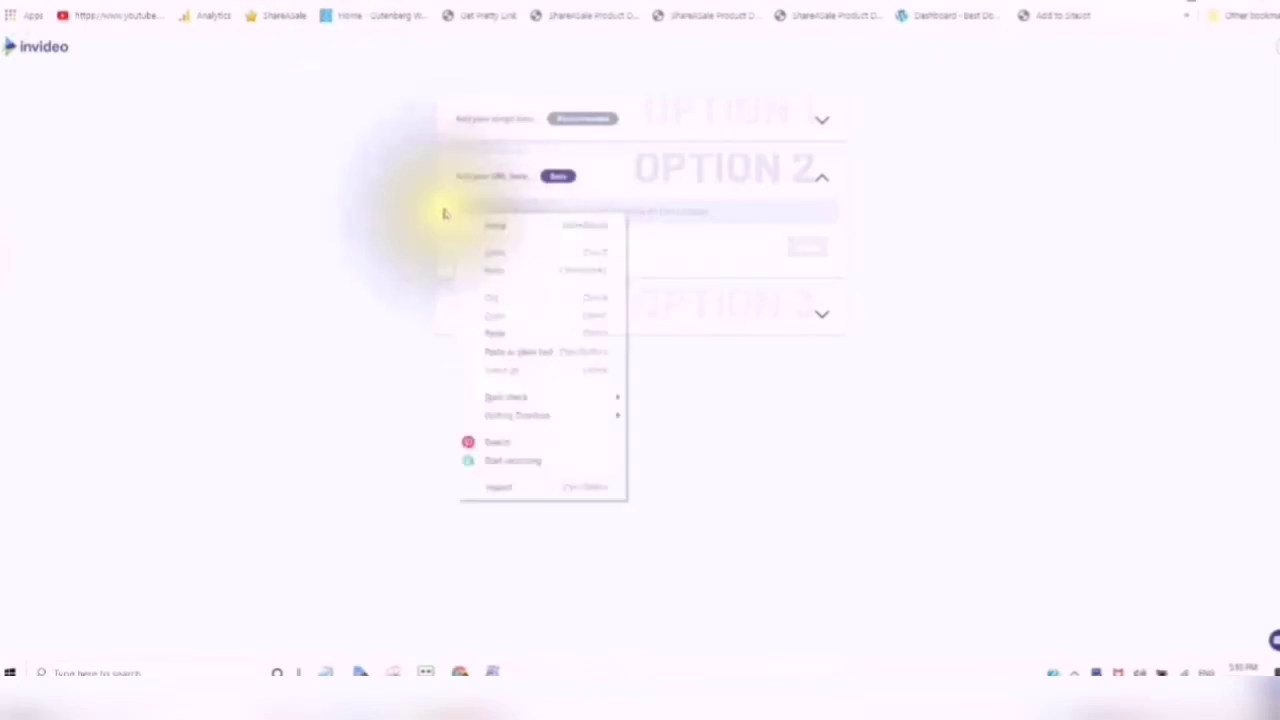
click(487, 348)
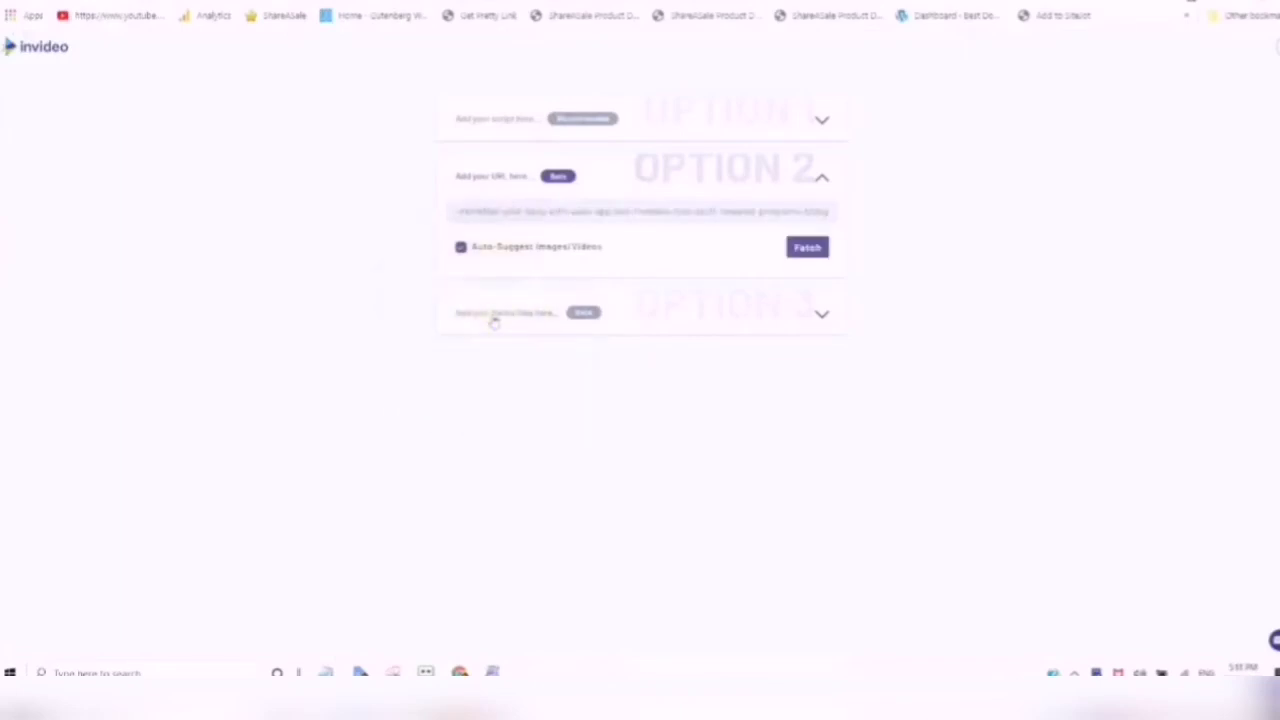
click(484, 252)
click(810, 250)
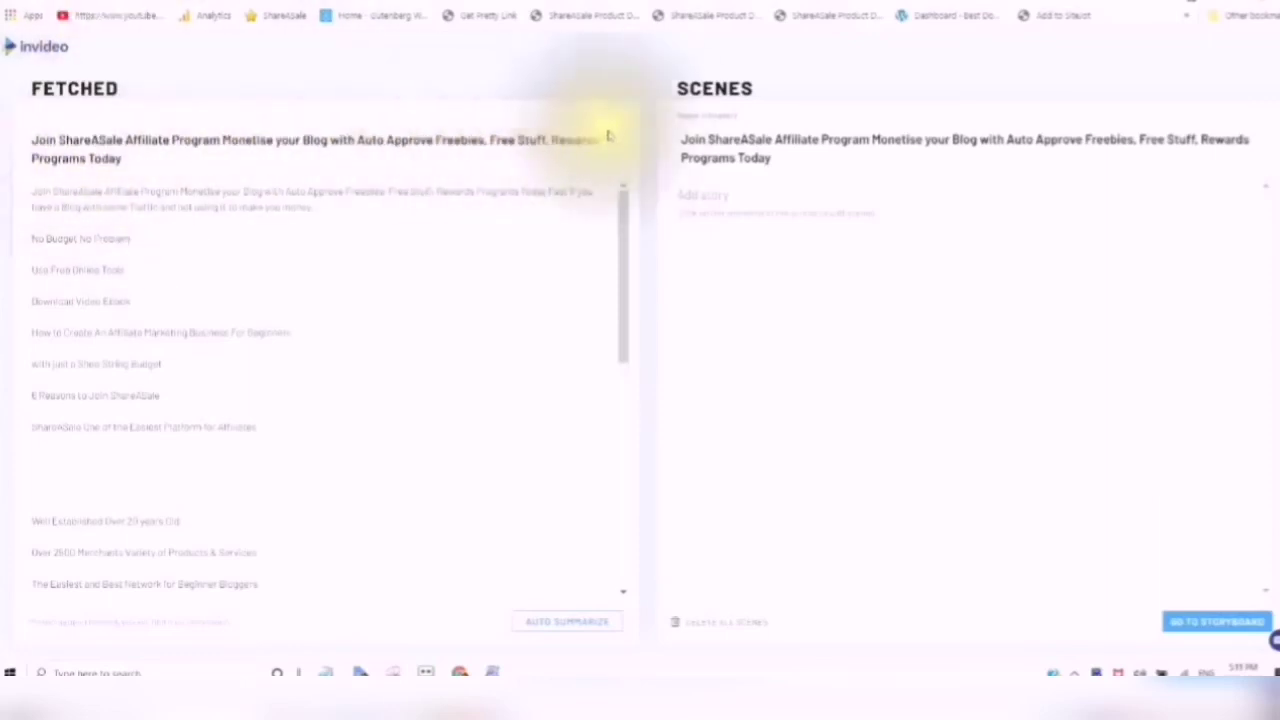
- Add the opening paragraph and 'Using Text Banners and Promotional Tools' as scenes
drag(593, 205, 31, 191)
drag(189, 189, 245, 507)
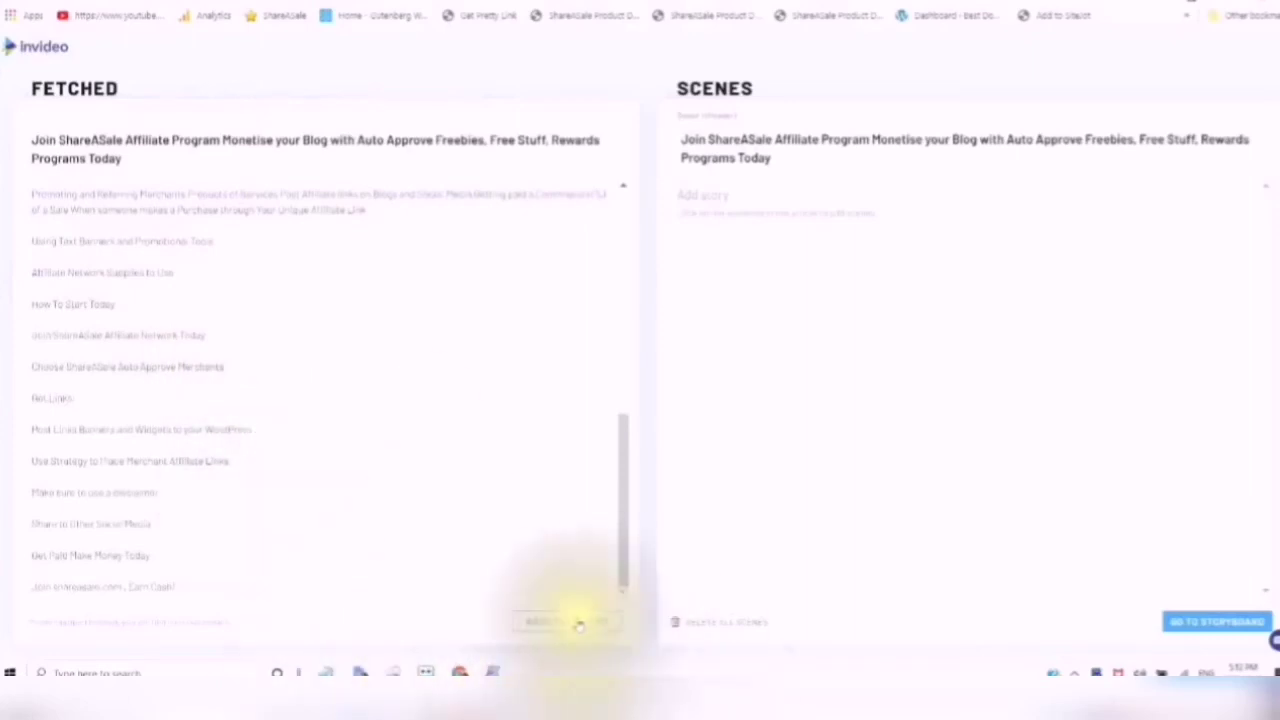
click(522, 632)
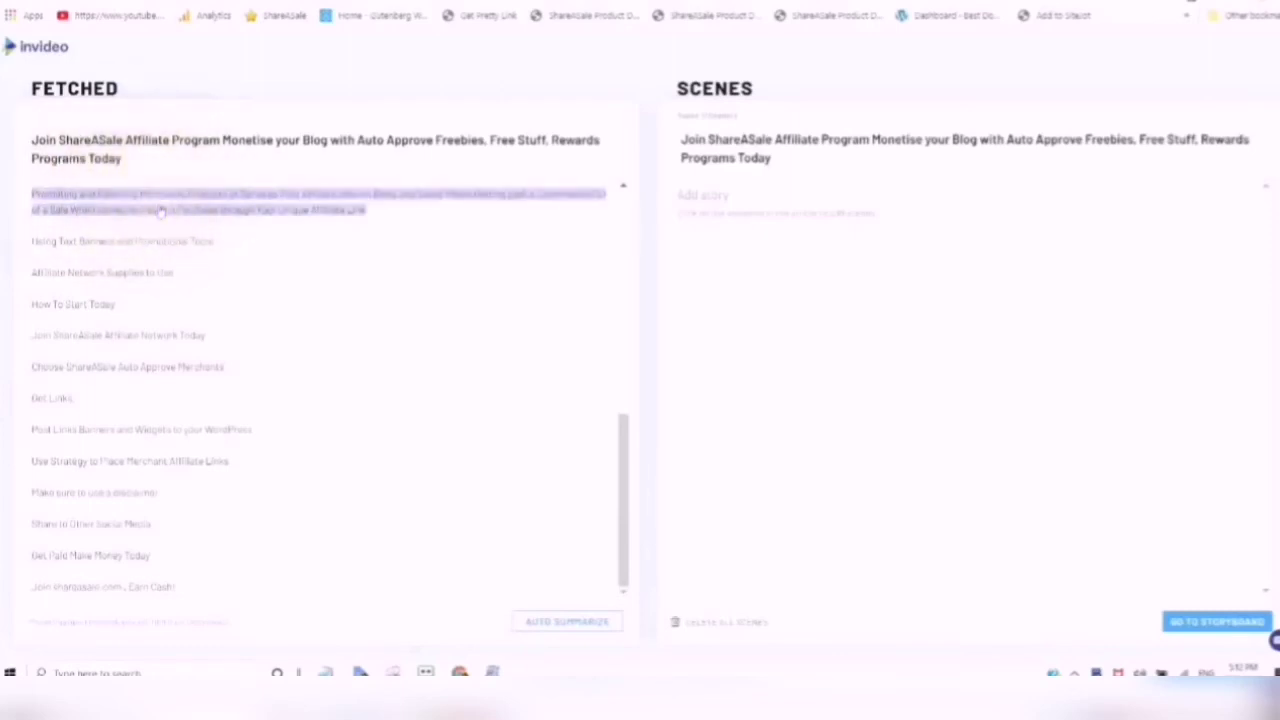
click(156, 212)
click(150, 203)
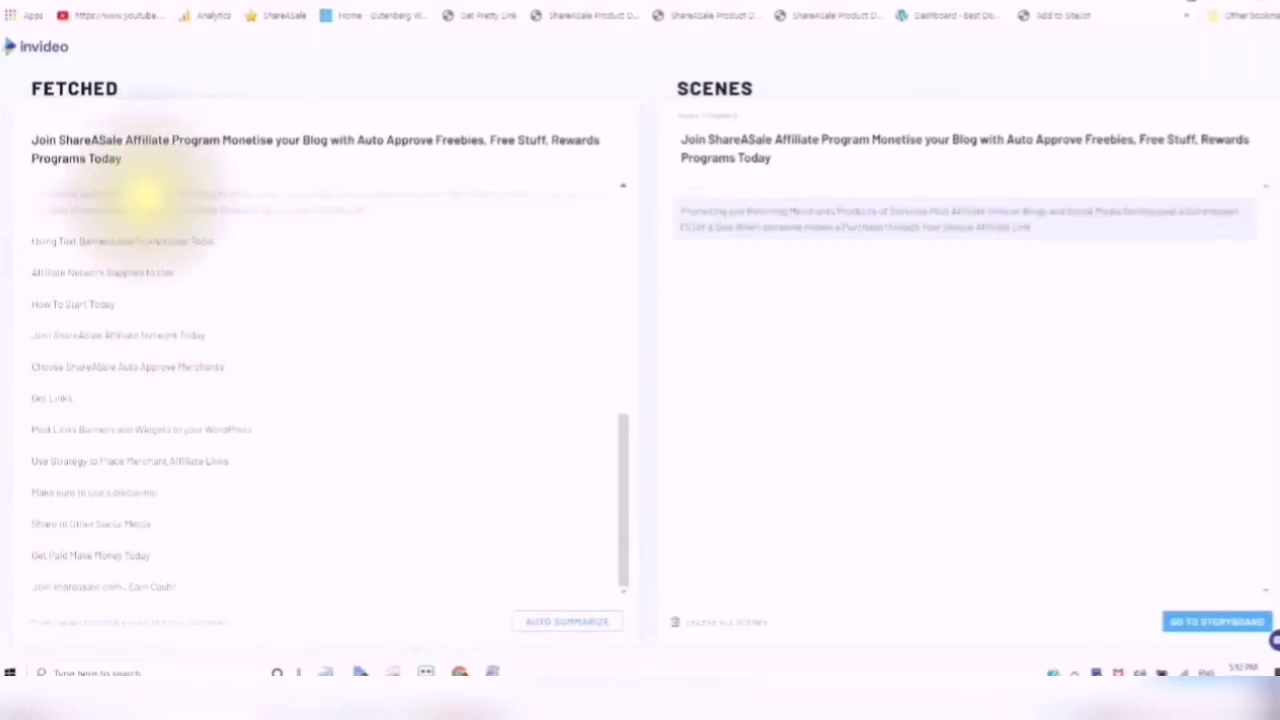
click(163, 243)
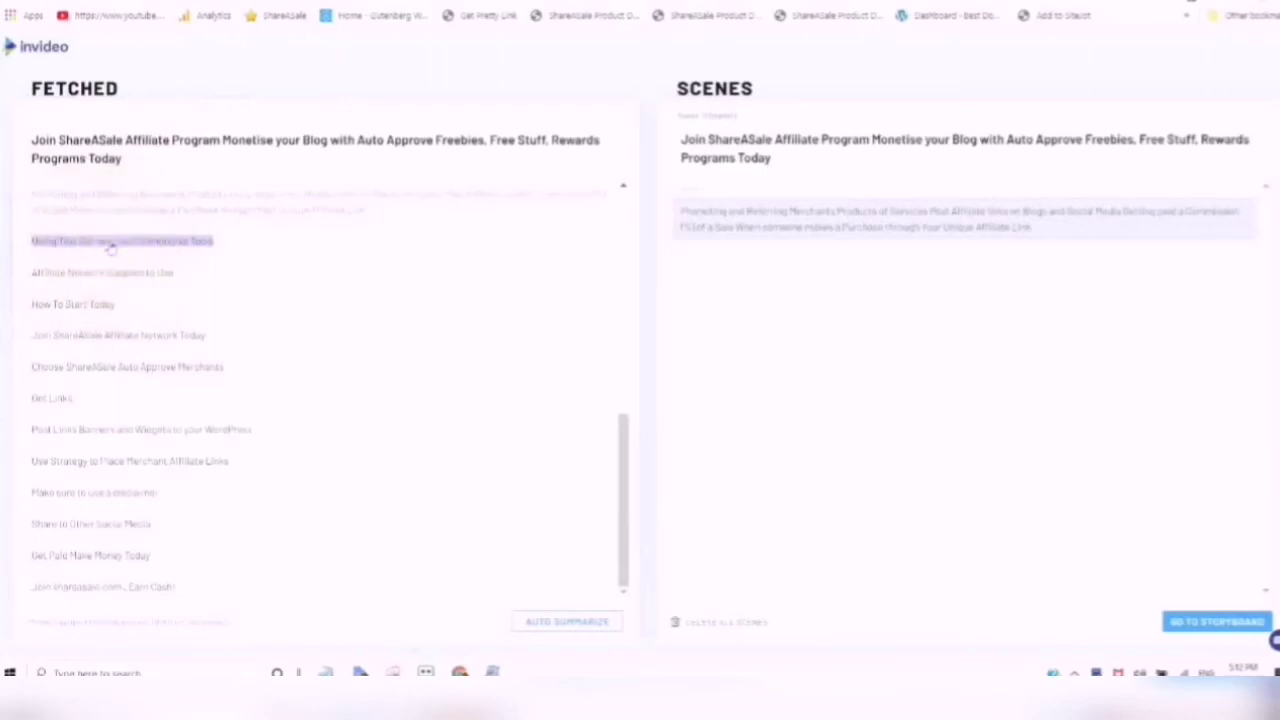
click(114, 241)
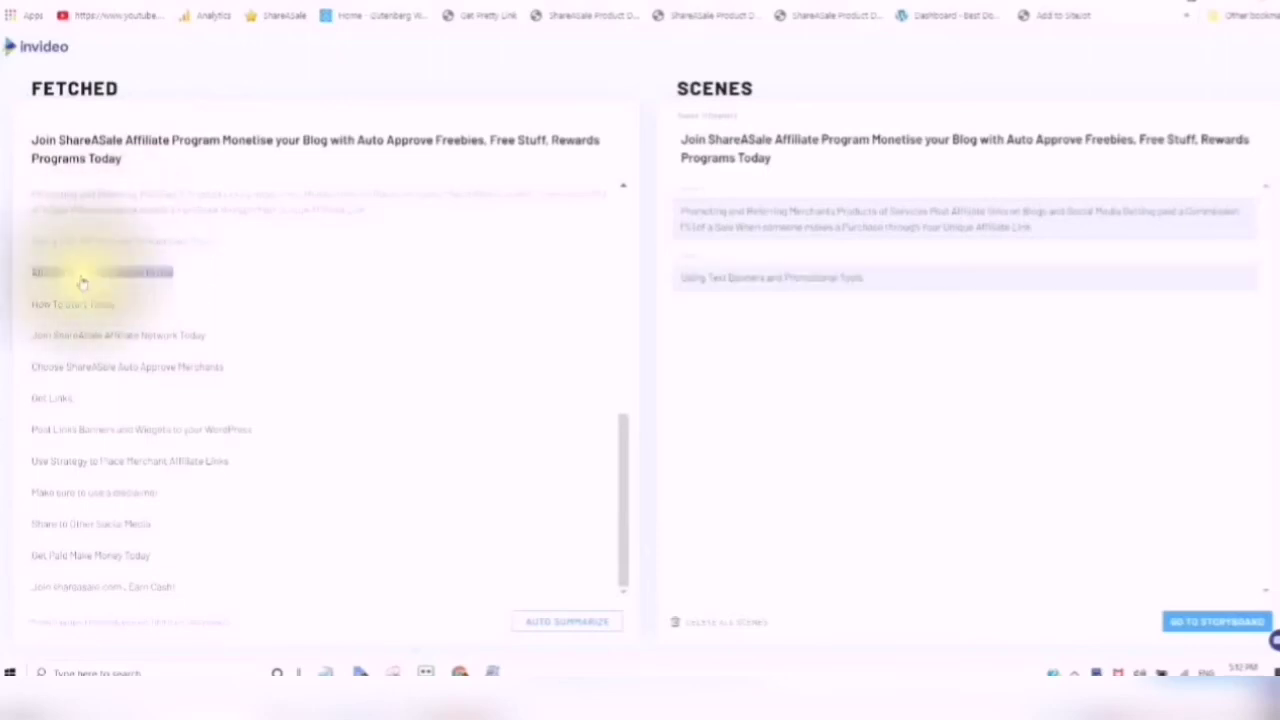
- Add scenes for 'How To Start Today', 'Join ShareASale Affiliate Network Today', 'Choose ShareASale Auto Approve Merchants', 'Get Links' and the links, banners and widgets heading
click(72, 307)
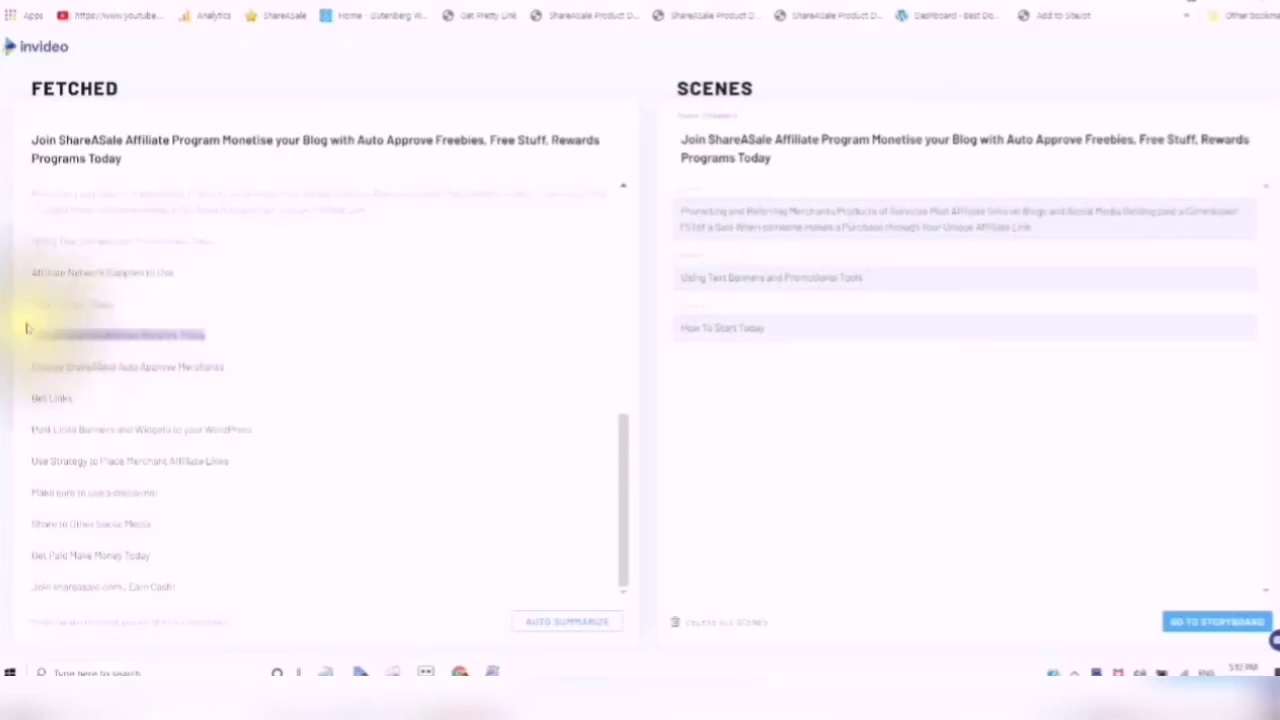
click(80, 340)
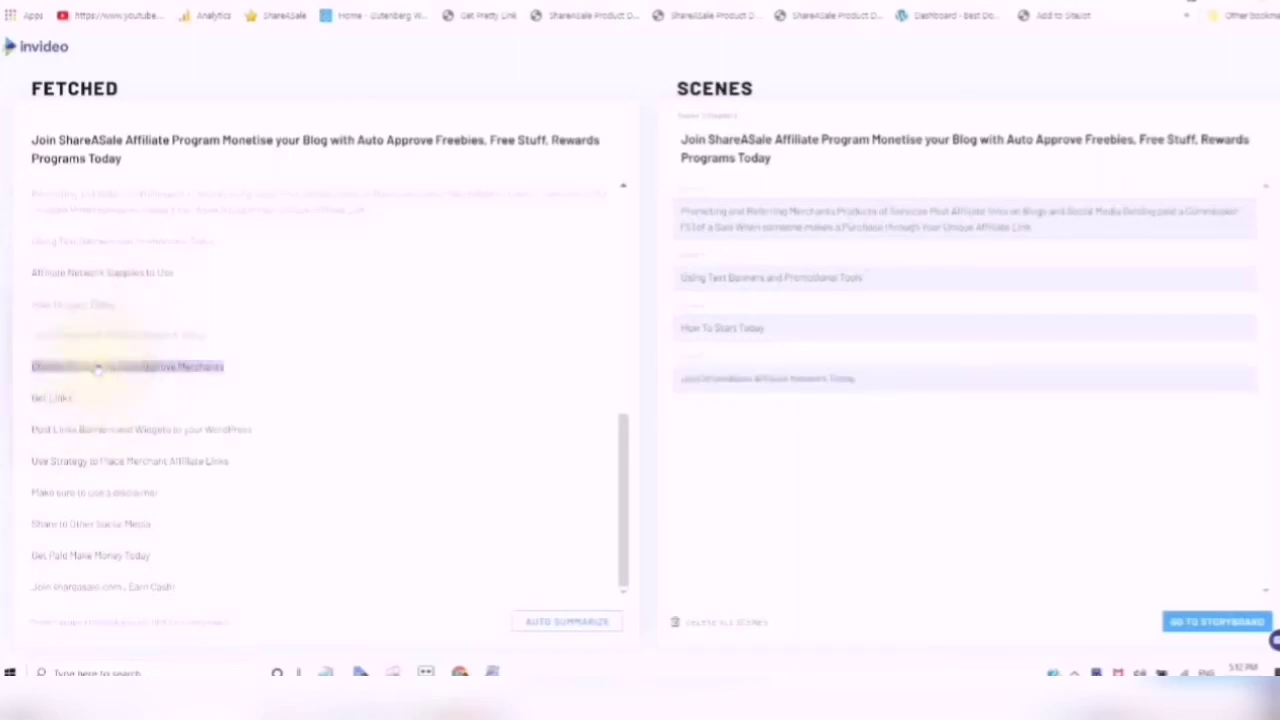
click(97, 368)
click(45, 398)
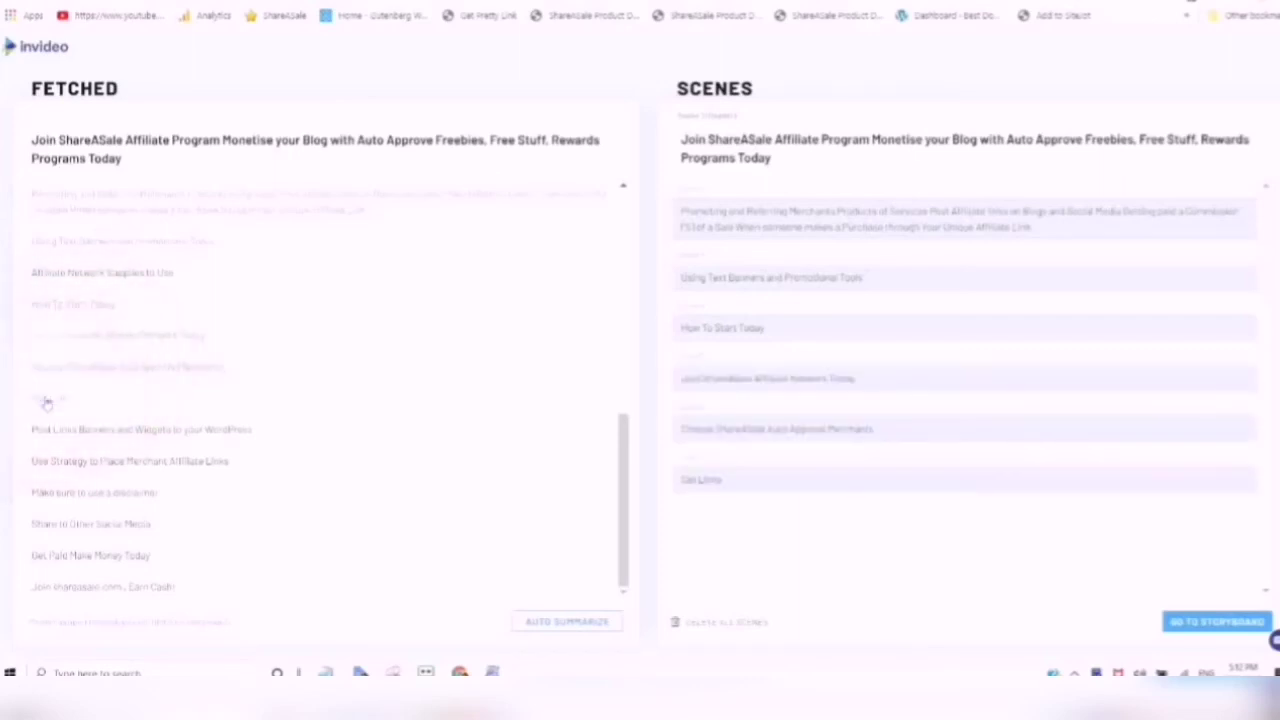
click(78, 430)
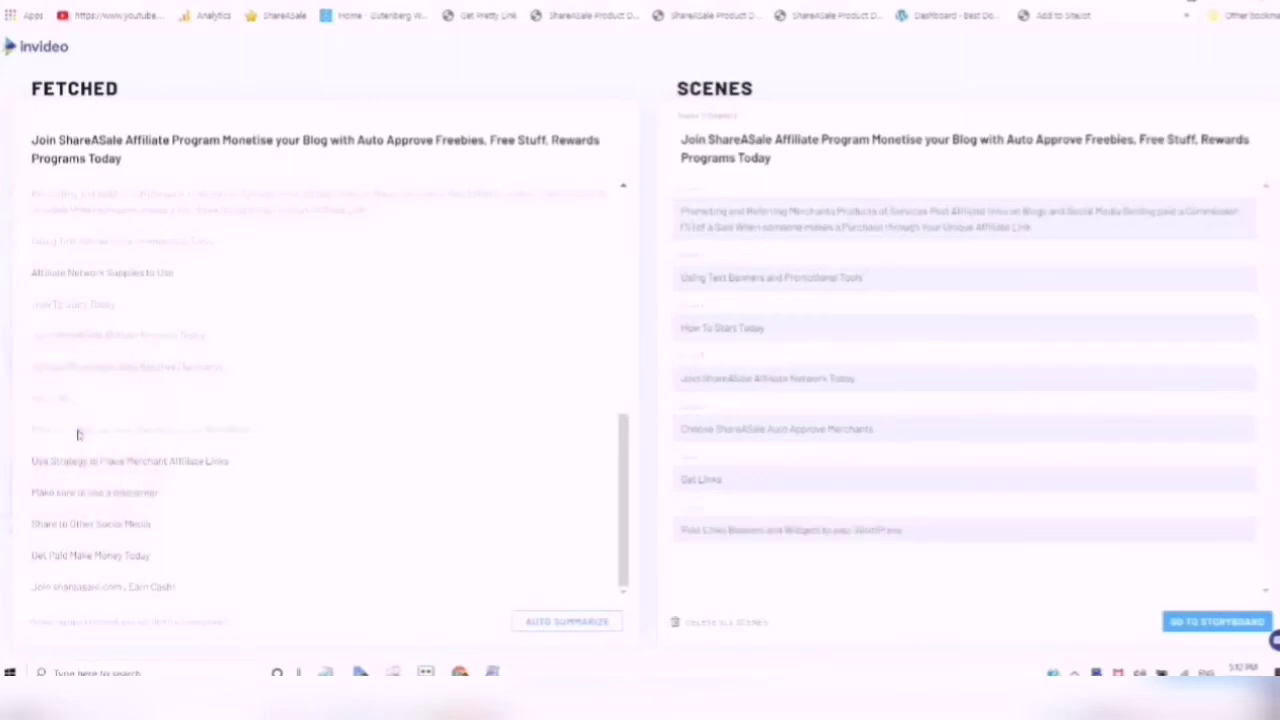
- Add scenes for the affiliate-links strategy, disclaimer, social sharing, 'Get Paid Make Money Today' and both Earn Cash parts
click(142, 466)
click(142, 466)
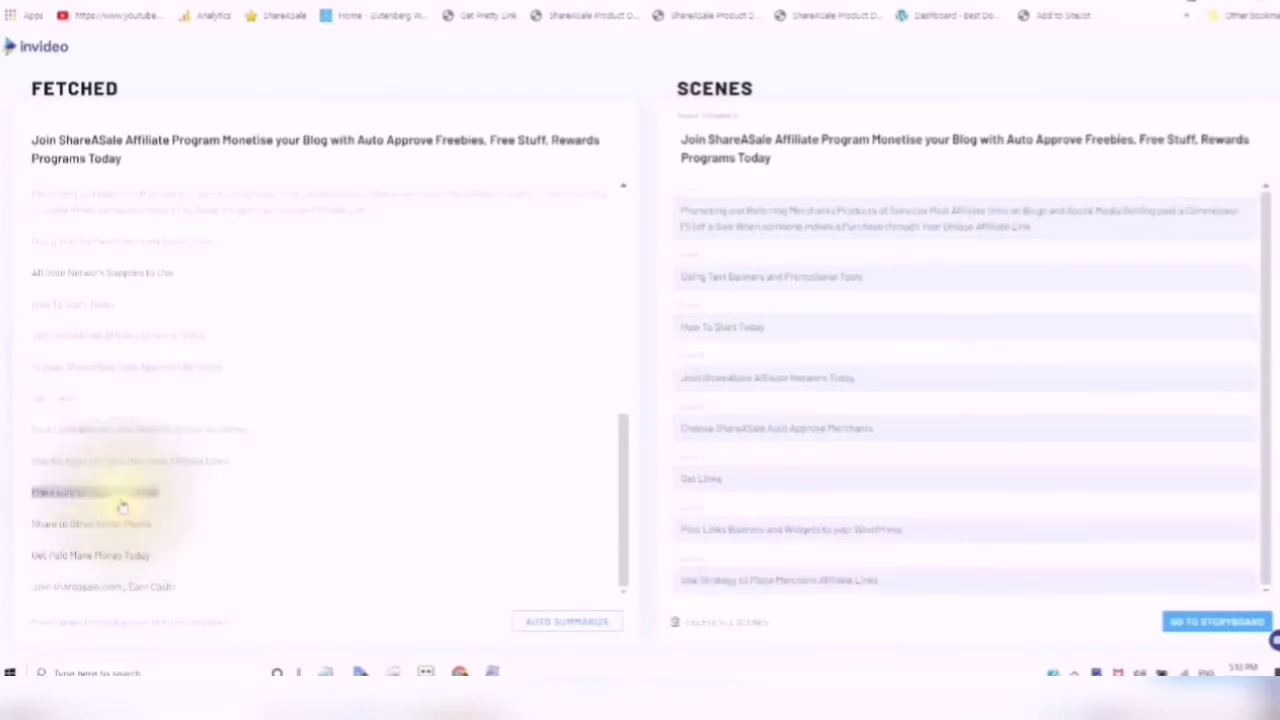
click(121, 495)
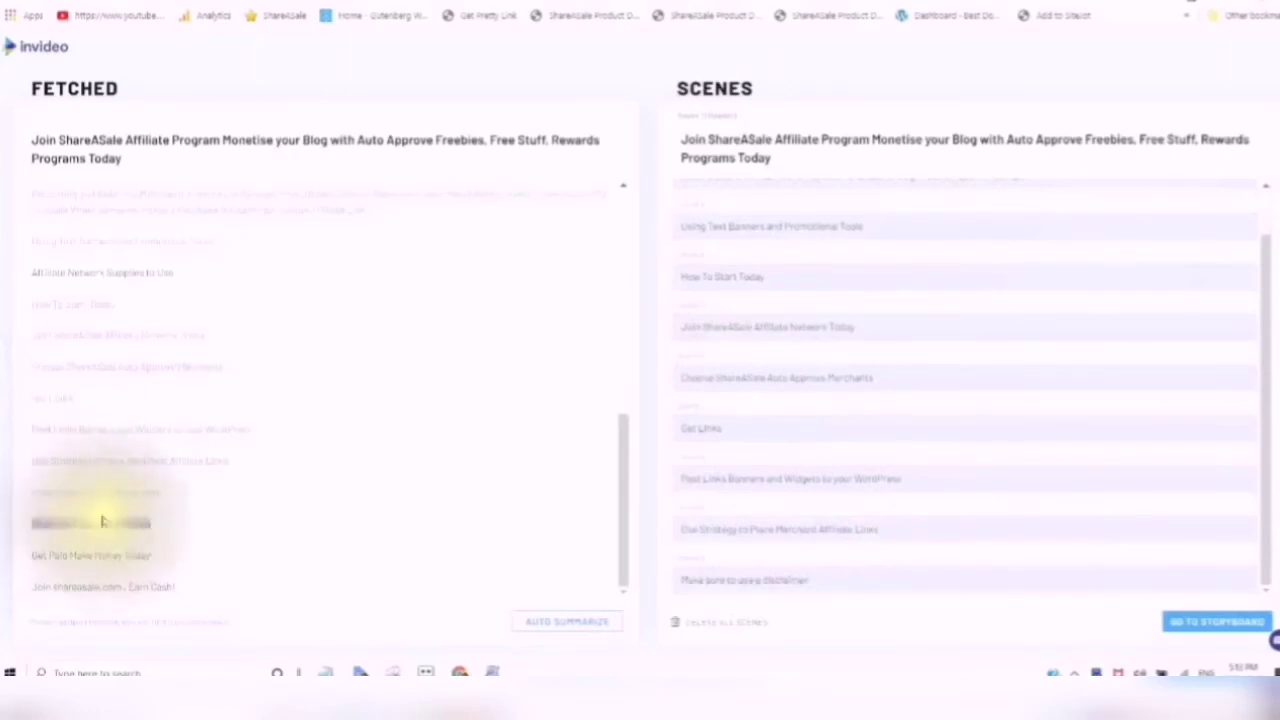
click(100, 524)
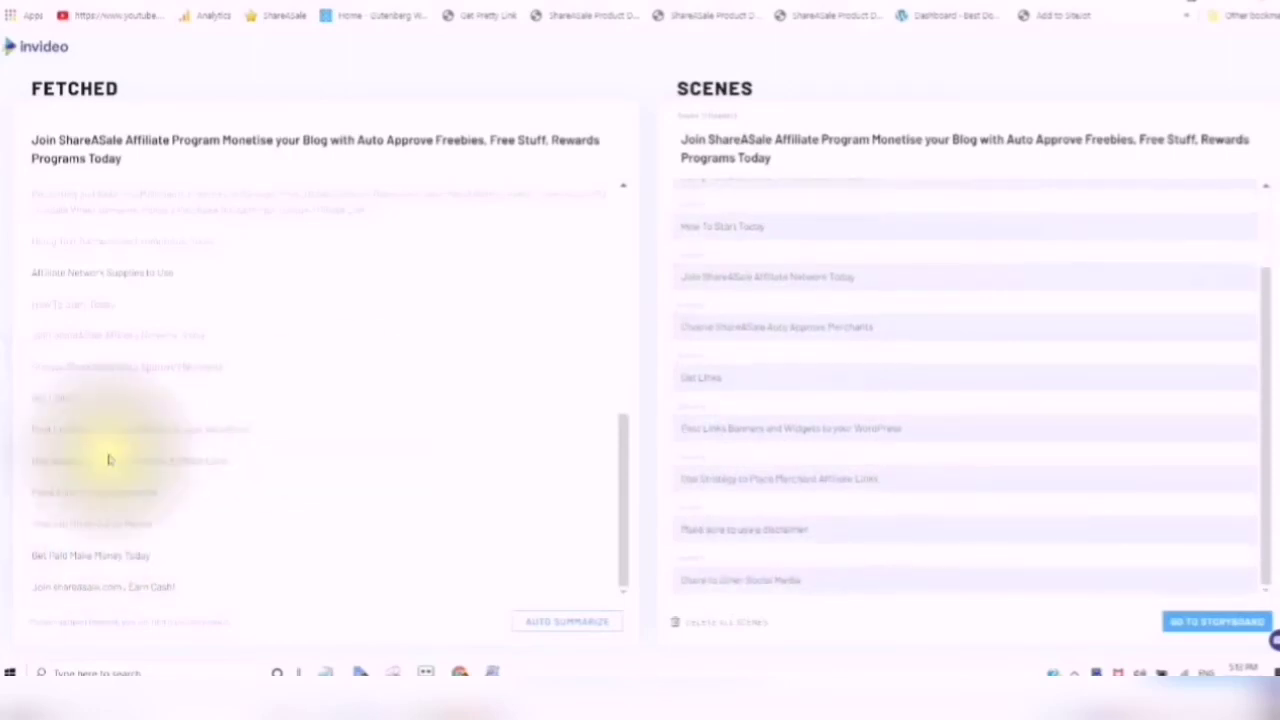
click(91, 555)
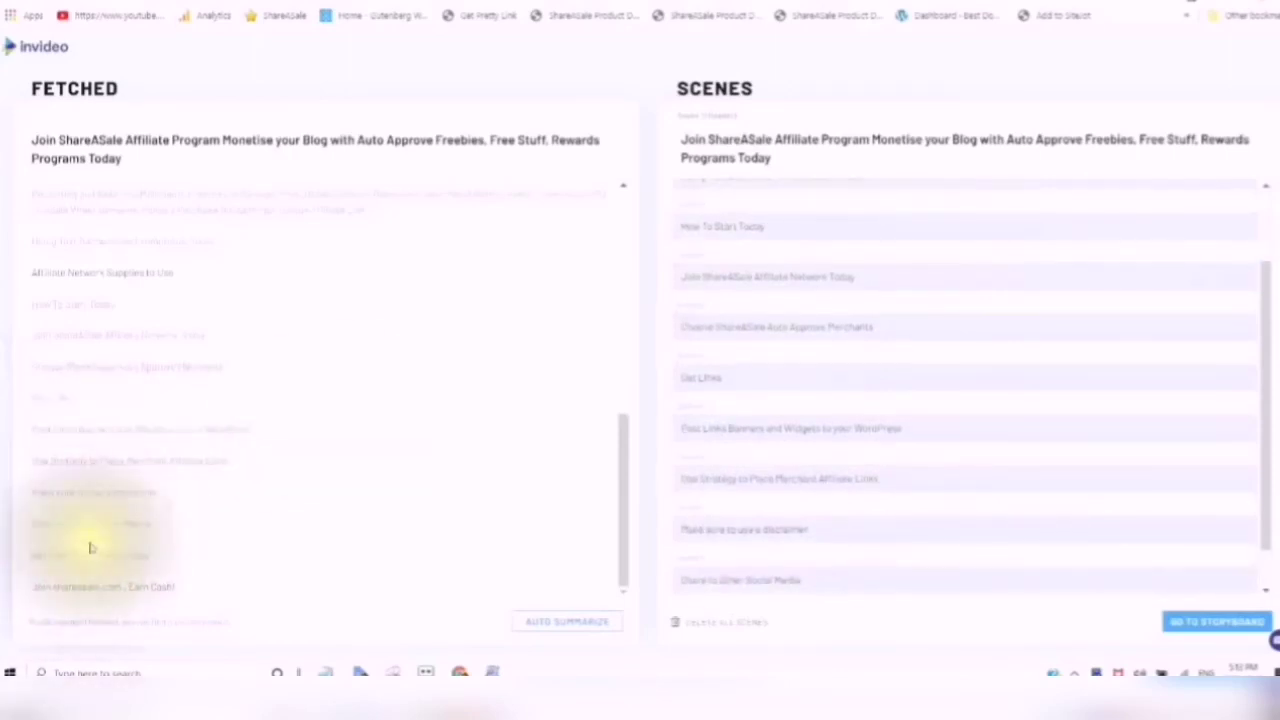
drag(32, 587, 90, 592)
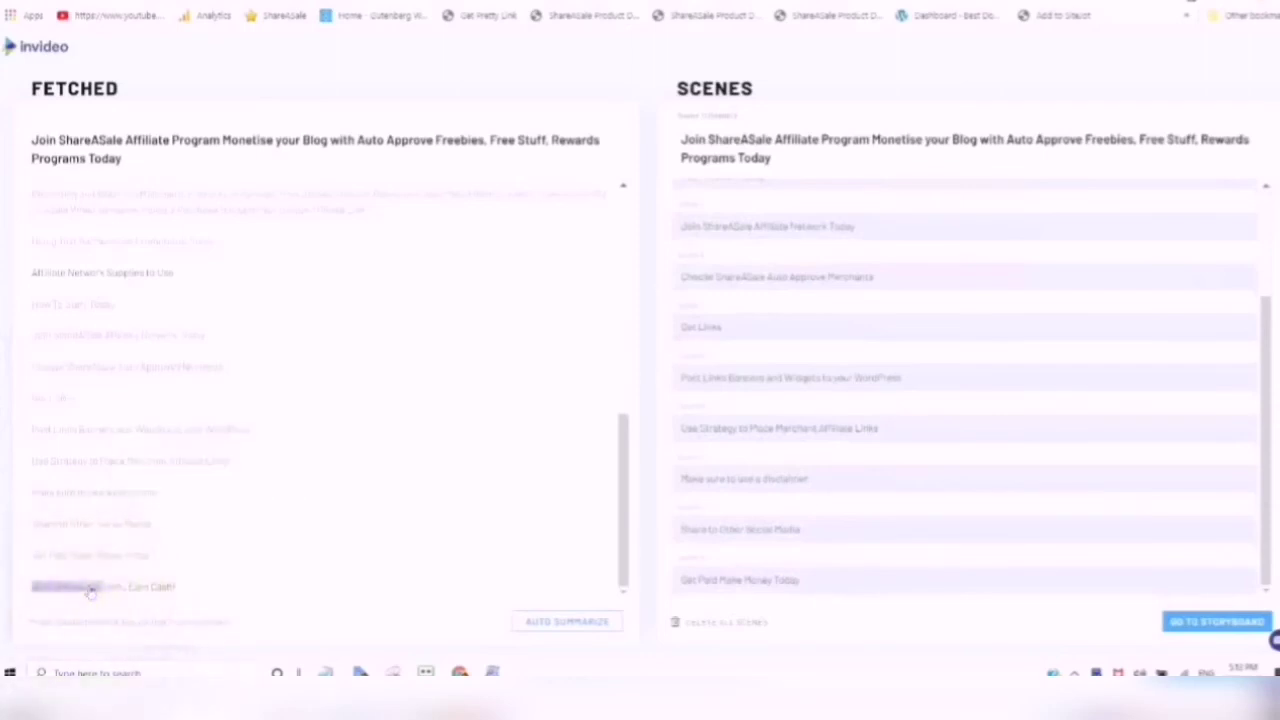
click(57, 586)
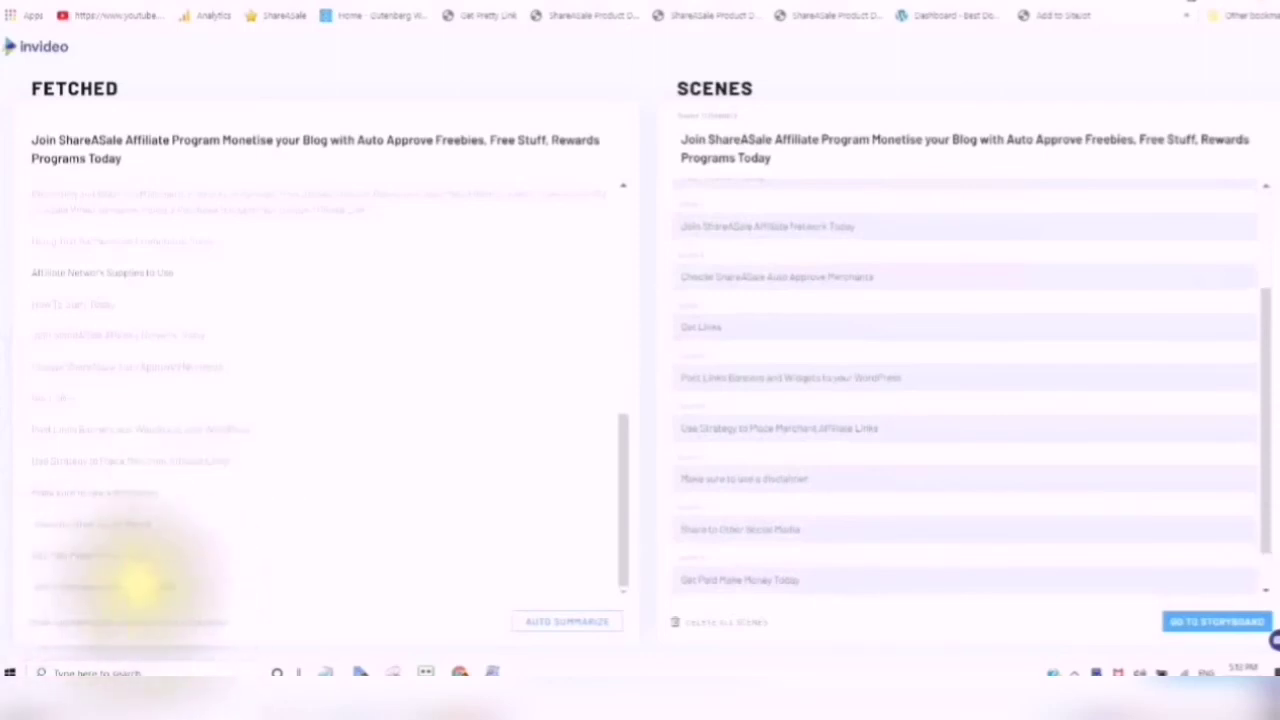
click(130, 586)
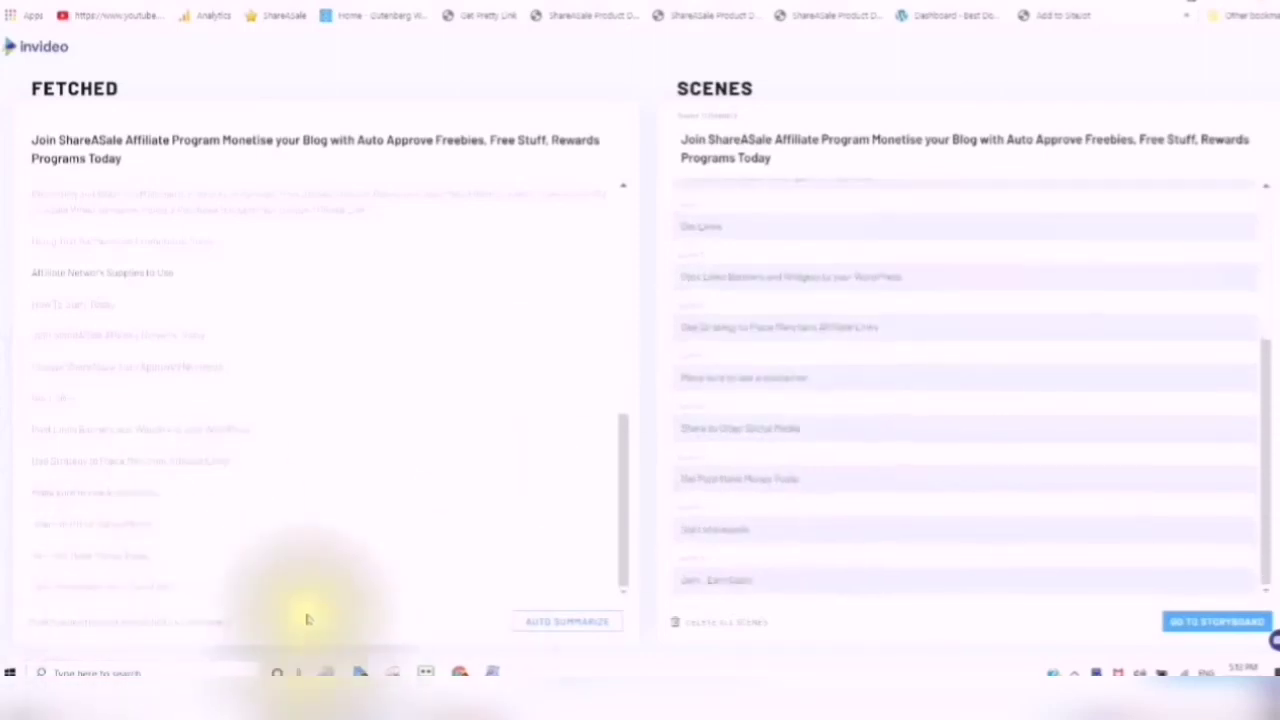
scroll(700, 370, up, 3)
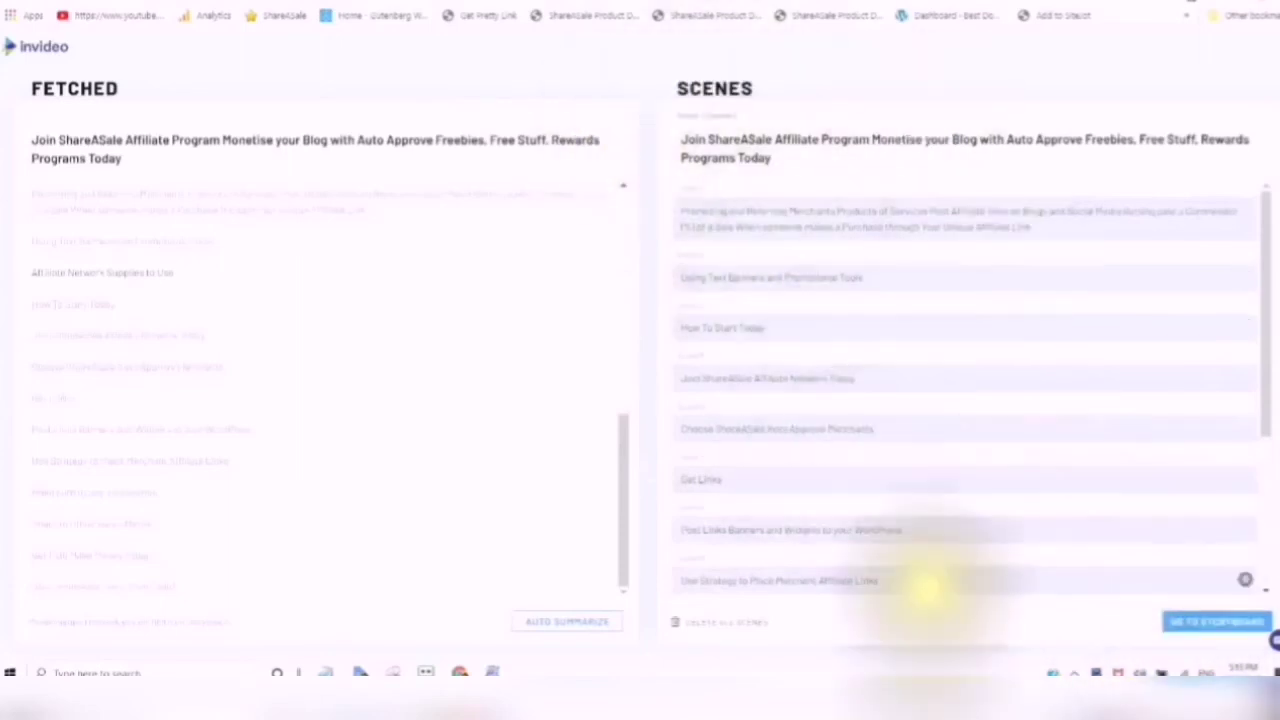
- Build the storyboard from the selected scenes
scroll(792, 262, down, 5)
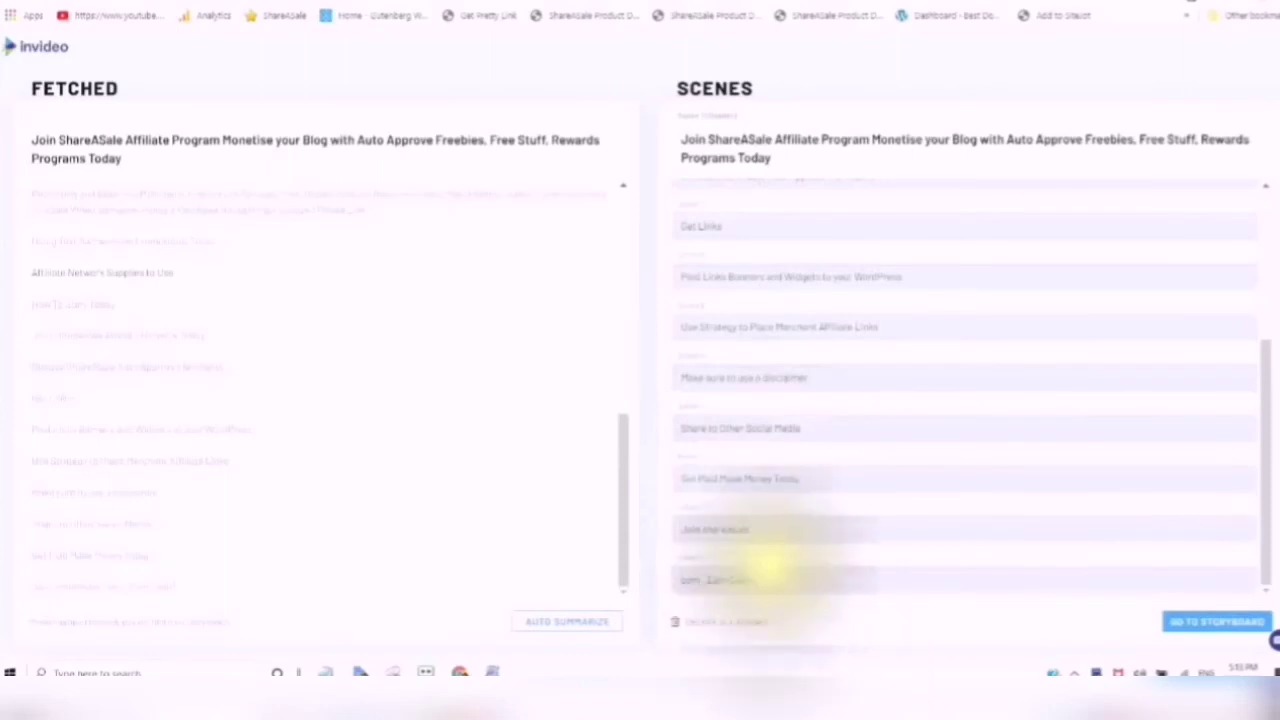
click(1222, 623)
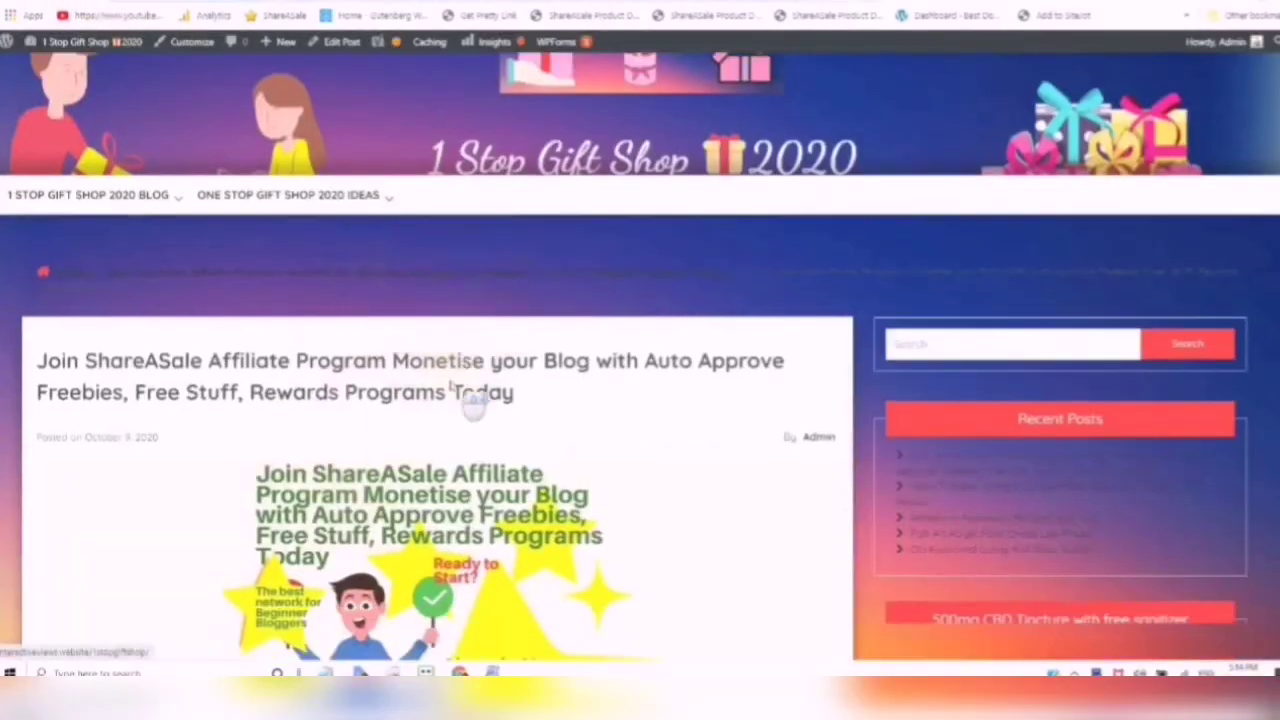
- Scroll through the post and select 'Auto Approve' in its title
scroll(474, 404, down, 3)
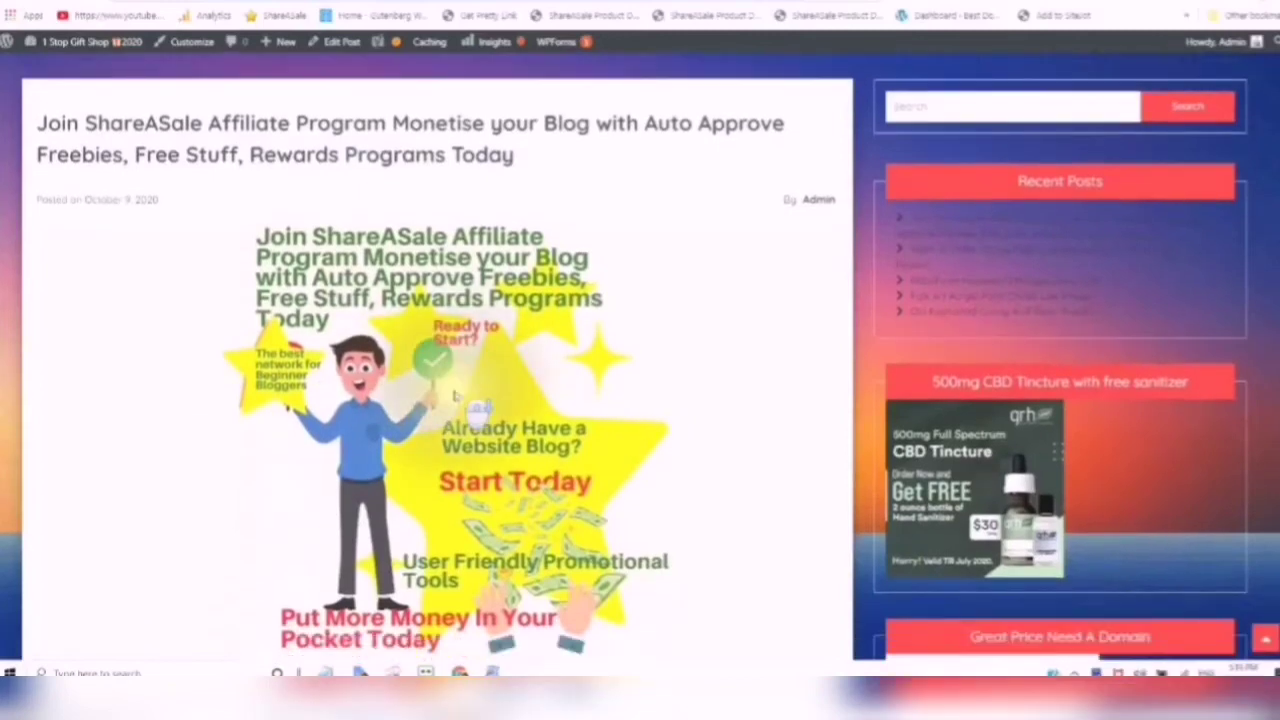
scroll(453, 396, down, 2)
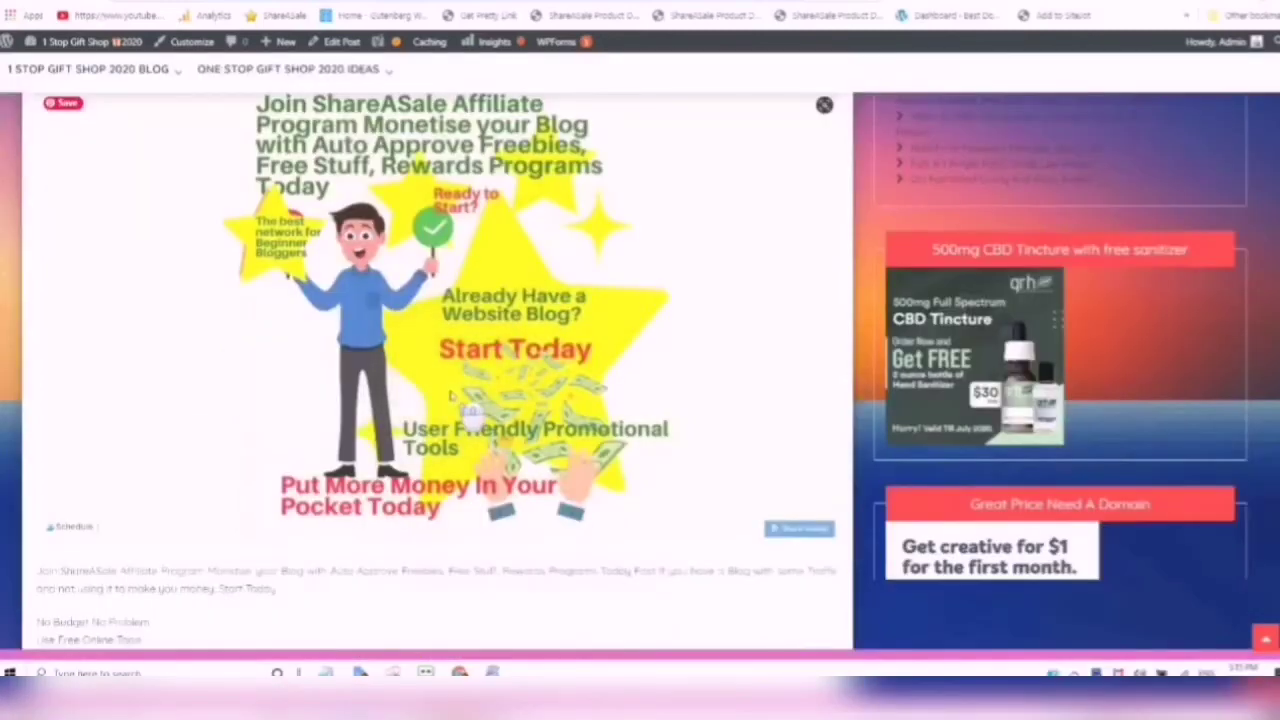
scroll(448, 395, down, 1)
click(472, 388)
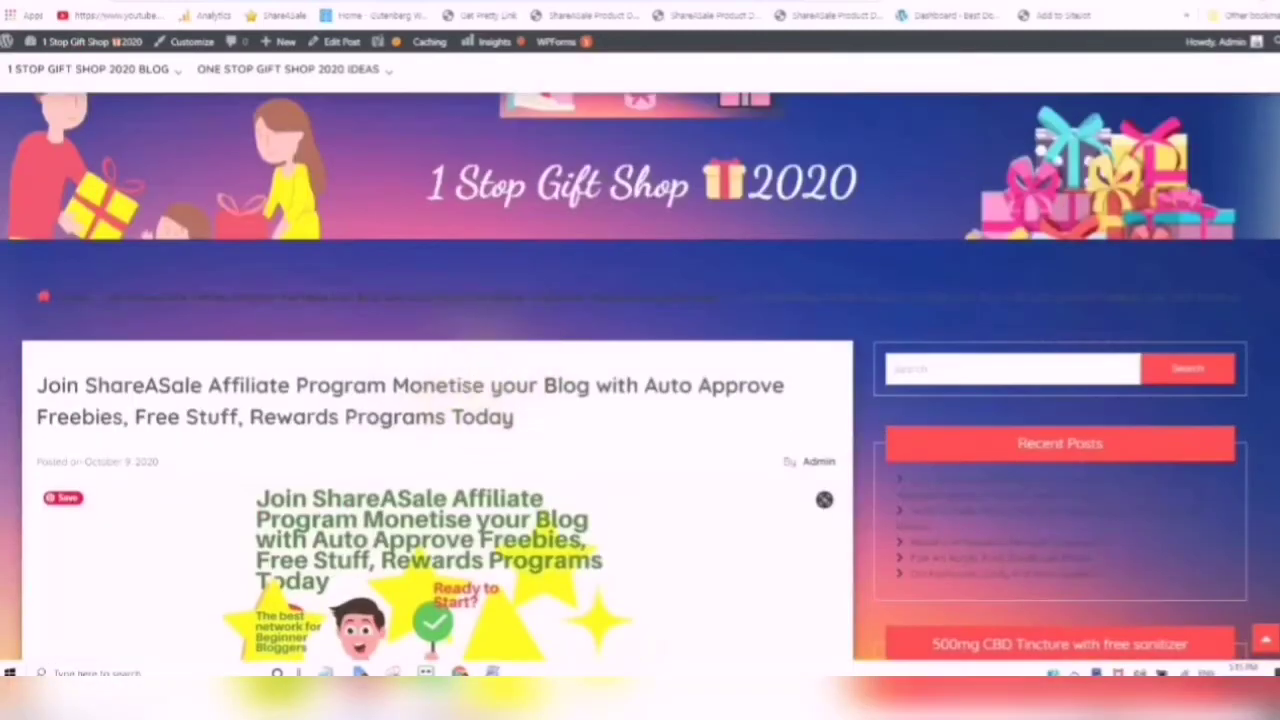
scroll(471, 394, down, 2)
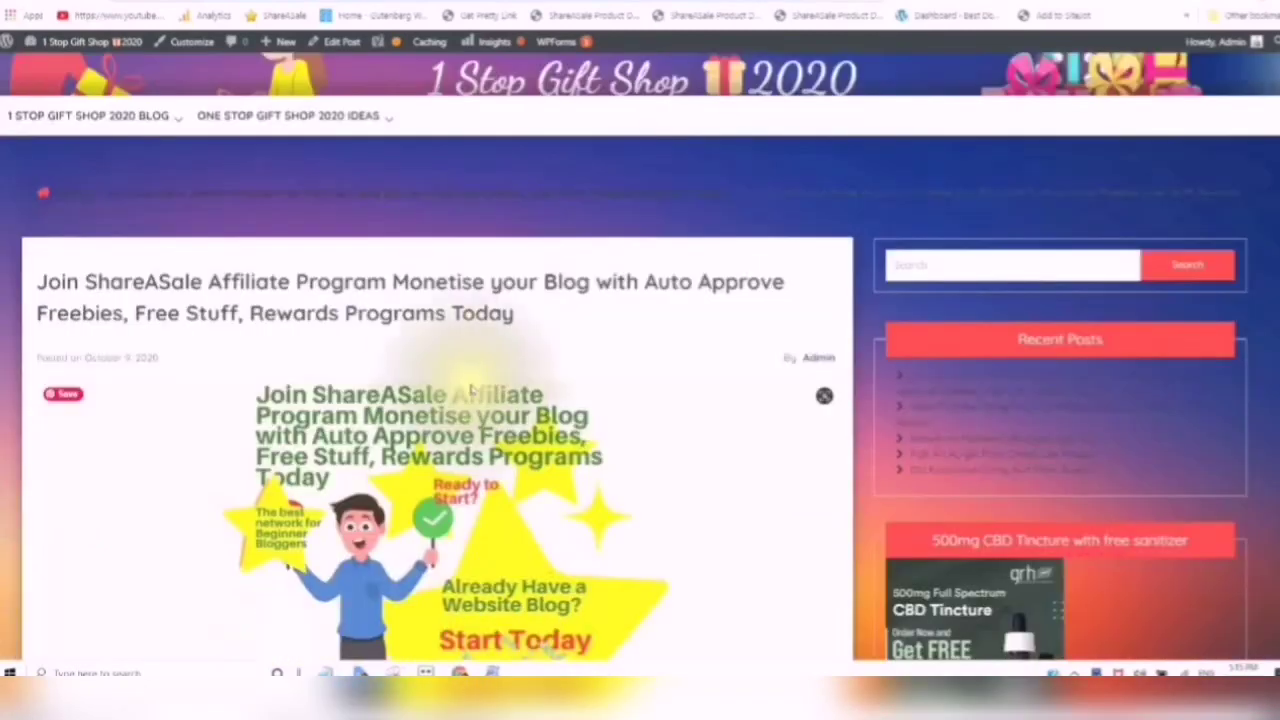
scroll(437, 440, down, 1)
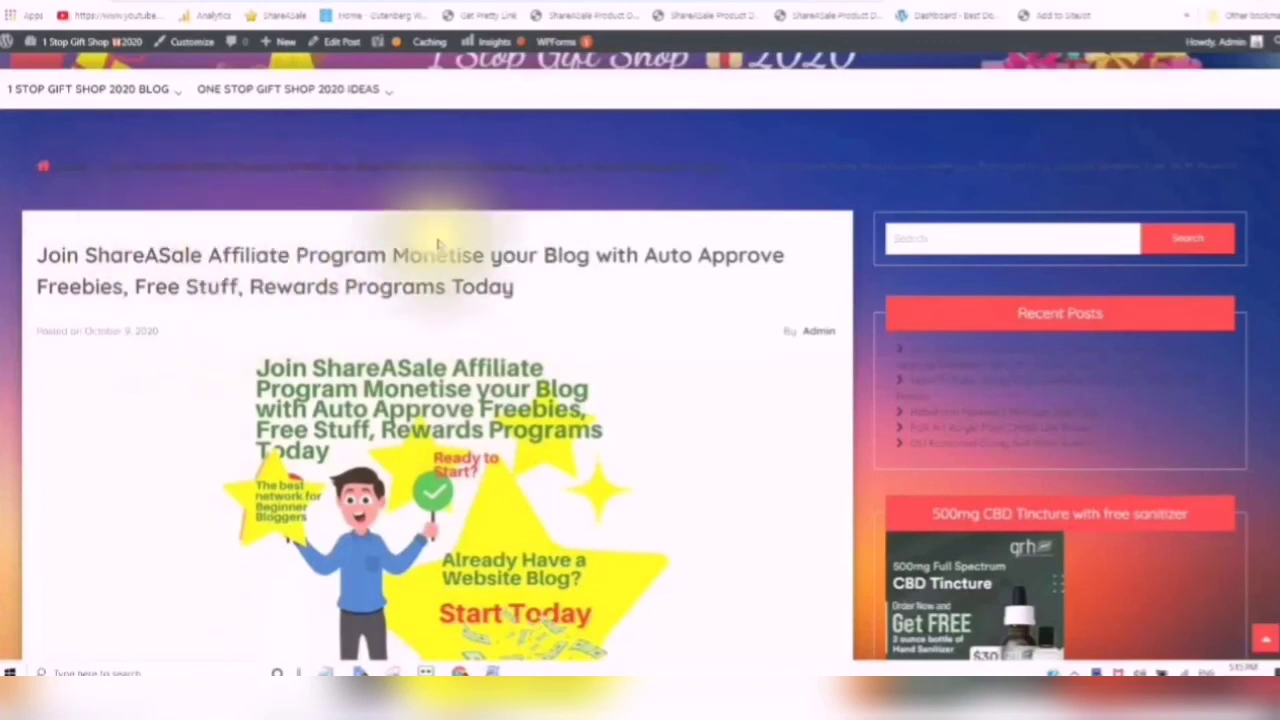
click(651, 245)
drag(738, 252, 785, 256)
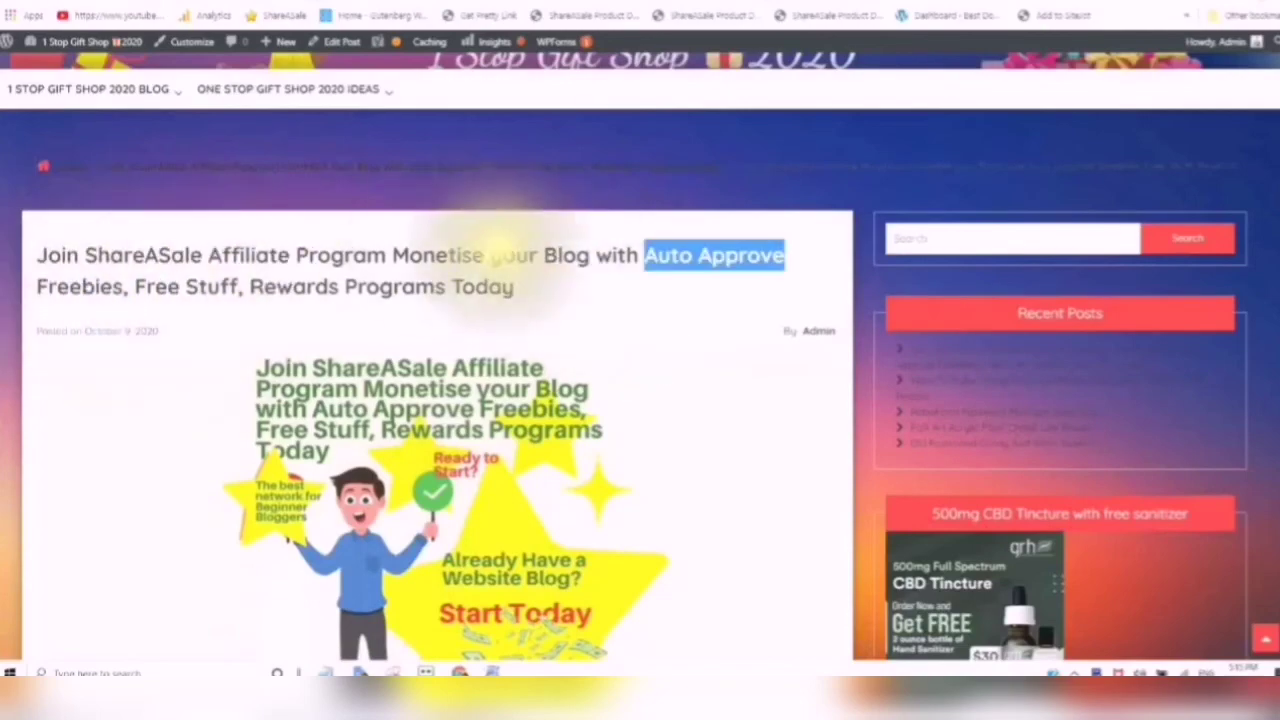
- Scroll up and down through the post's remaining sections to review them
scroll(450, 260, down, 1)
scroll(490, 268, down, 2)
scroll(490, 270, down, 4)
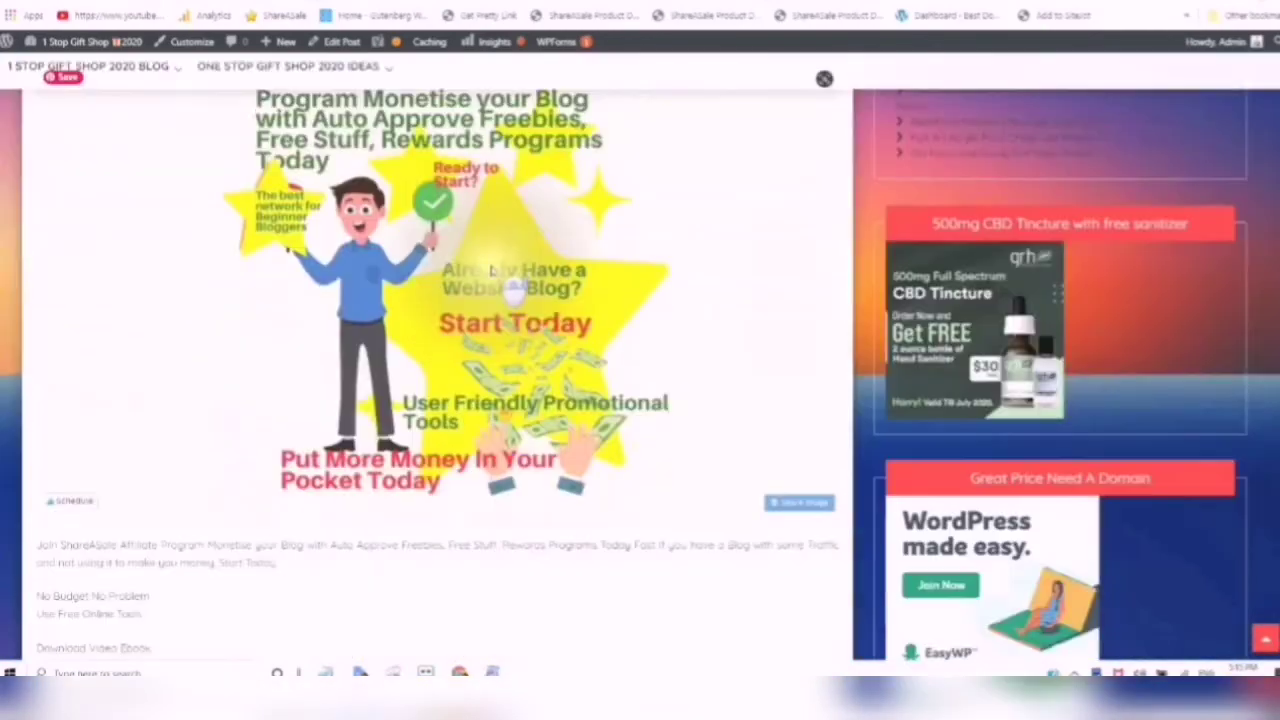
scroll(485, 285, up, 3)
scroll(487, 287, up, 5)
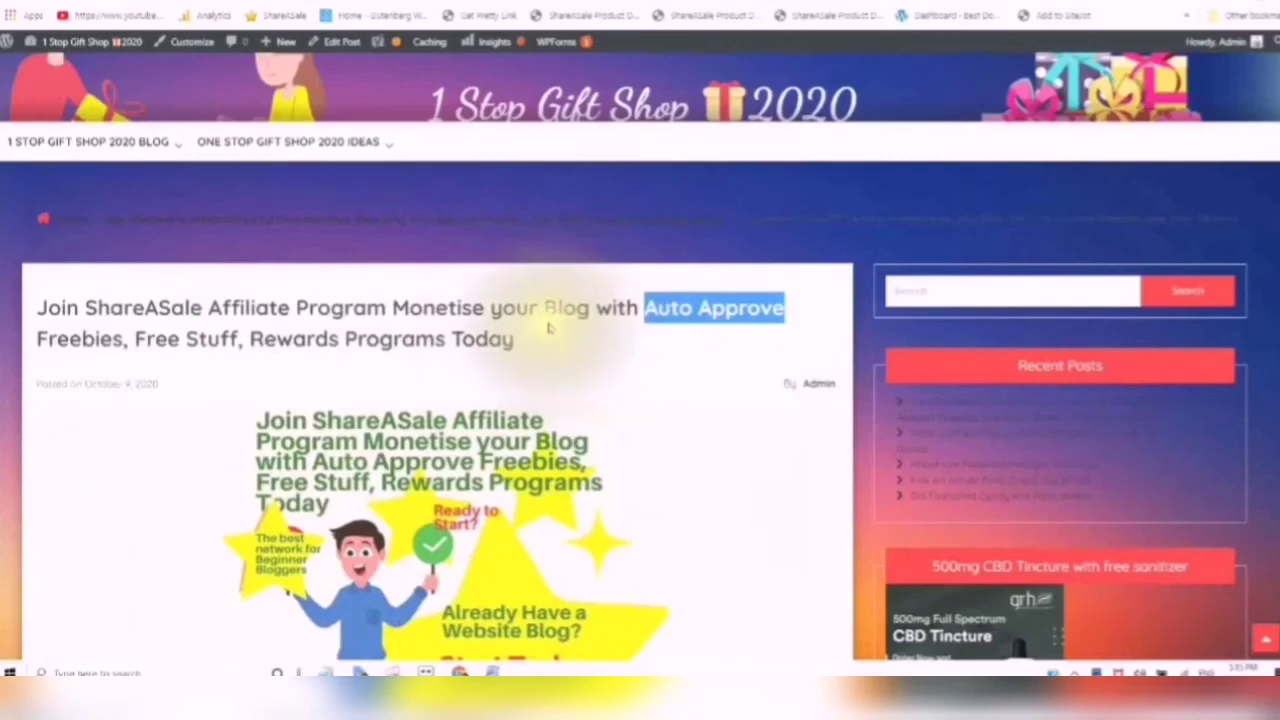
scroll(560, 350, down, 2)
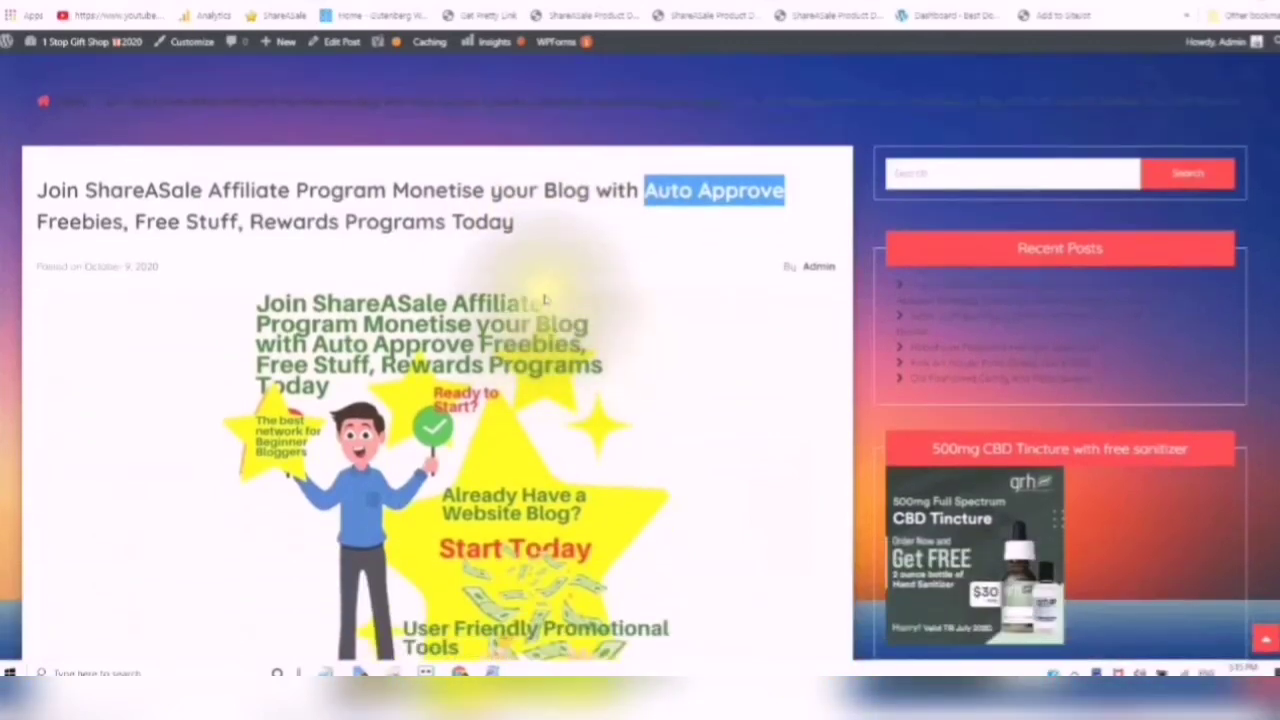
scroll(543, 307, down, 2)
scroll(550, 330, down, 2)
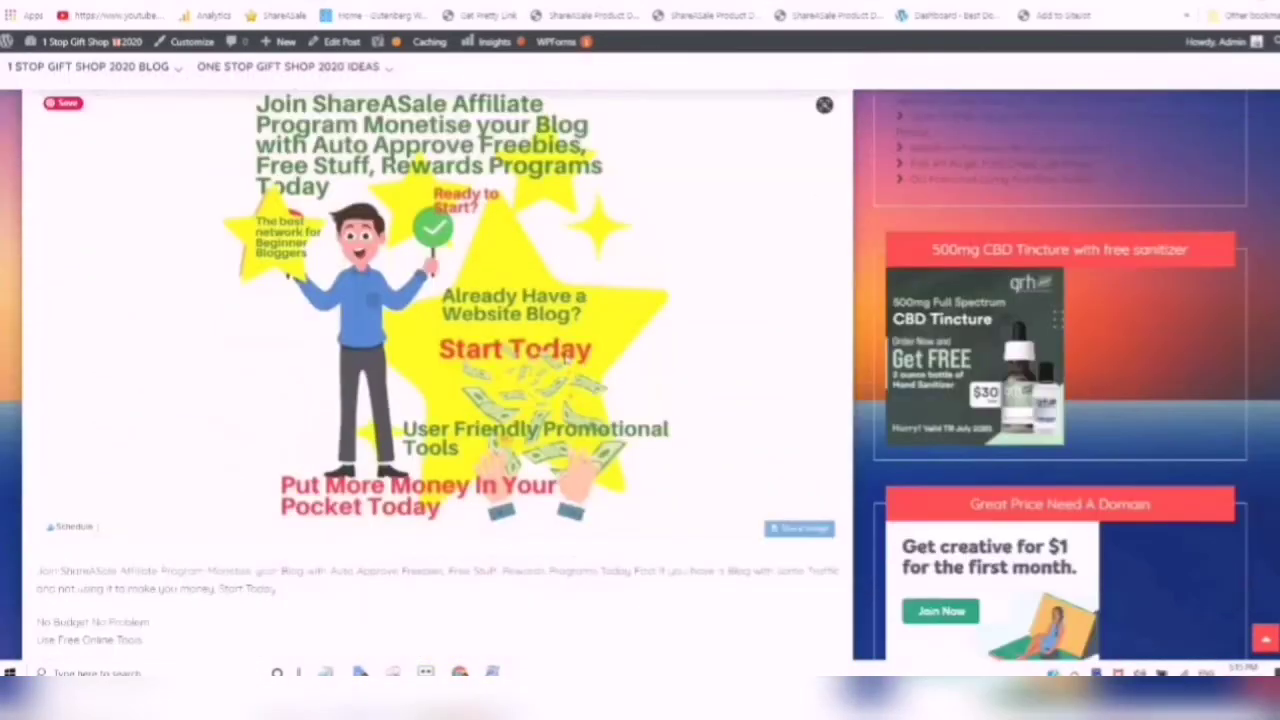
scroll(565, 366, down, 2)
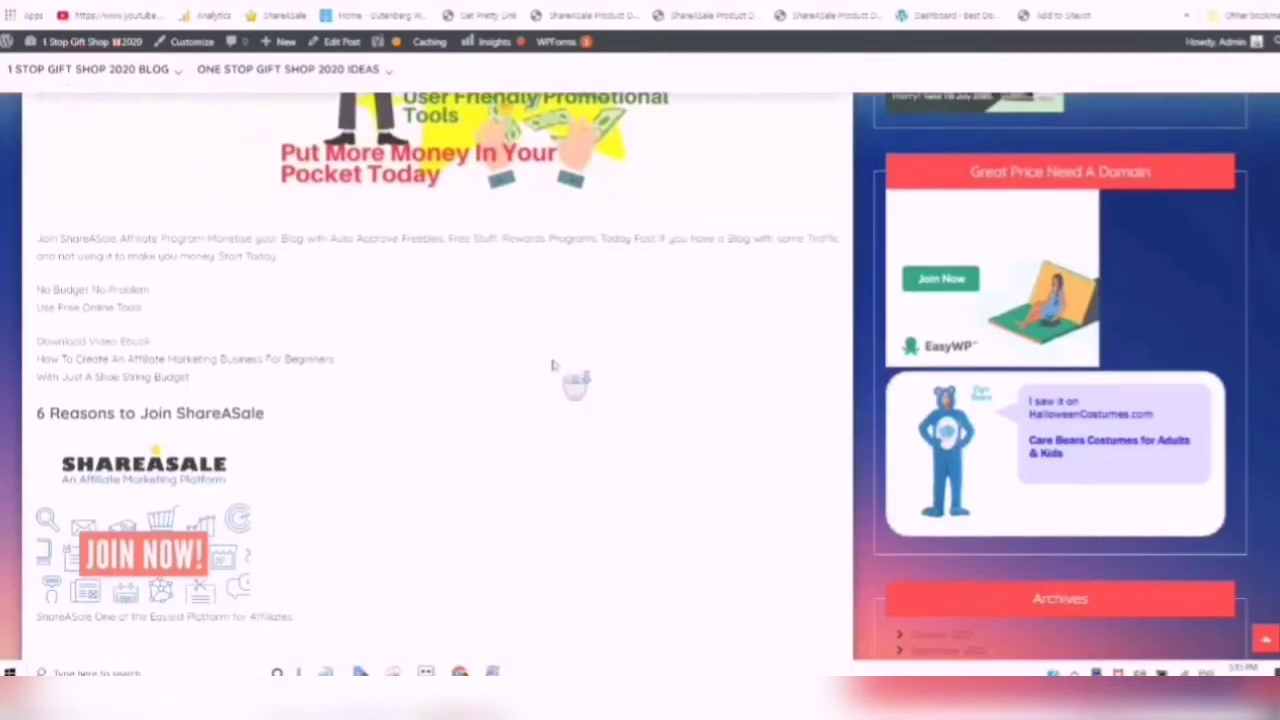
scroll(560, 368, down, 2)
scroll(548, 364, down, 1)
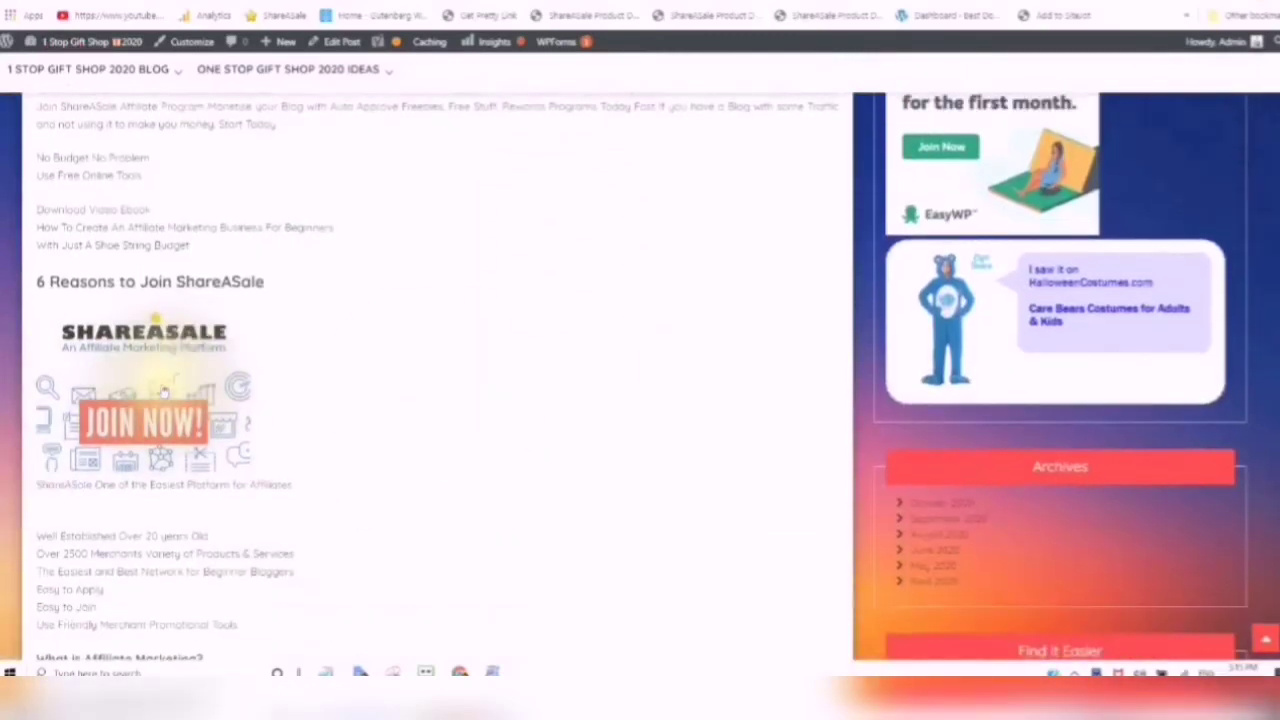
scroll(294, 372, down, 4)
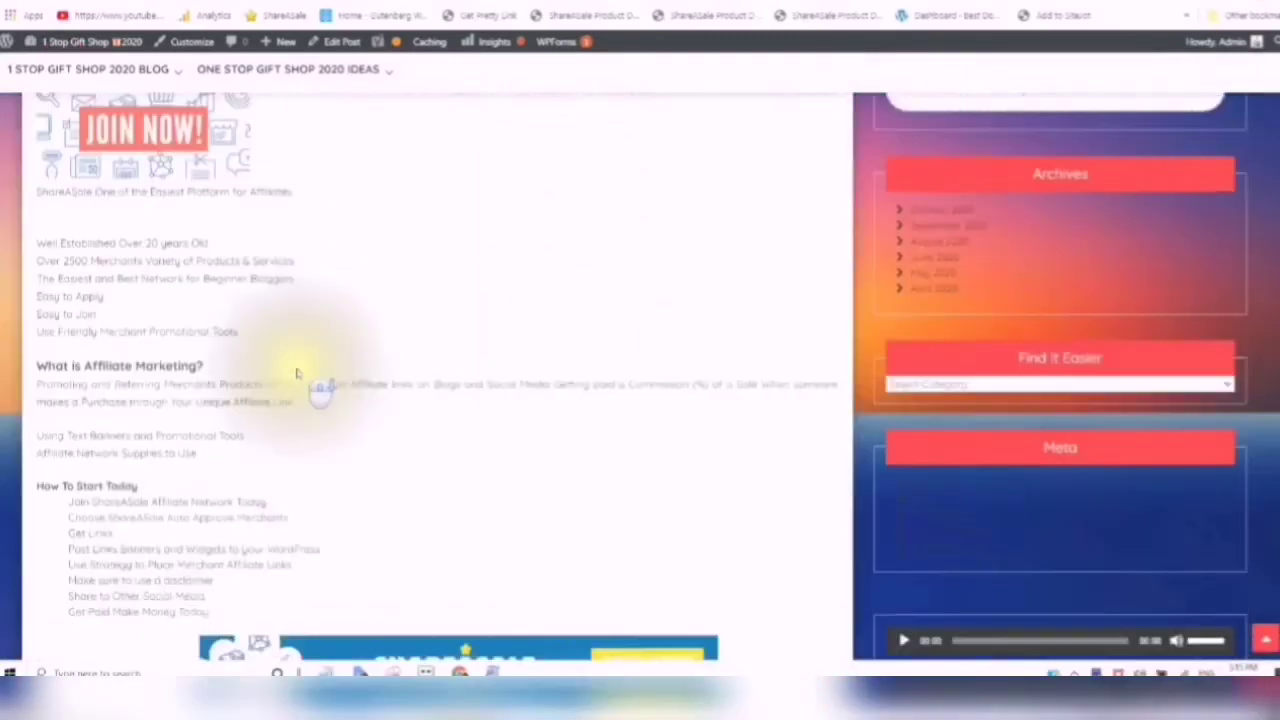
scroll(294, 377, down, 1)
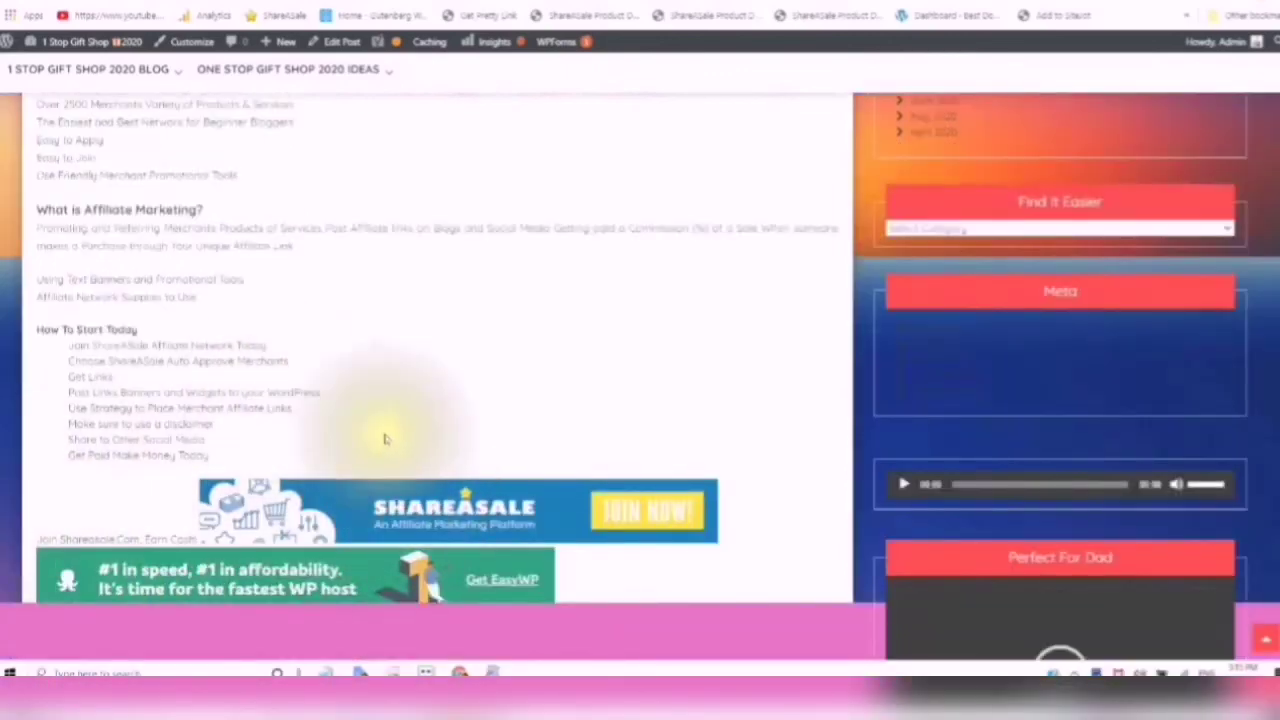
scroll(200, 512, down, 1)
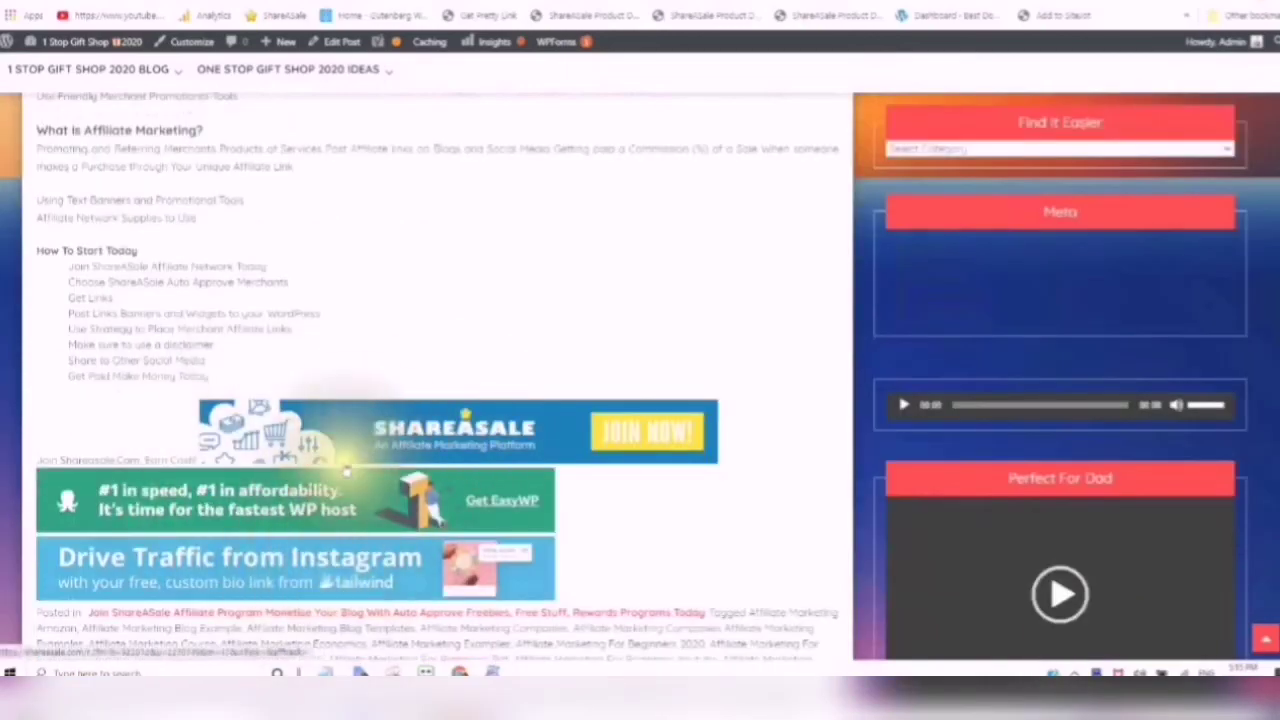
scroll(360, 450, up, 5)
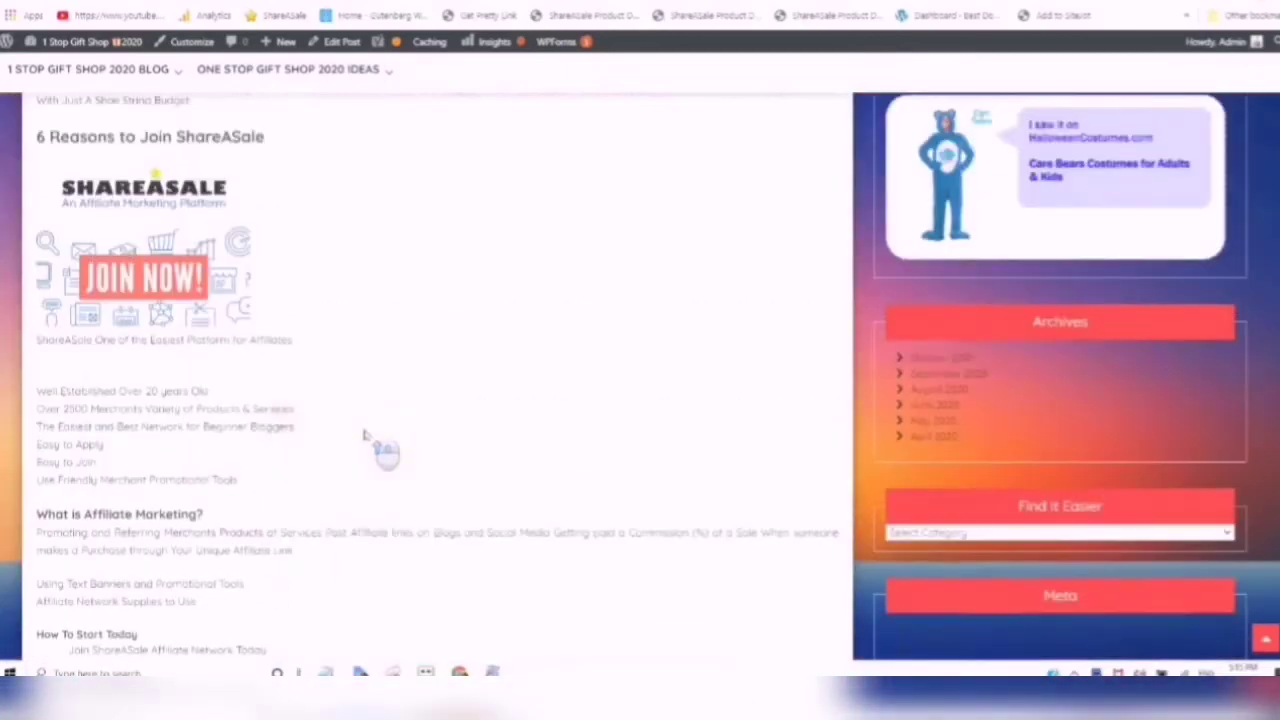
scroll(364, 435, up, 5)
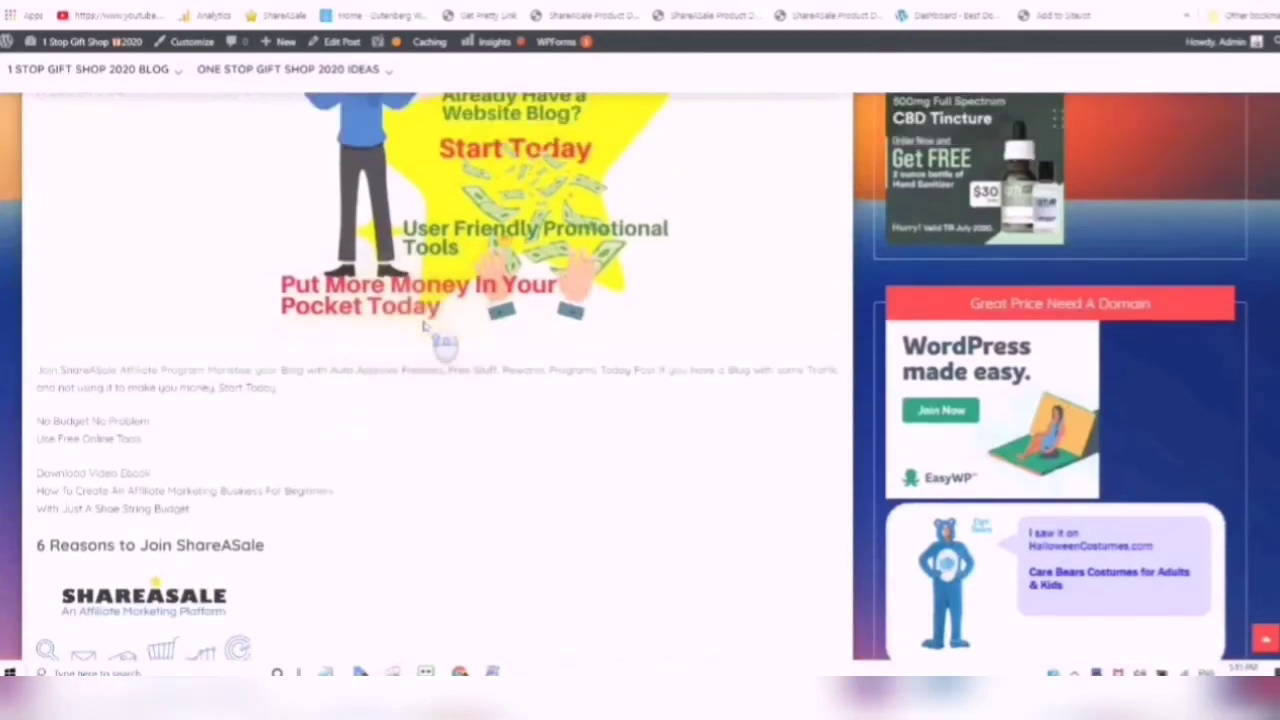
scroll(424, 326, up, 1)
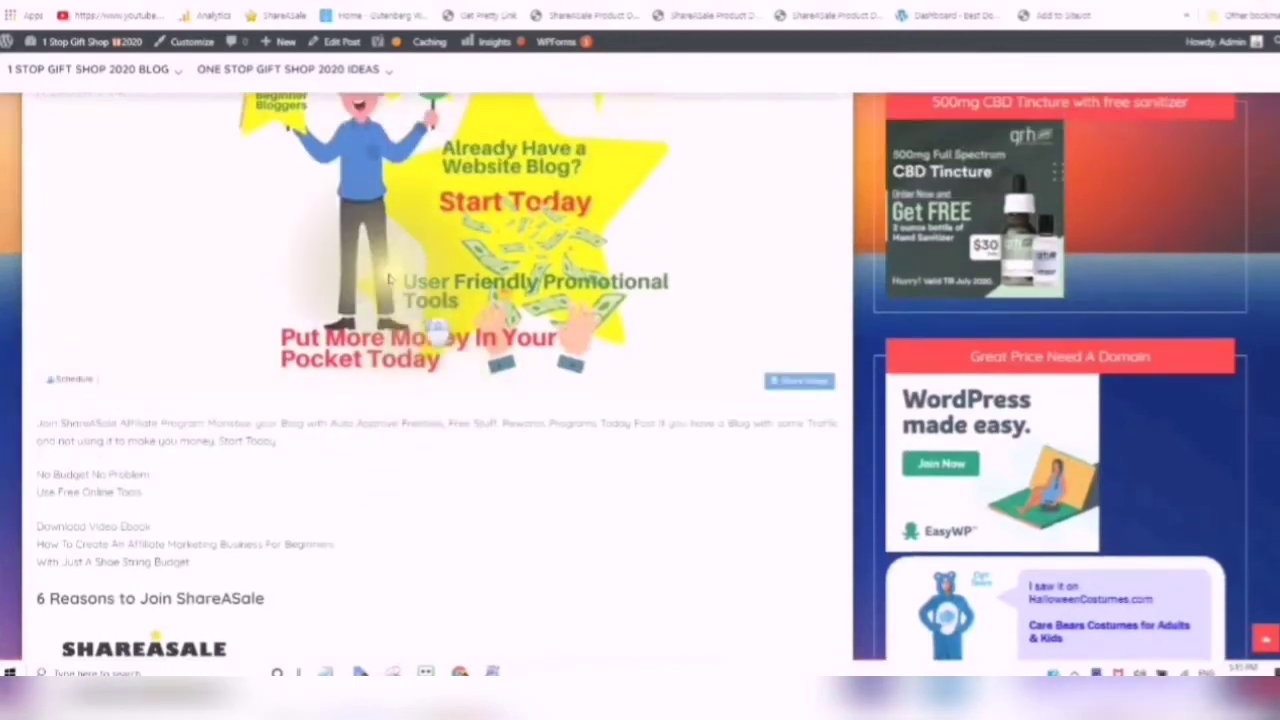
scroll(390, 280, up, 6)
scroll(372, 302, down, 2)
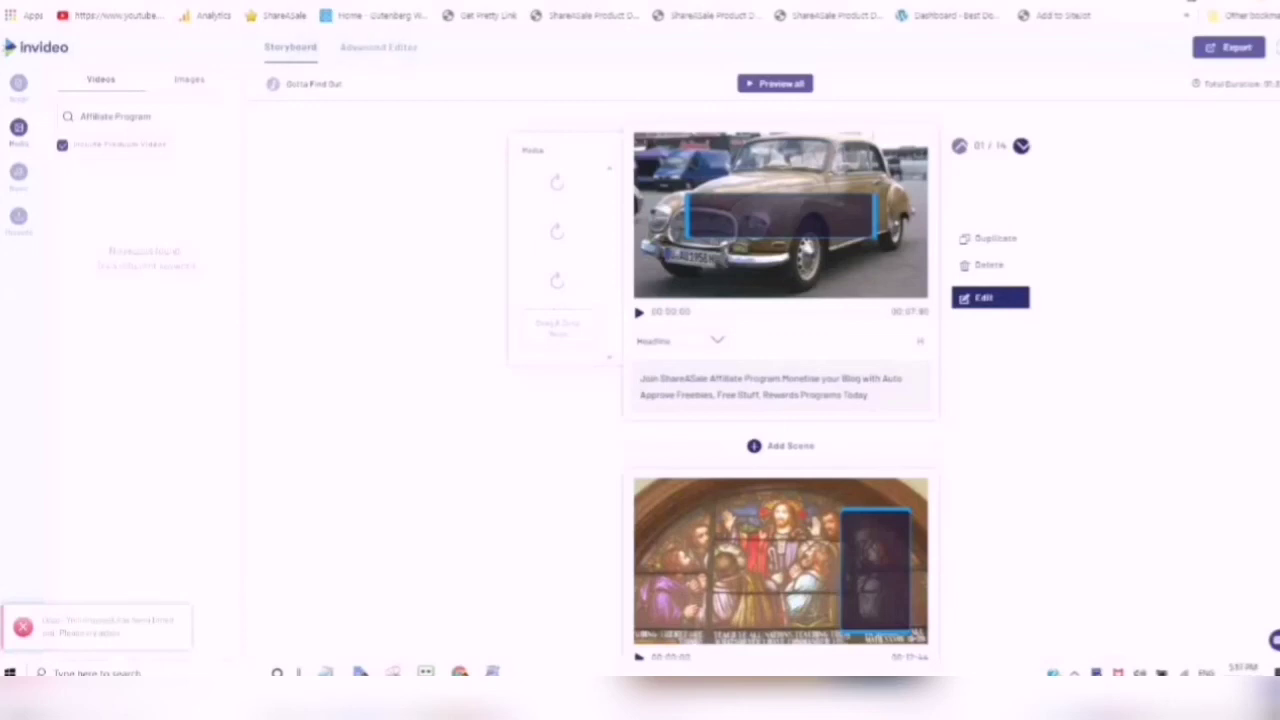
- Select the storyboard's first scene and load two rounds of suggested media for it
scroll(757, 418, down, 1)
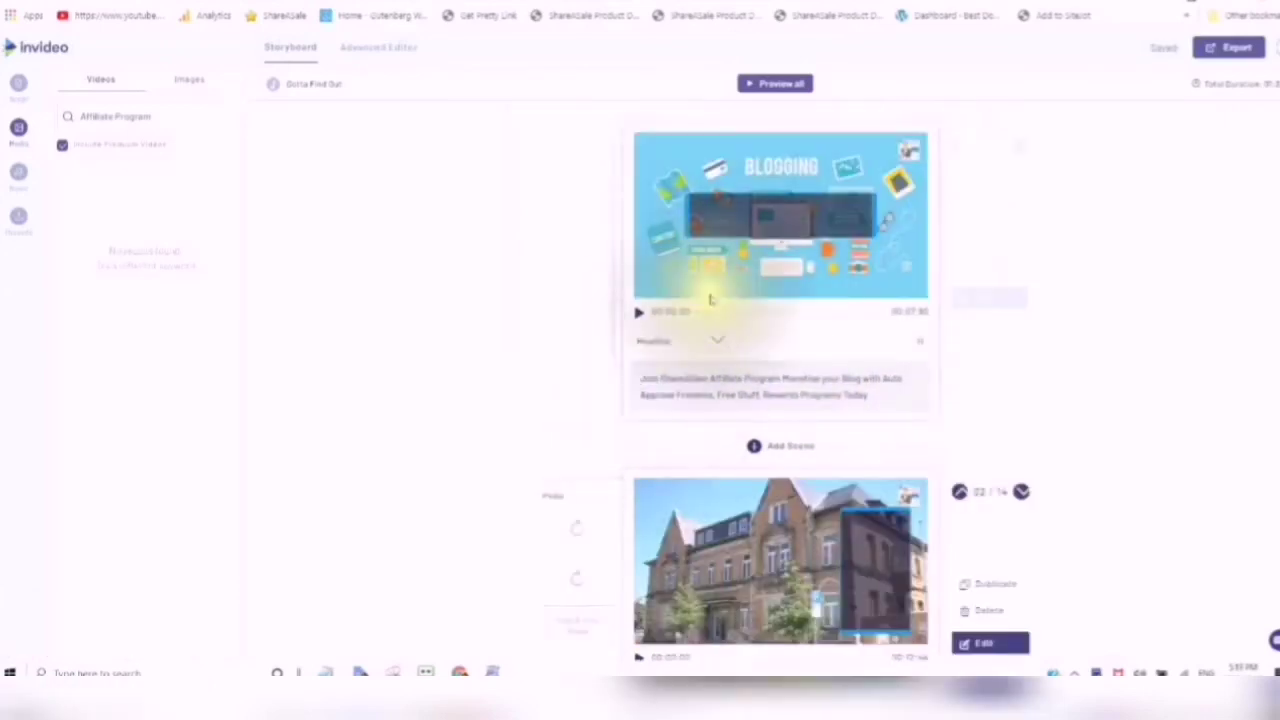
click(760, 375)
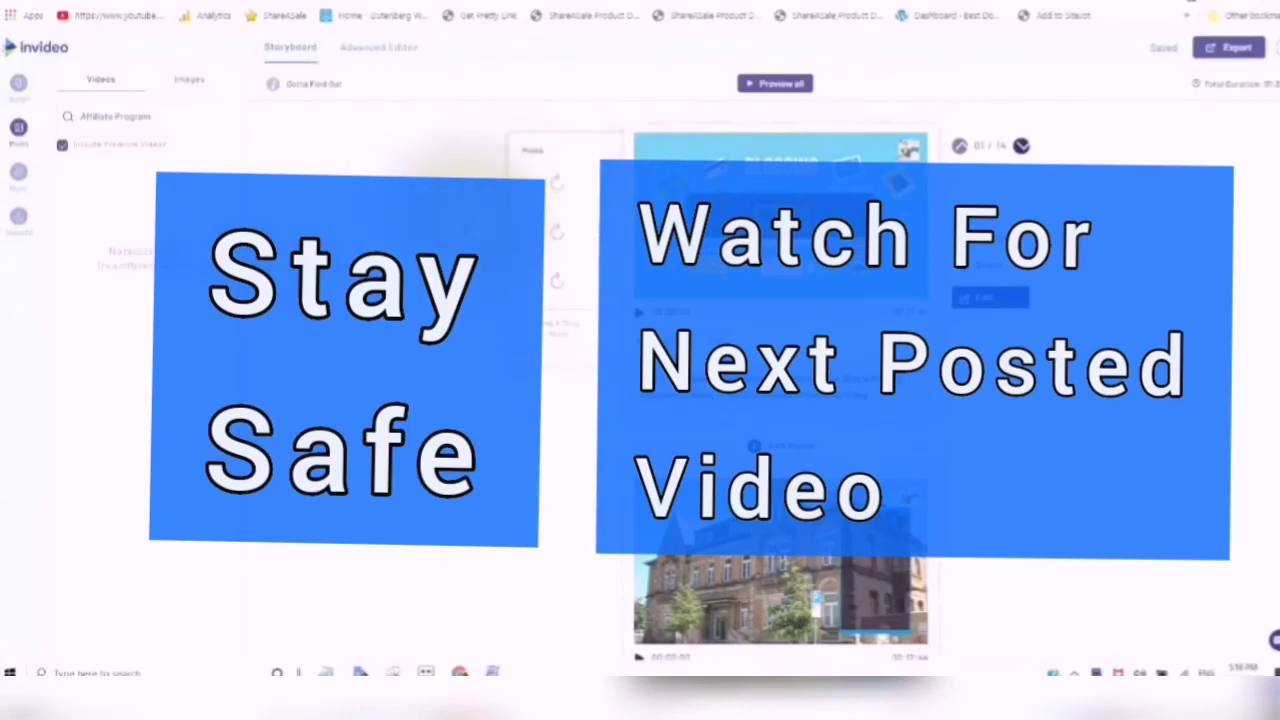
click(557, 197)
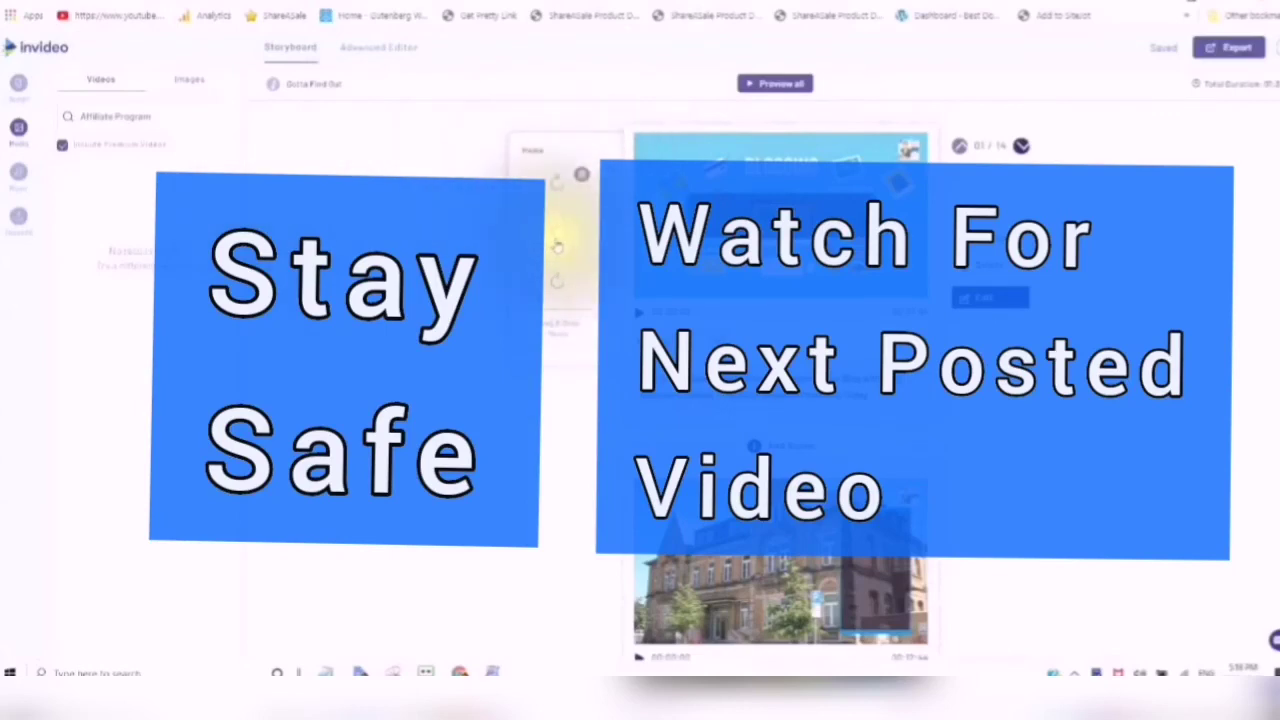
click(553, 285)
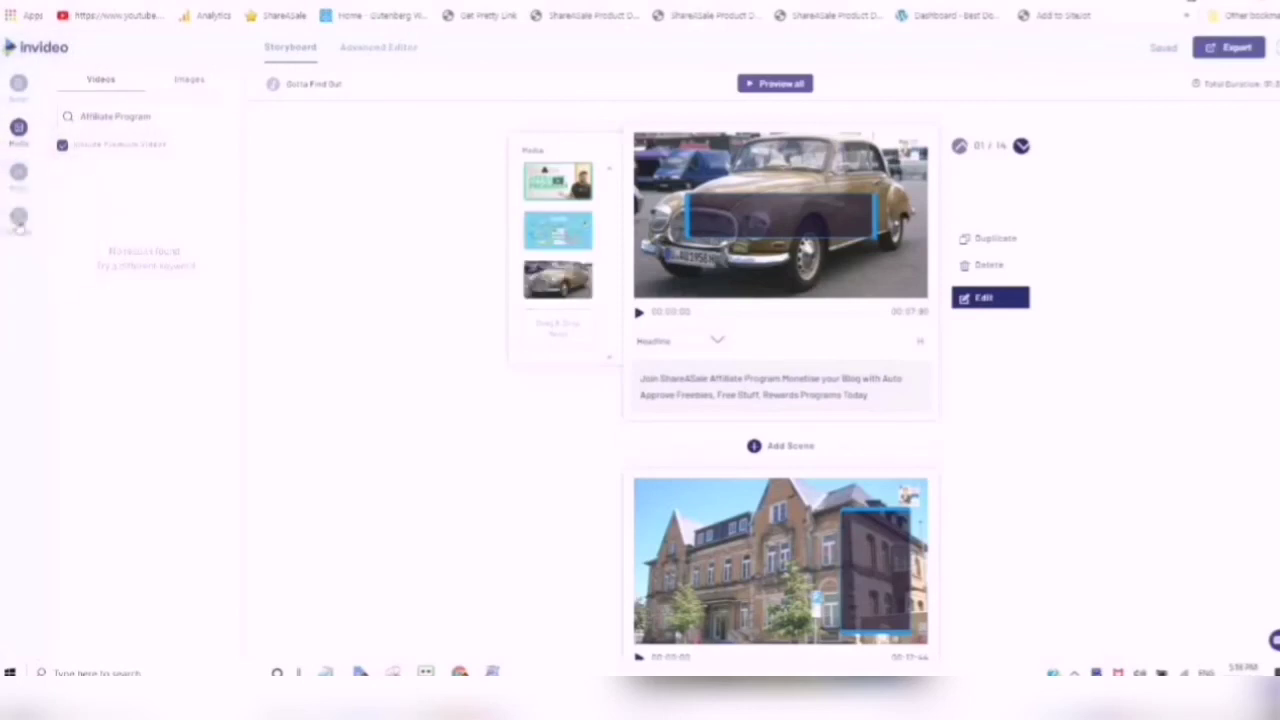
- Switch the media panel from stock videos to the Uploads library
click(19, 220)
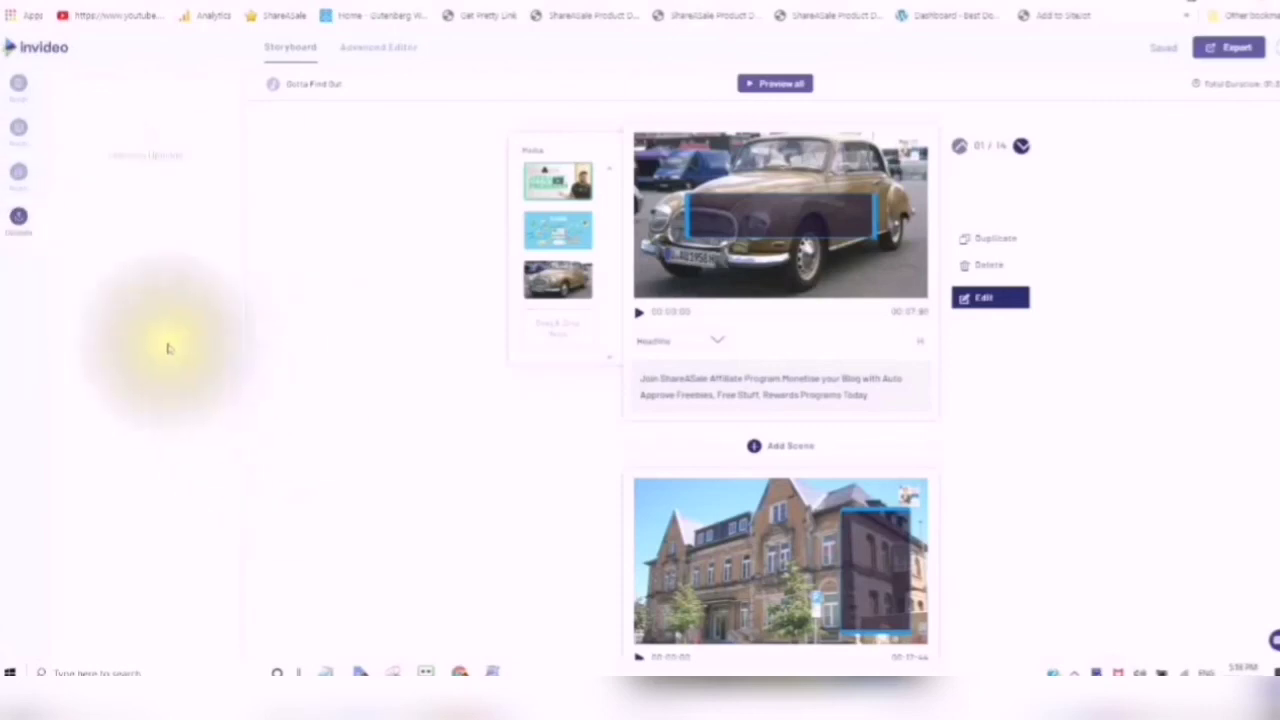
click(18, 216)
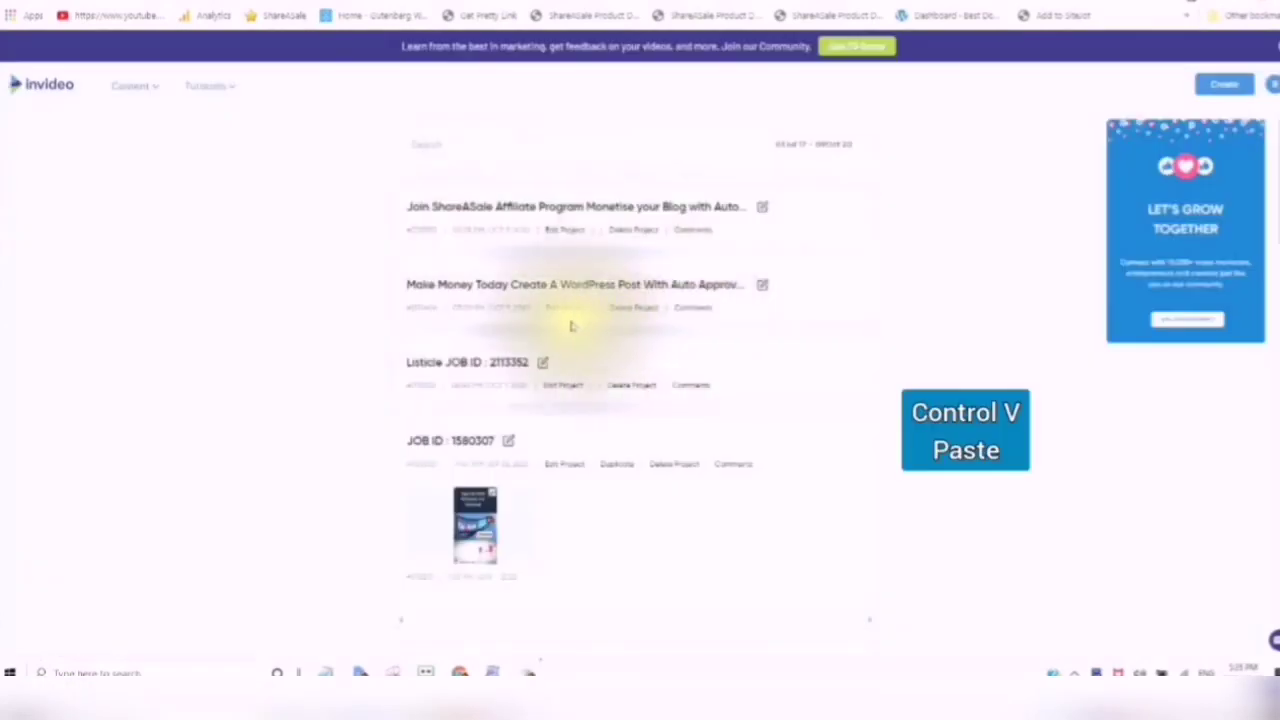
- Open the second project, the ShareASale auto-approve post, for editing
click(564, 310)
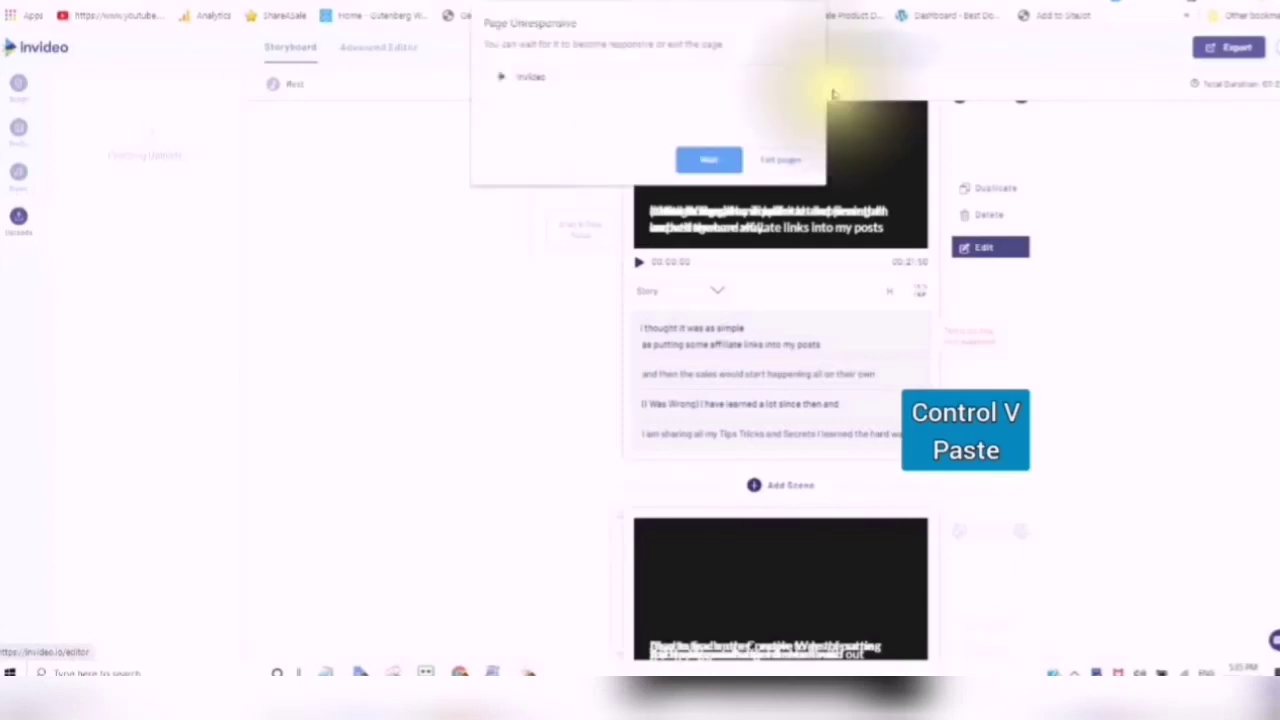
- Wait out the page-unresponsive warning and scroll to the 'I did not have a budget' scene
click(709, 160)
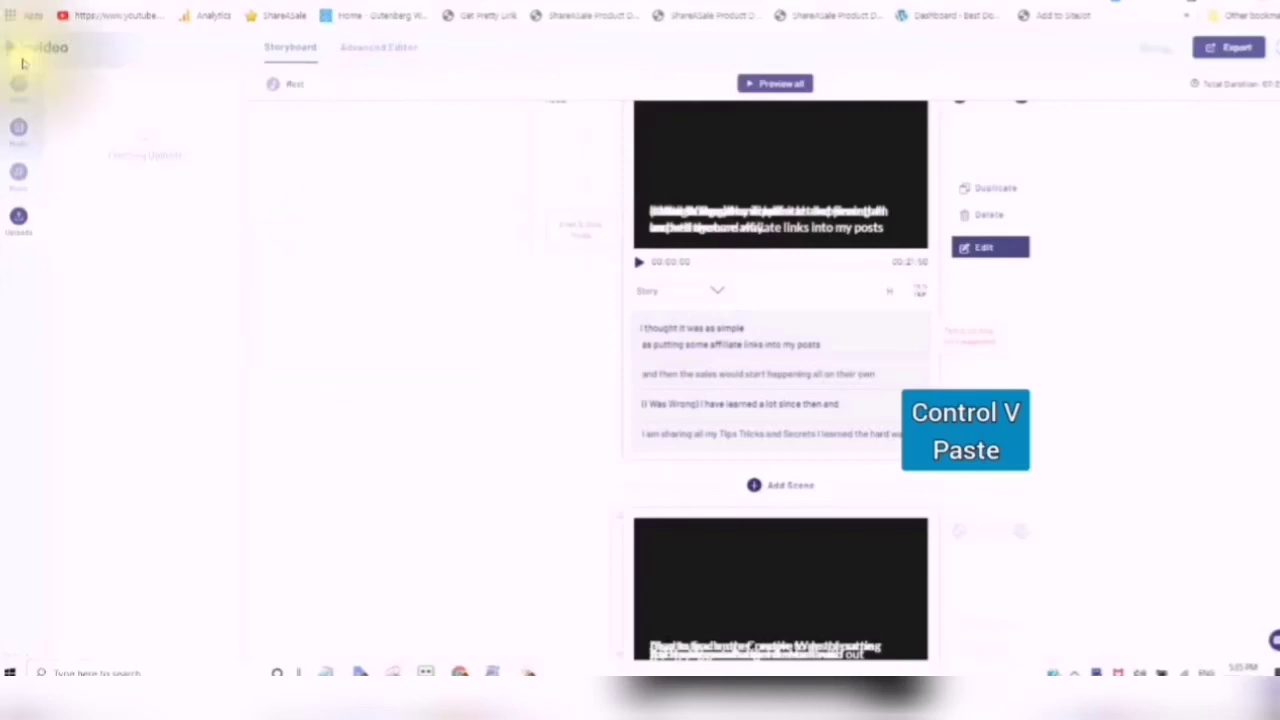
scroll(780, 380, down, 1)
scroll(150, 150, down, 1)
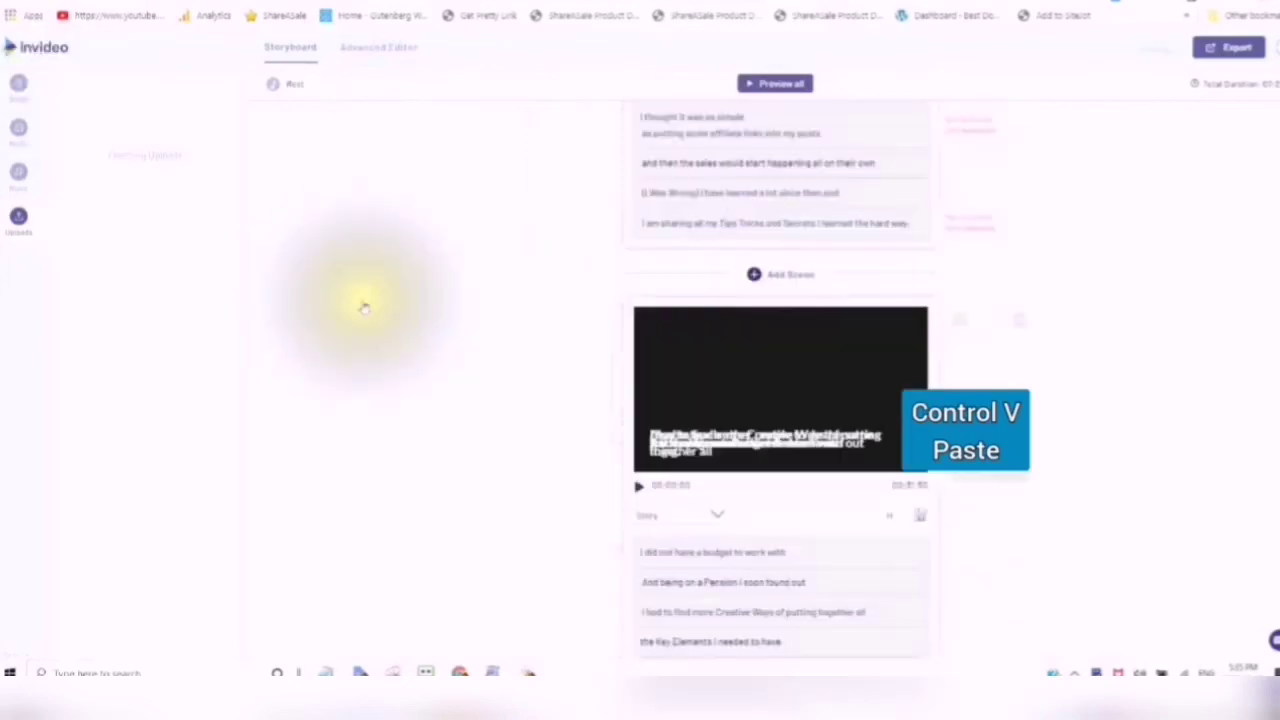